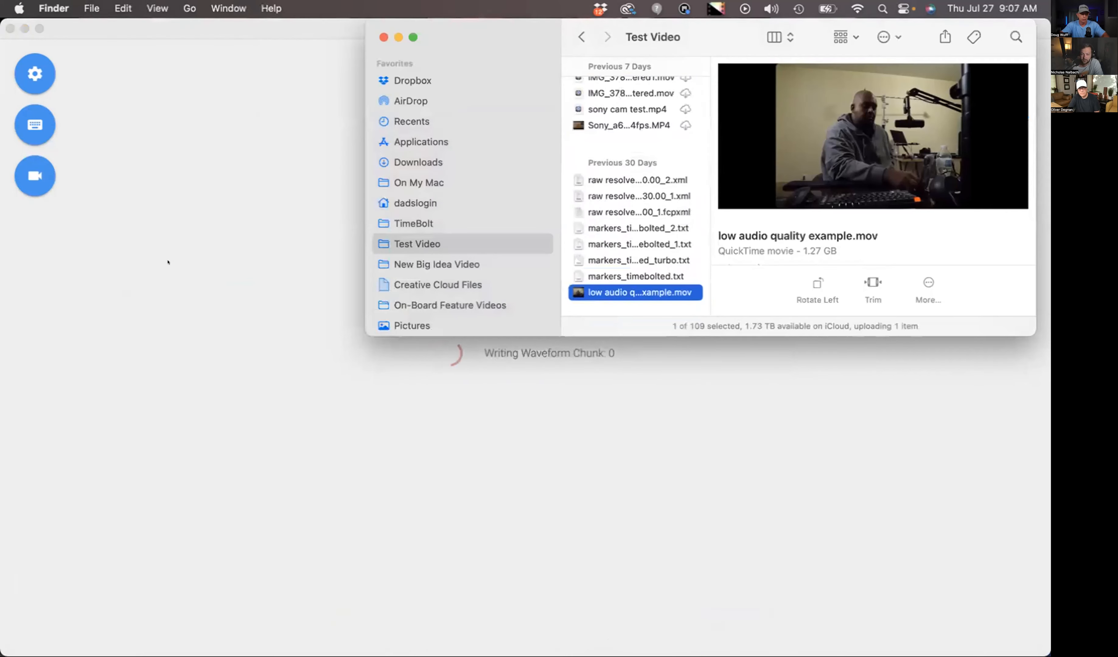
- Inspect the low-level waveform and the detected cuts across the first 35 seconds of the low audio quality video's timeline
scroll(169, 263, "up", 10)
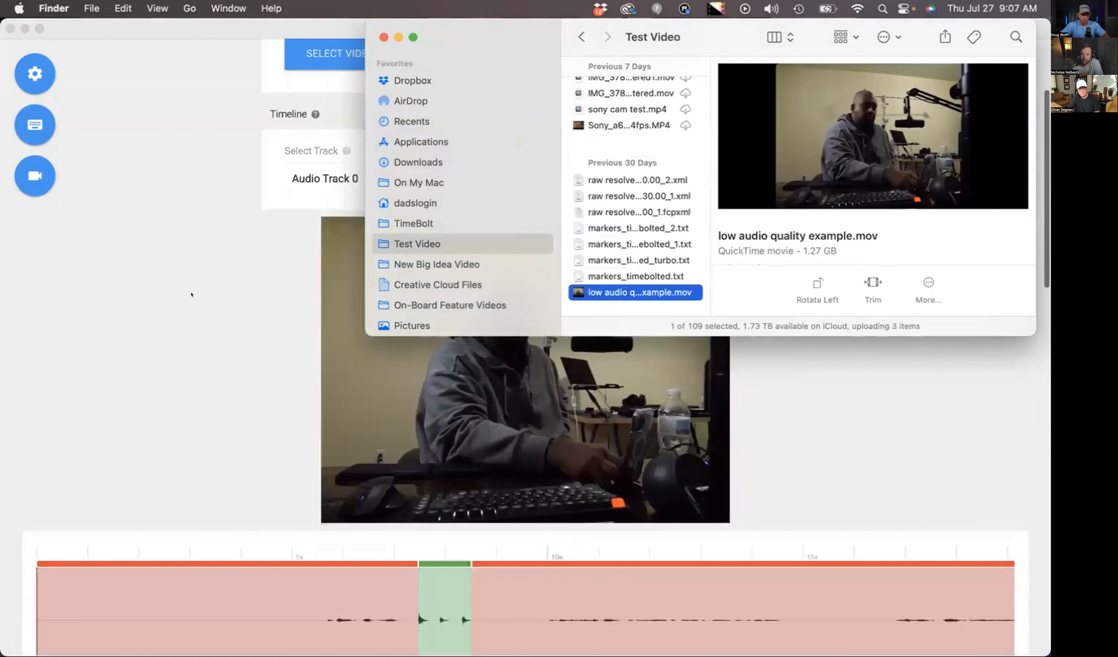
scroll(540, 566, "down", 2)
left_click(541, 566)
scroll(575, 563, "right", 15)
left_click(599, 554)
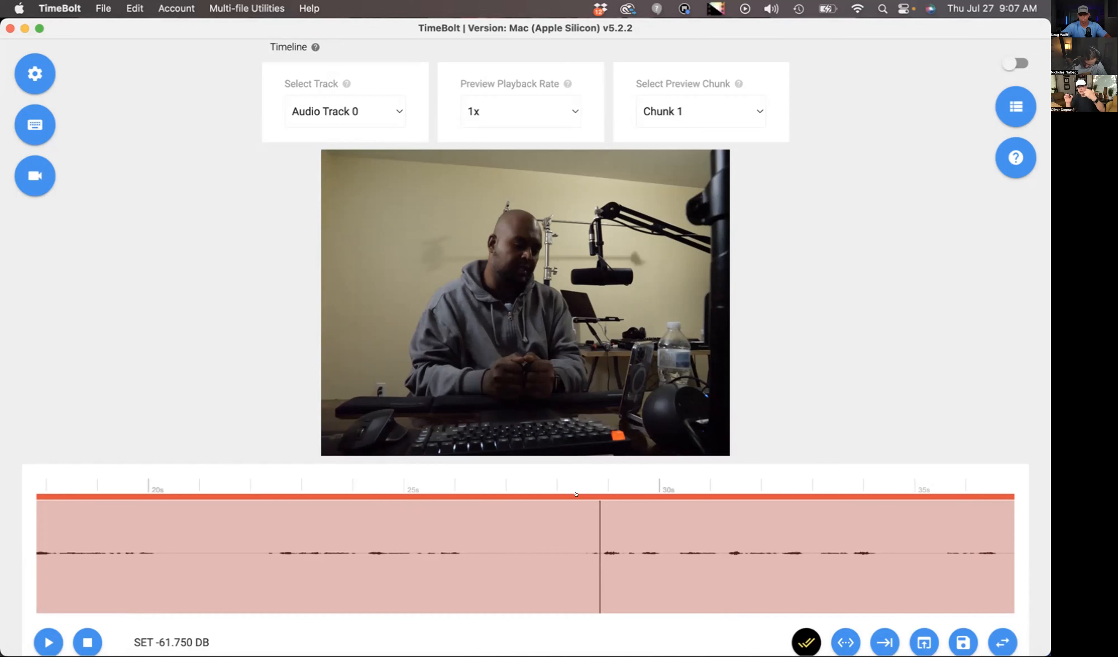
mouse_move(576, 495)
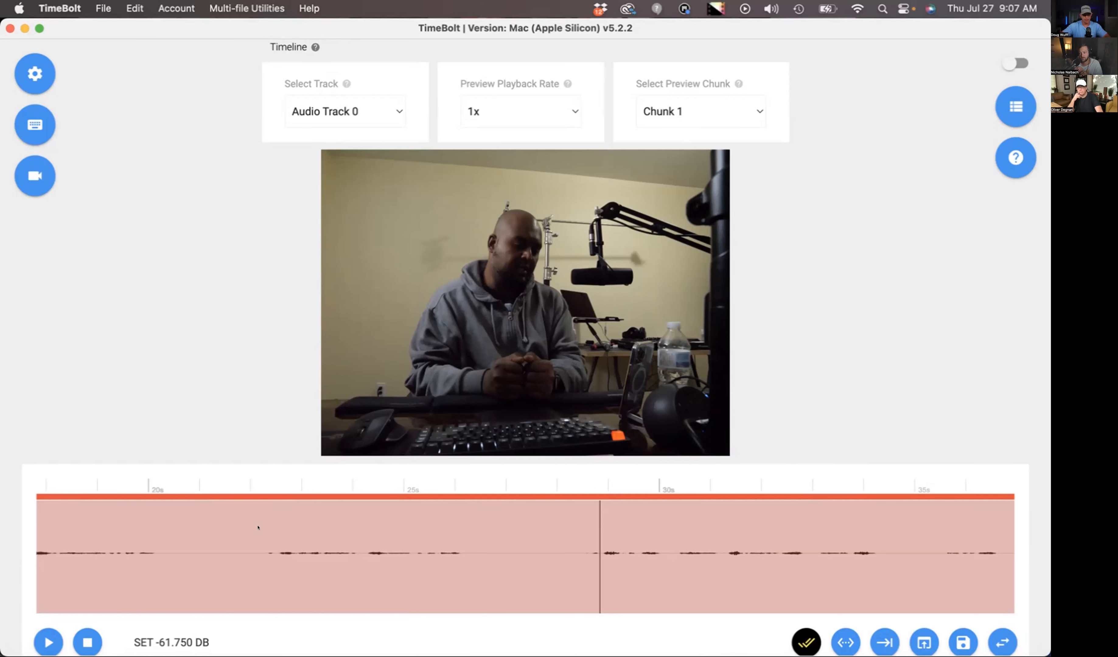
scroll(221, 370, "down", 3)
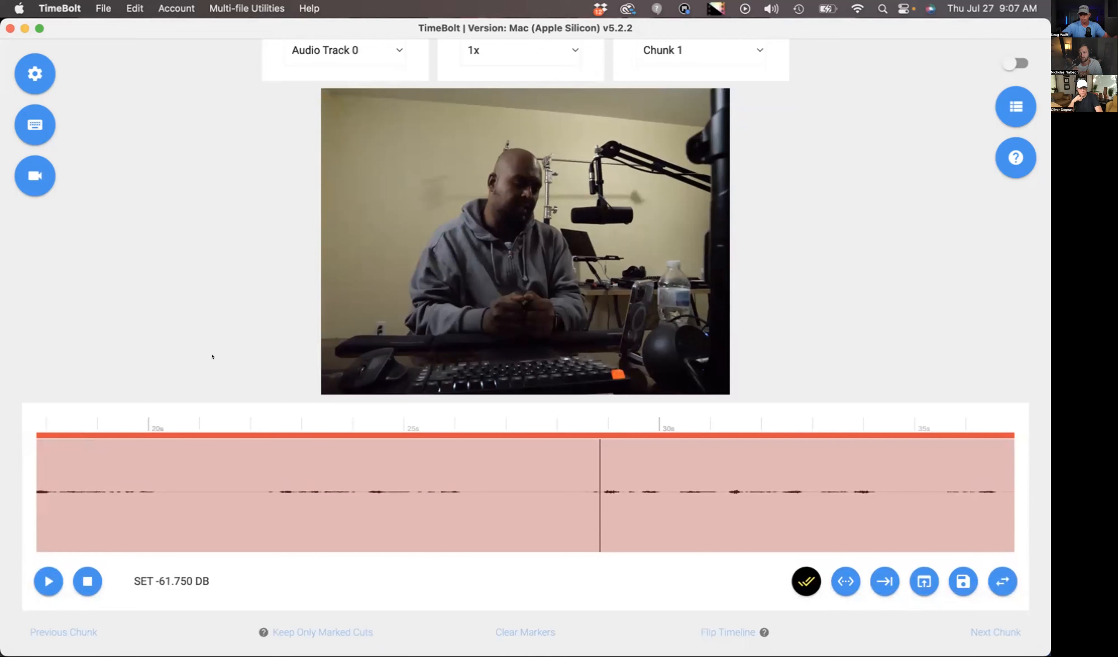
- Turn on Volume Increase, Noise Reduction and Audio Normalization in the audio pre-processing settings for silence detection
left_click(35, 74)
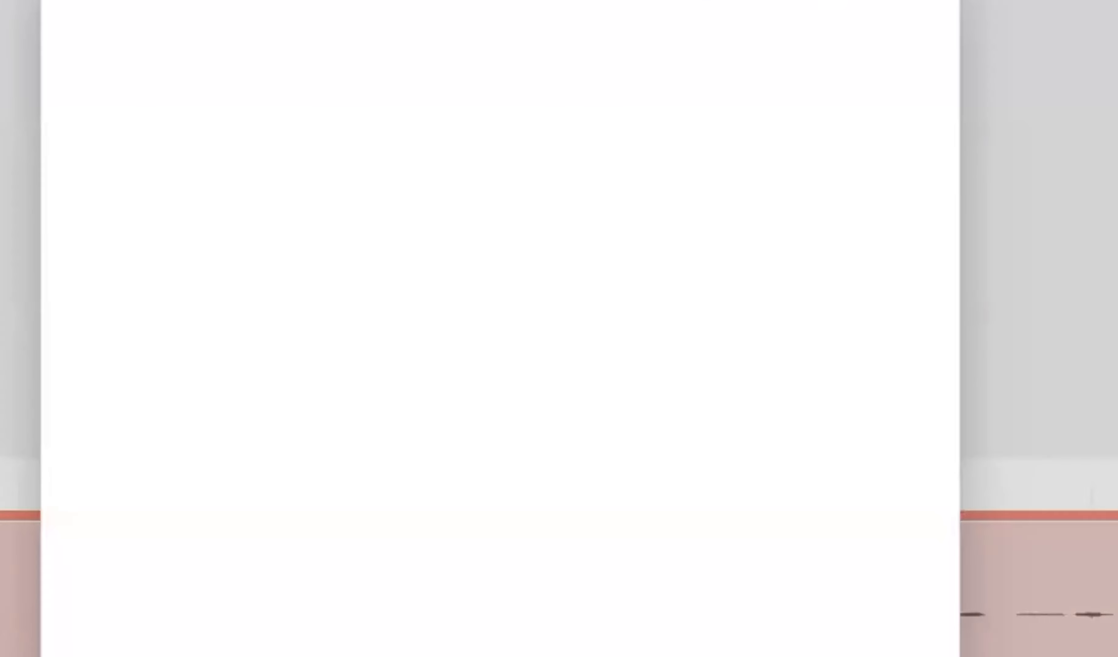
left_click(108, 183)
left_click(101, 136)
left_click(99, 94)
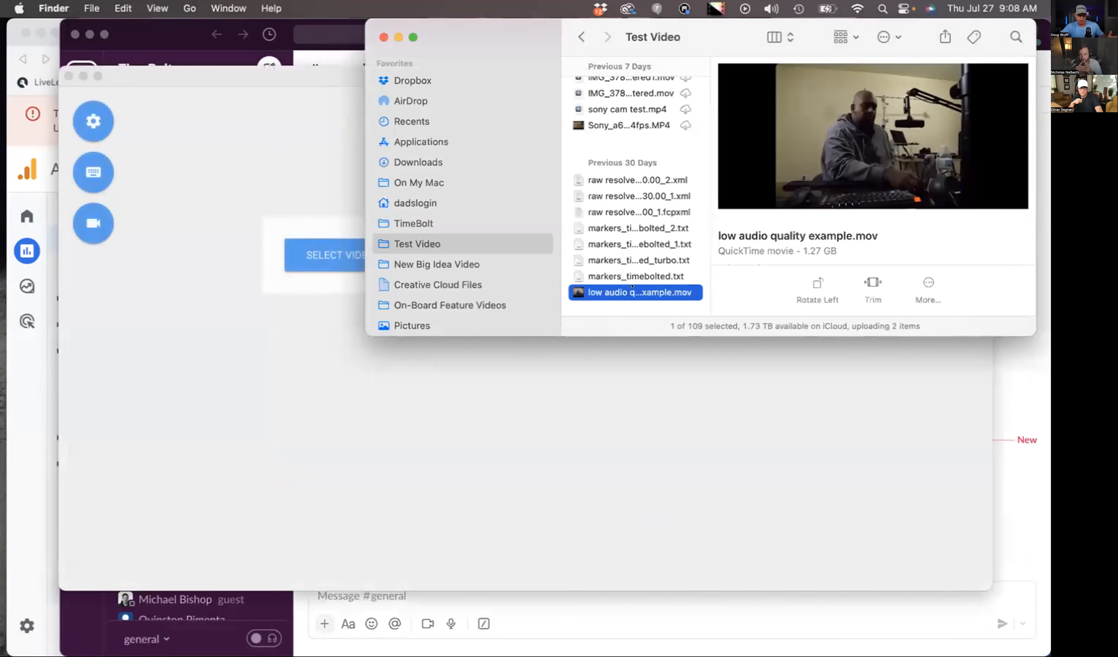
- Load low audio quality example.mov again from Finder and inspect its waveform around 20 to 40 seconds
left_click_drag(631, 292, 469, 424)
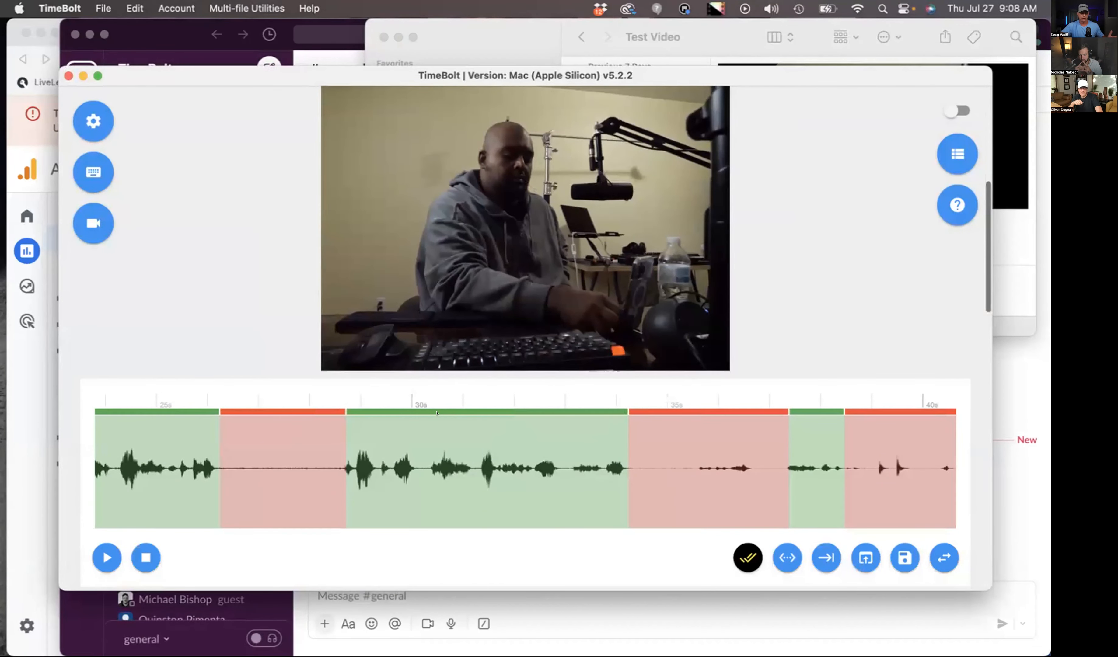
scroll(437, 413, "left", 5)
scroll(436, 413, "left", 2)
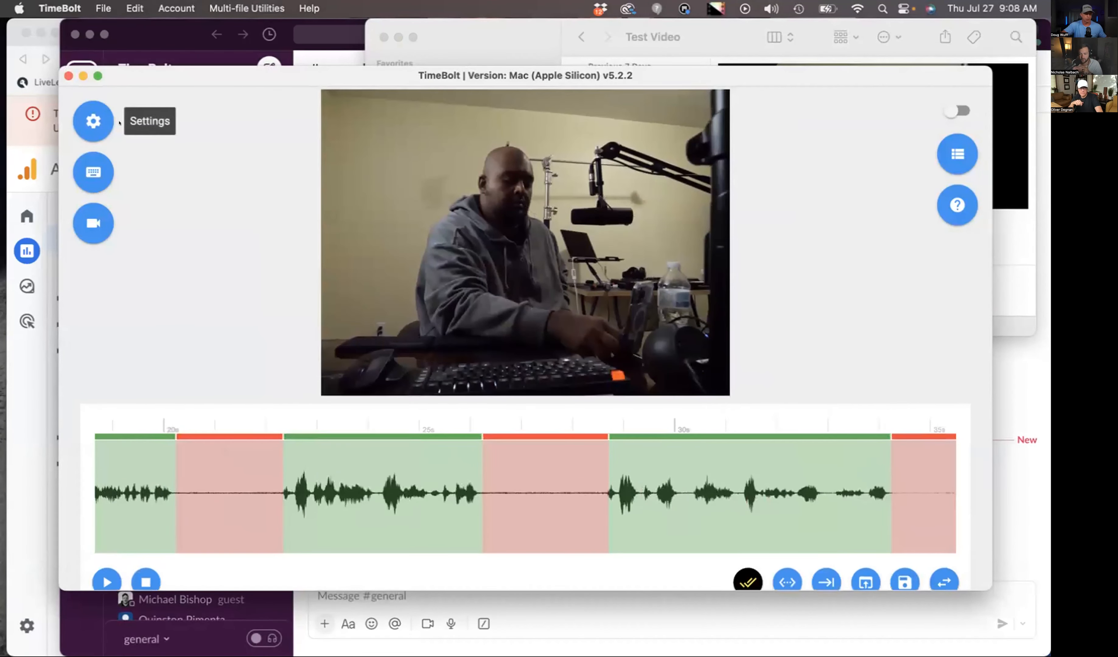
- Open the Zoom recording's folder in Finder, and restart TimeBolt with Audio Normalization, Noise Reduction and Volume Increase turned off
mouse_move(153, 648)
left_click(42, 634)
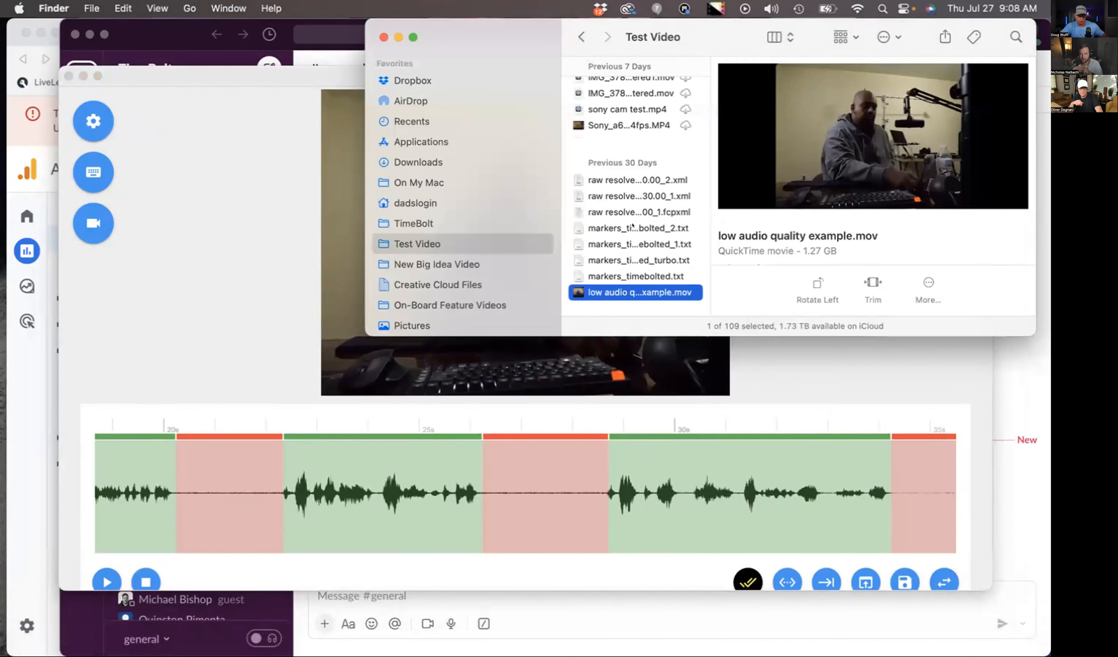
left_click(93, 121)
left_click(306, 185)
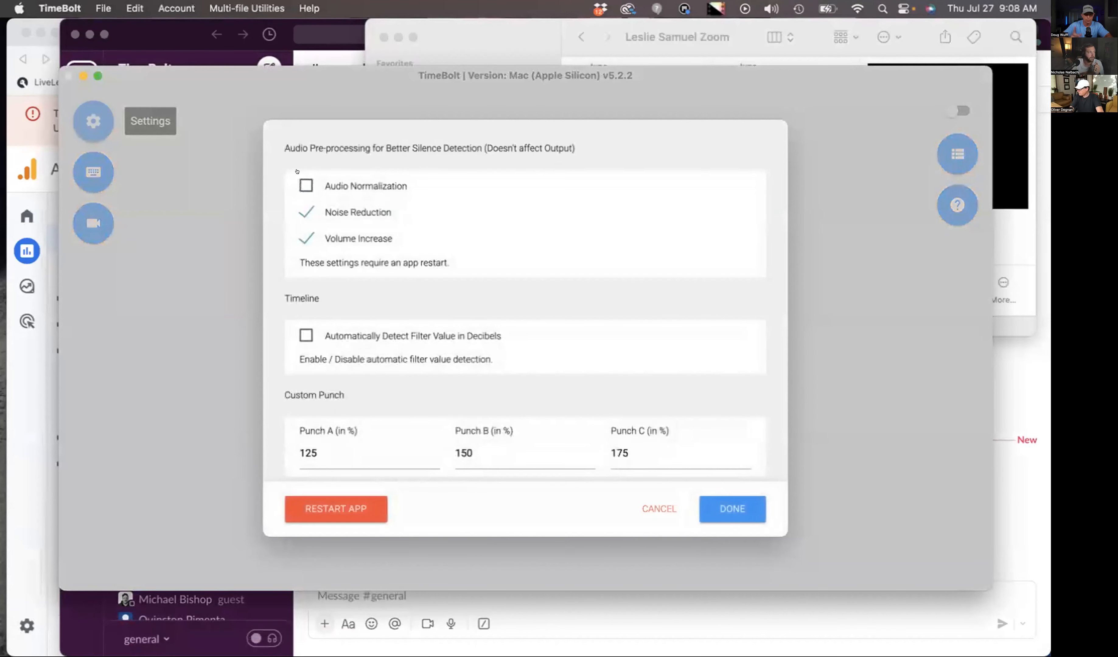
left_click(306, 211)
left_click(306, 238)
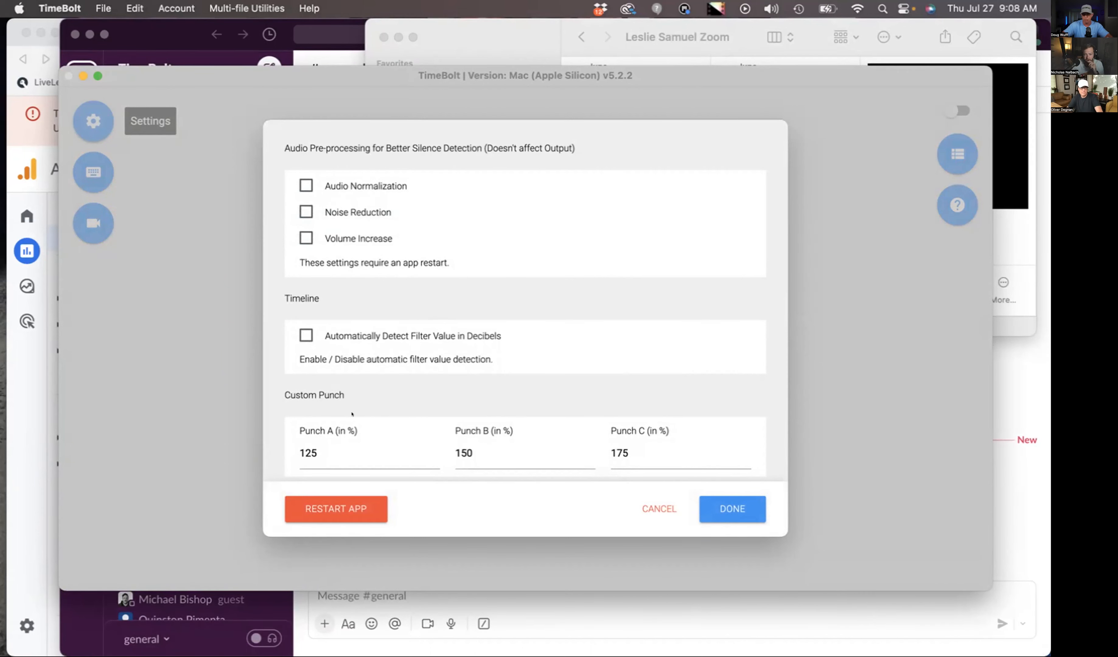
left_click(321, 507)
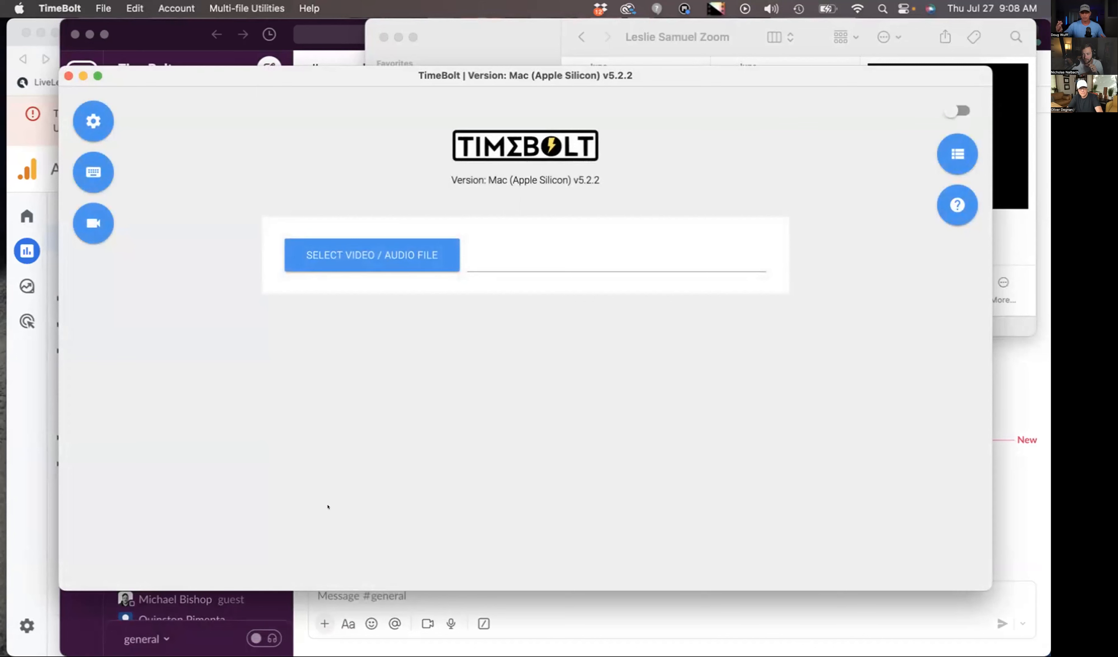
- Load the MP4 of the Zoom call from its Finder folder into TimeBolt and review its timeline and silence detection options
left_click(43, 634)
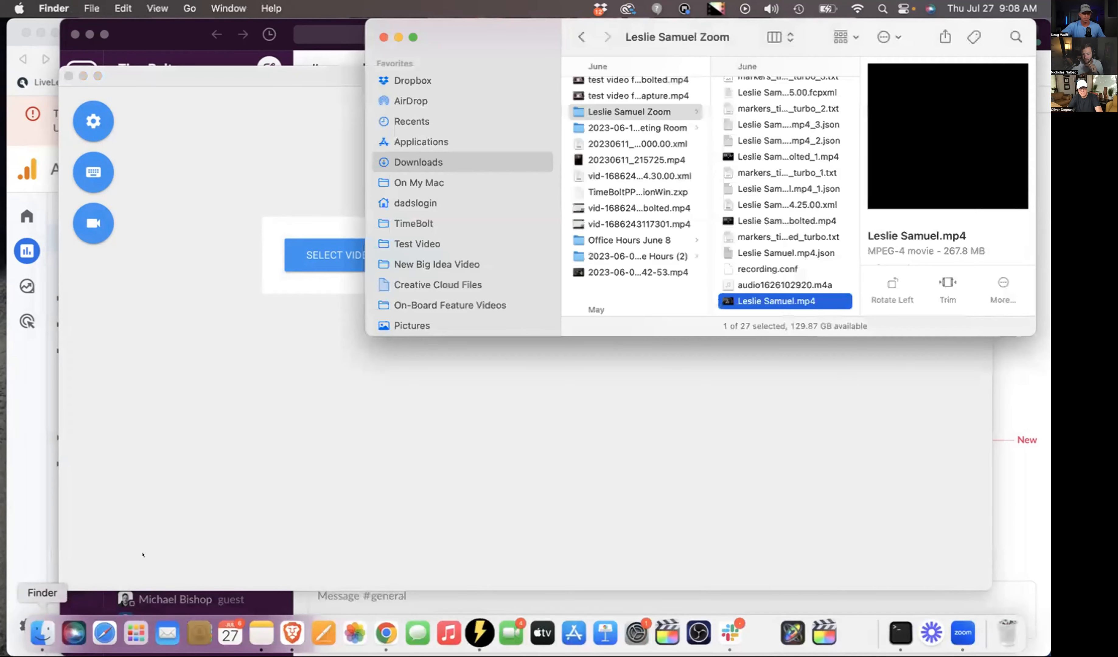
left_click_drag(788, 296, 555, 411)
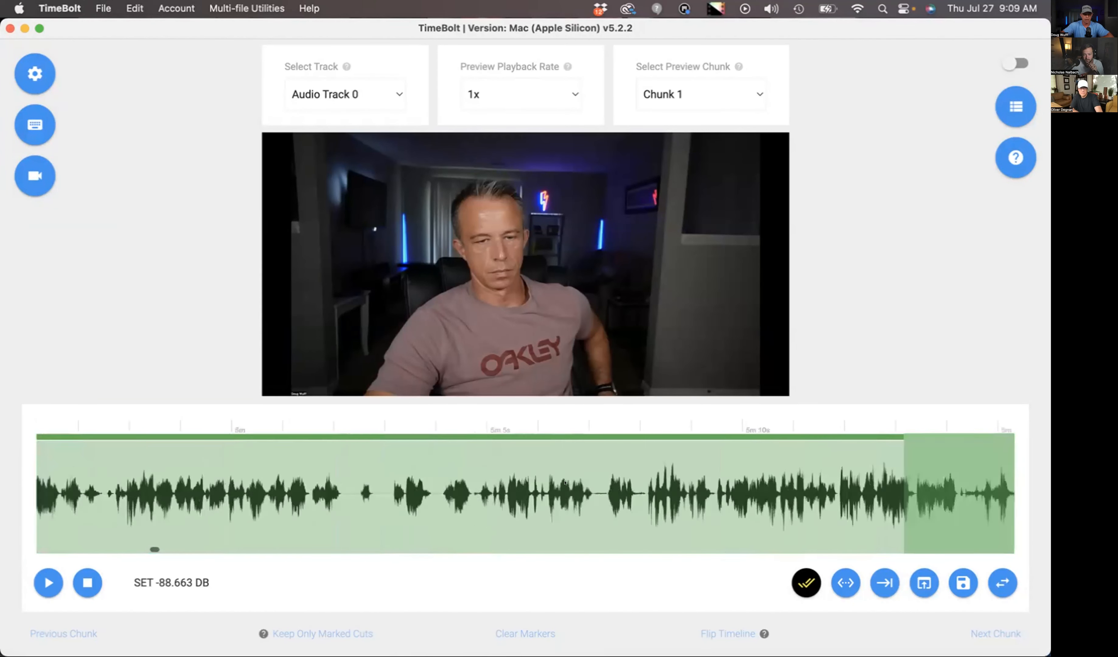
scroll(492, 496, "down", 10)
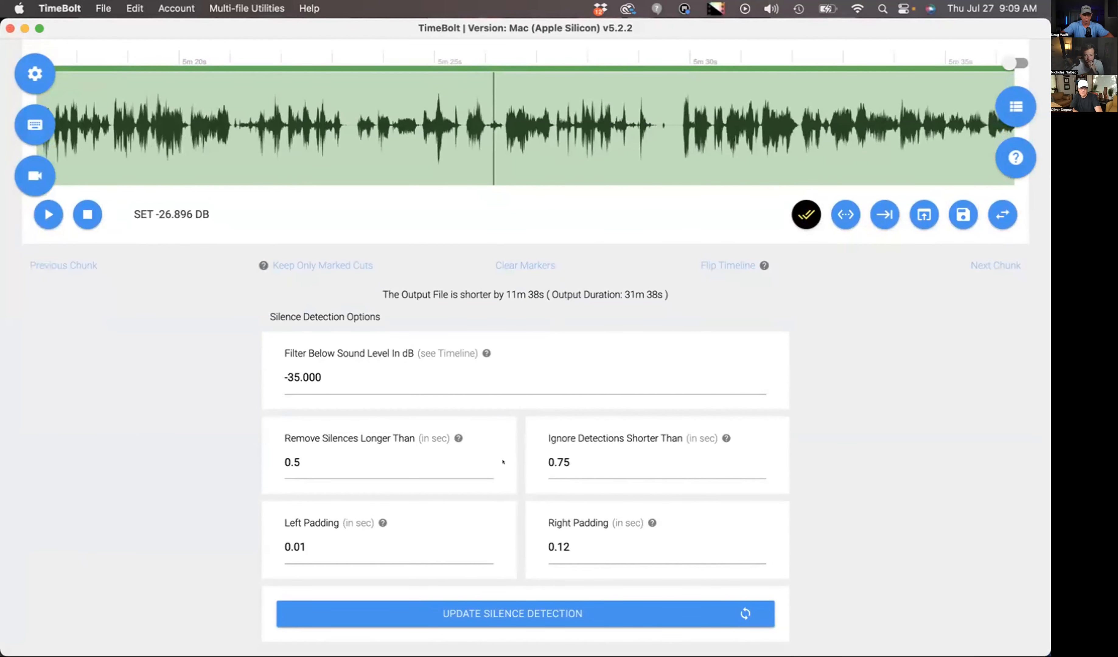
- Open Umcheck for the Zoom recording and start its audio transcription
scroll(503, 460, "up", 10)
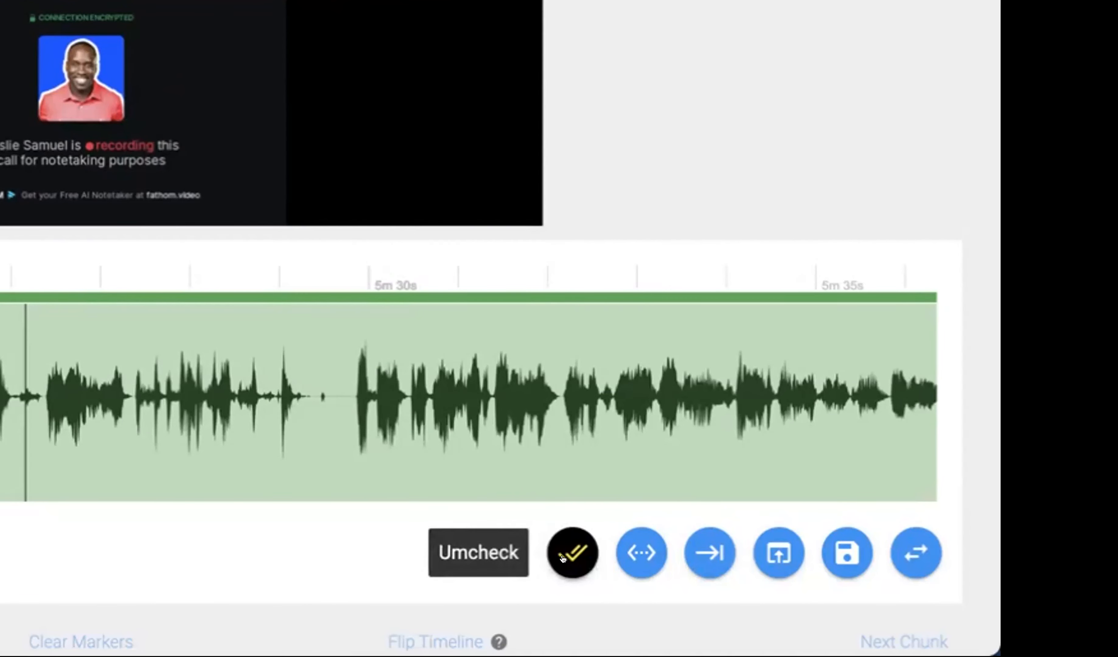
left_click(562, 559)
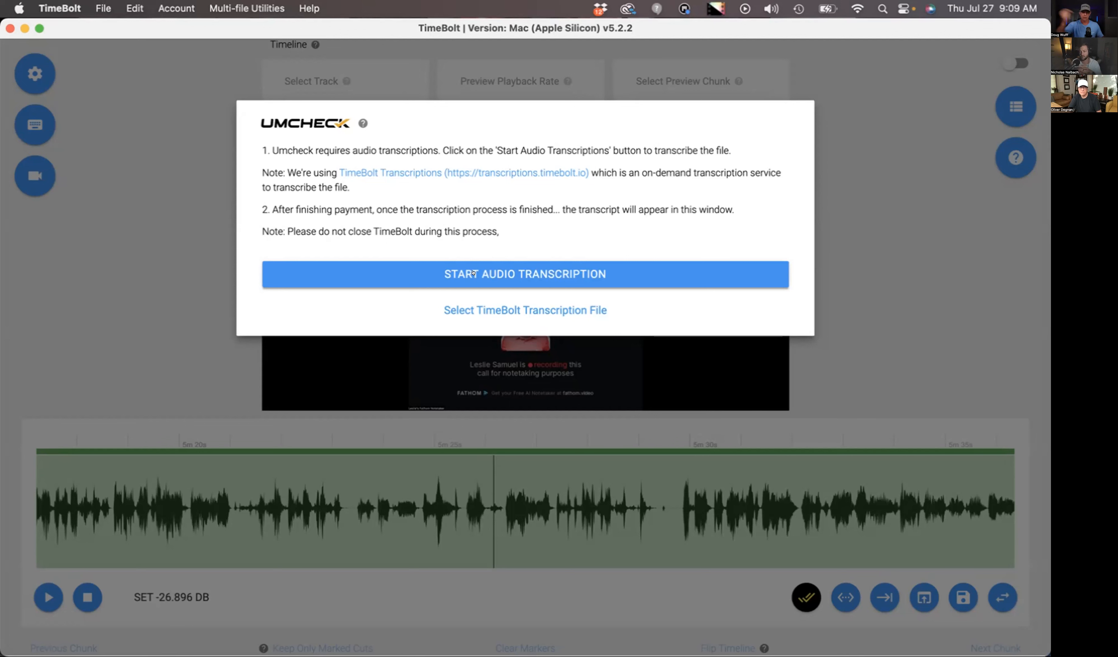
left_click(473, 273)
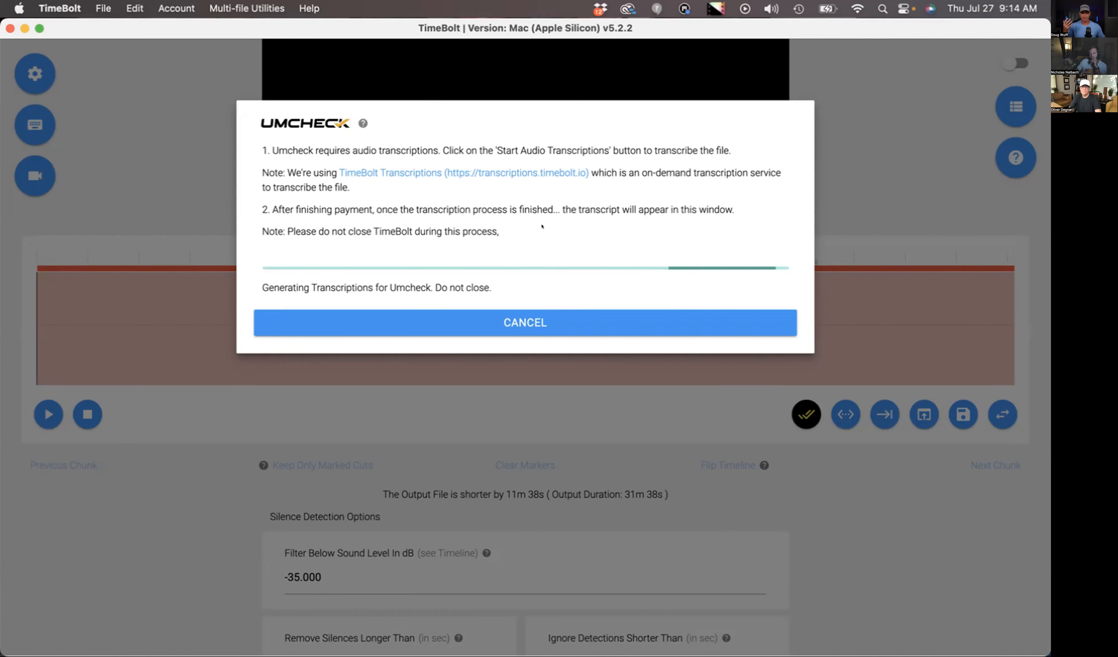
- Review the highlighted filler words in the Umcheck transcript, and split the timeline with those words turned off
scroll(599, 369, "down", 4)
scroll(599, 369, "down", 15)
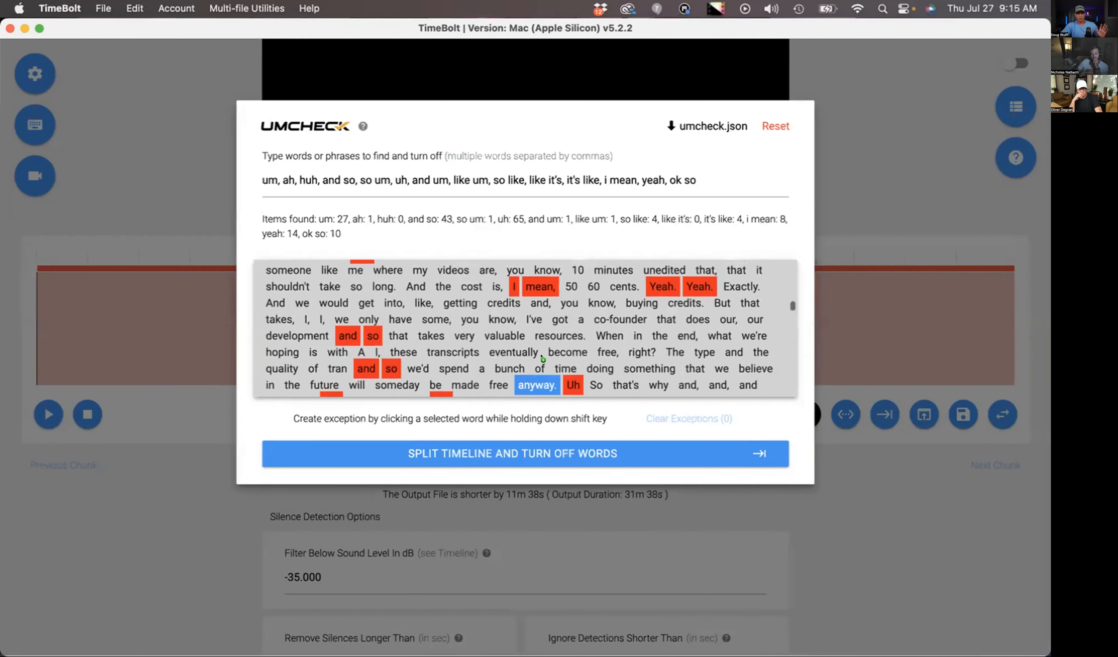
scroll(541, 355, "up", 12)
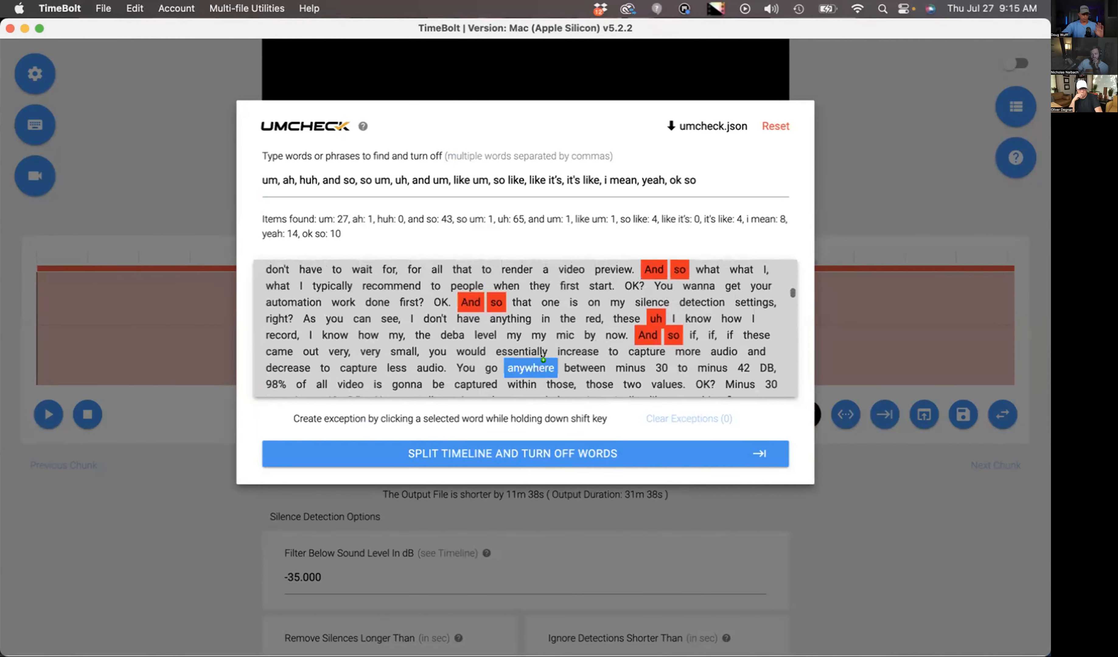
left_click(624, 326)
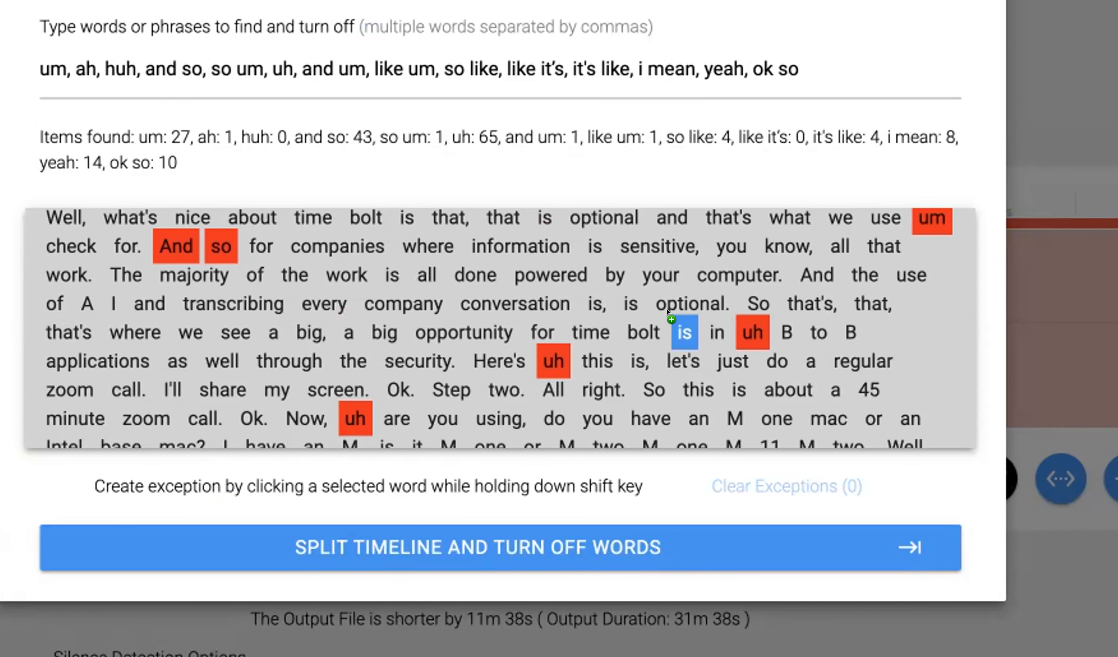
scroll(668, 312, "down", 20)
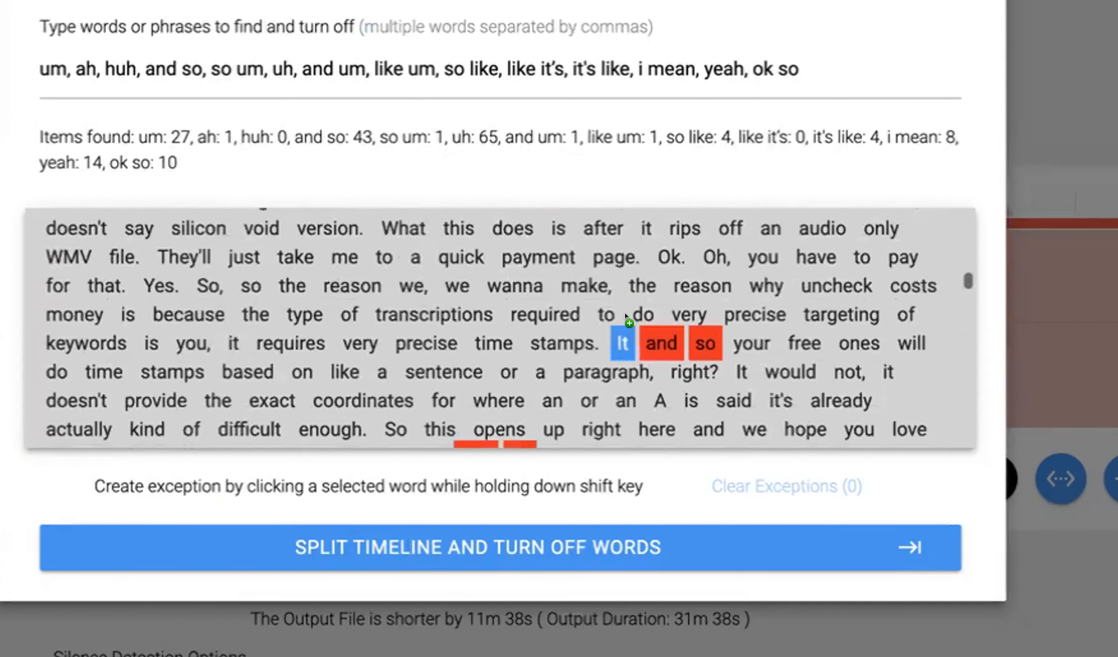
scroll(626, 316, "down", 5)
scroll(626, 316, "down", 15)
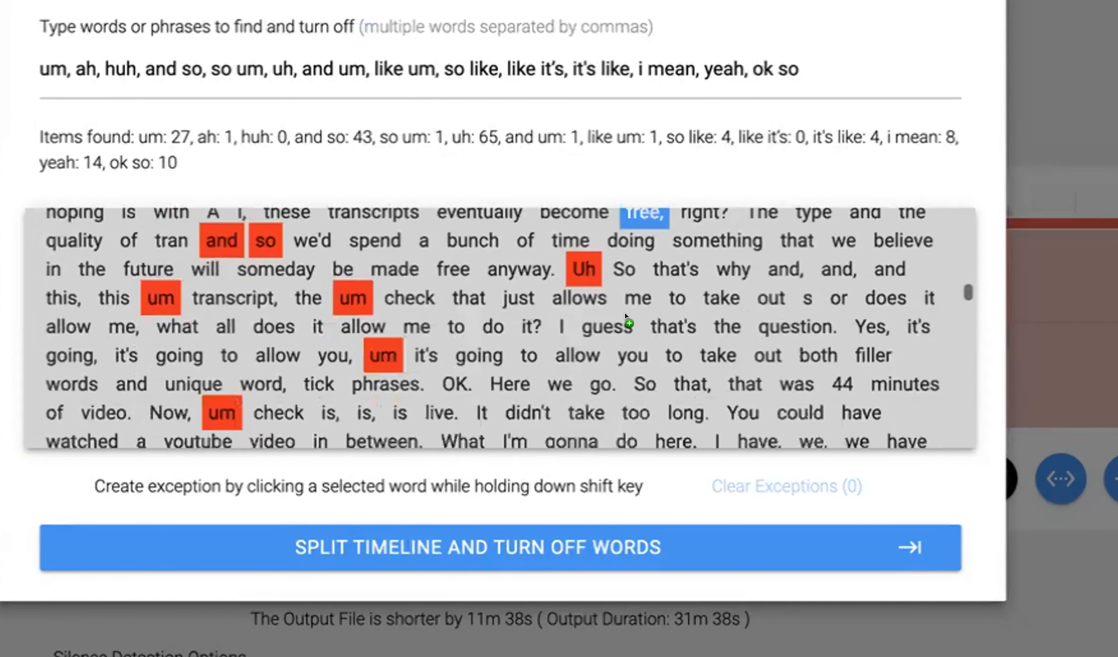
scroll(626, 315, "down", 5)
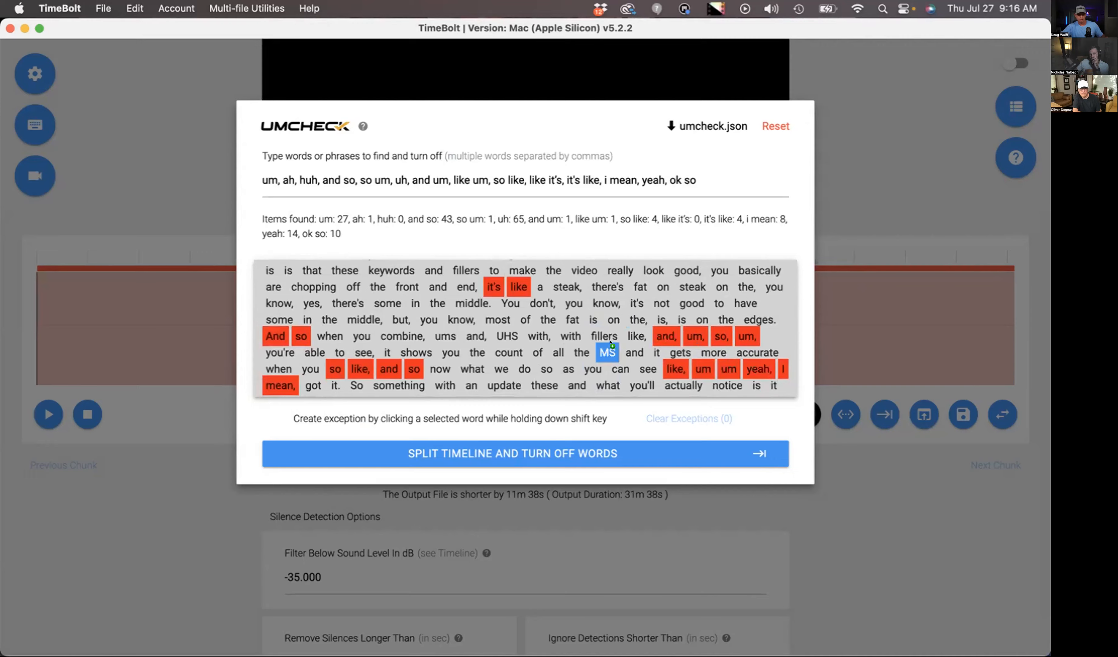
scroll(611, 342, "down", 1)
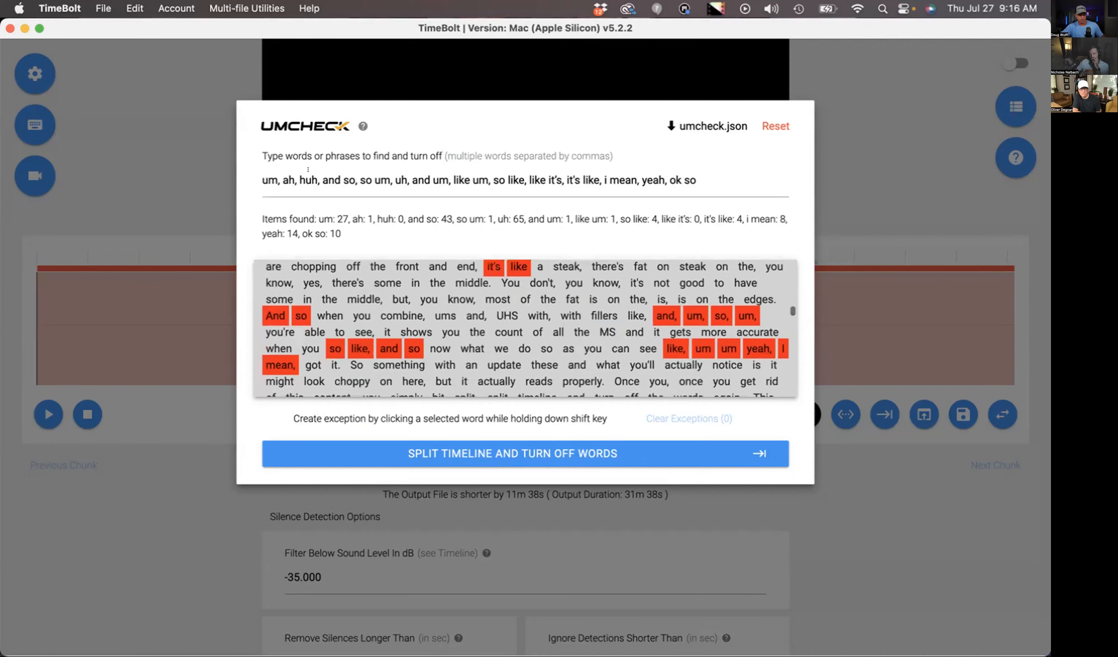
left_click(541, 451)
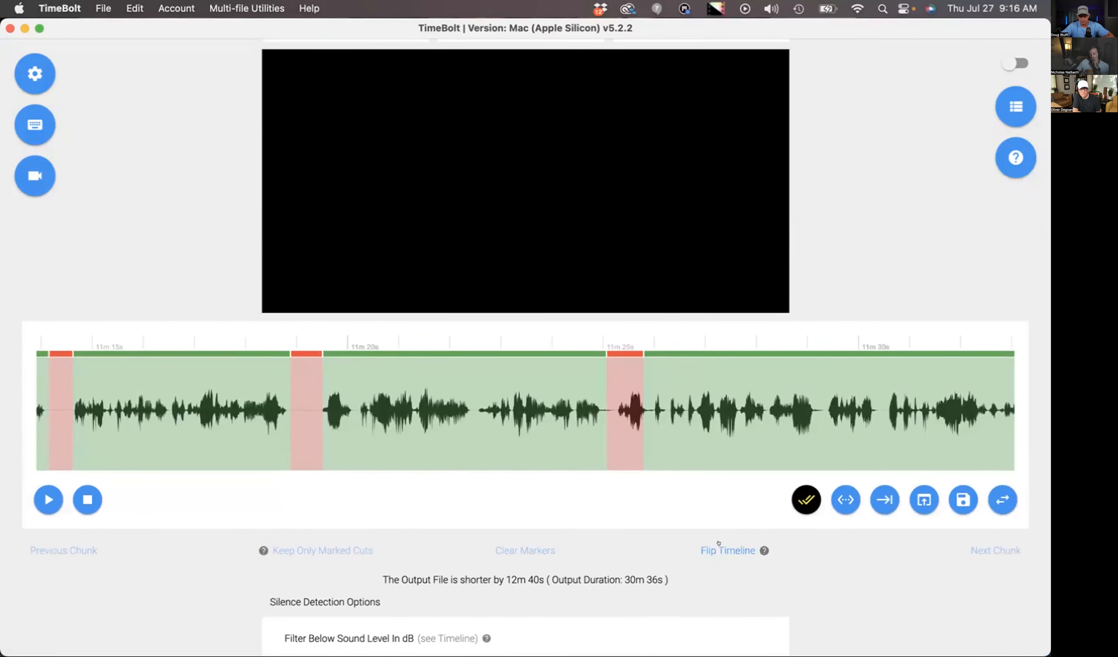
- Preview the removed segments by flipping the timeline, playing from about 11m 25s, and flipping it back
left_click(719, 547)
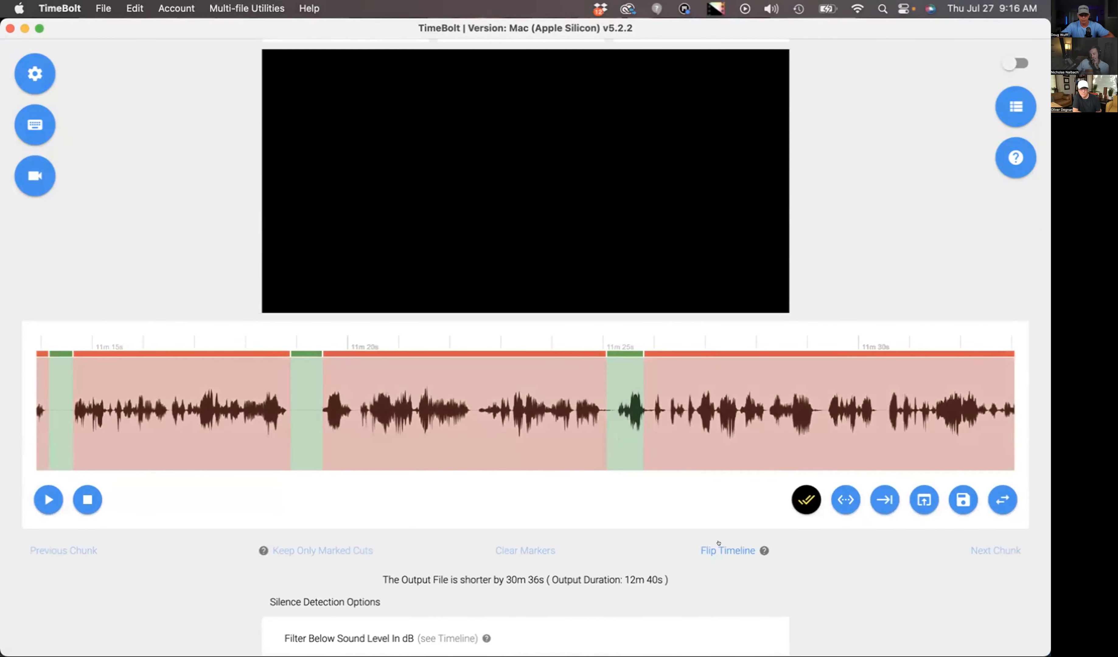
left_click(607, 423)
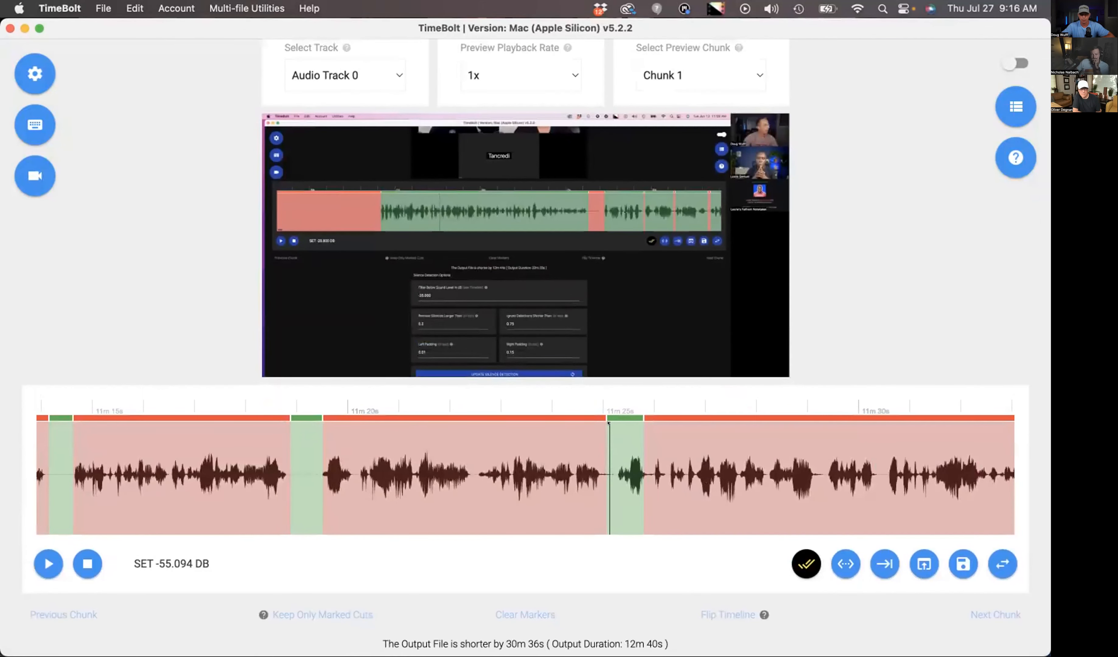
key("space")
scroll(607, 423, "up", 1)
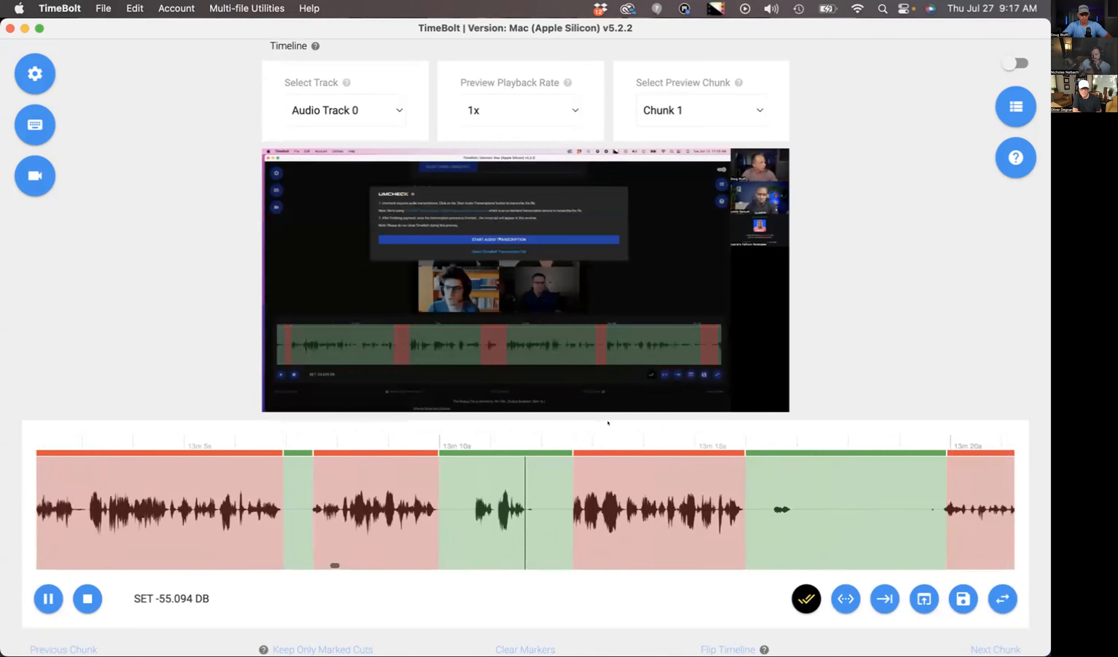
key("space")
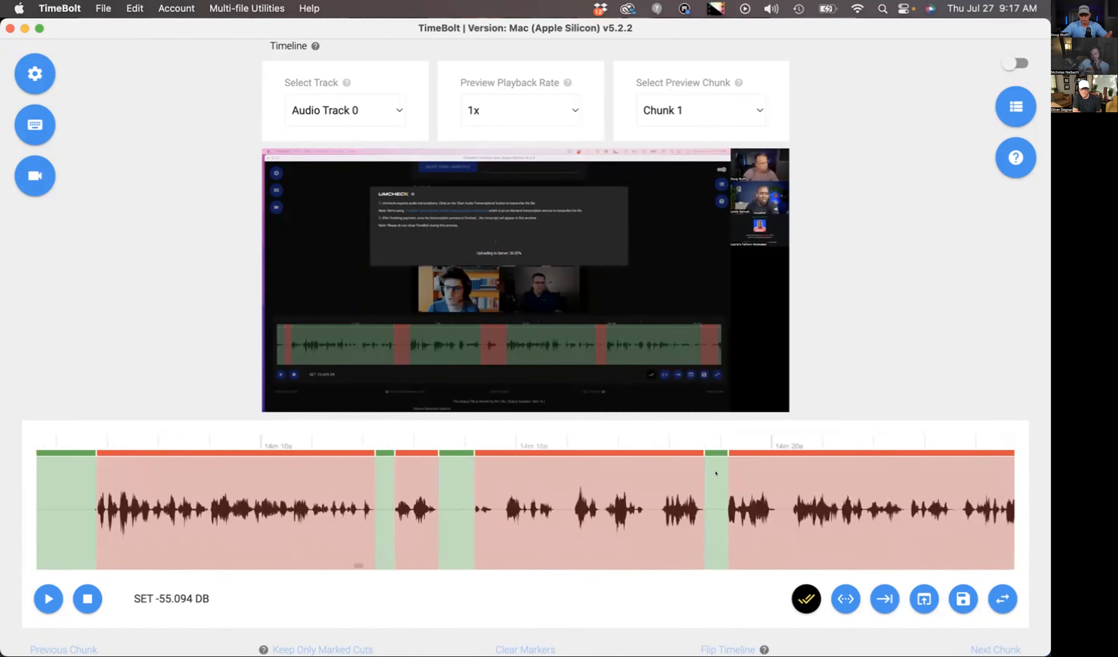
scroll(737, 621, "down", 2)
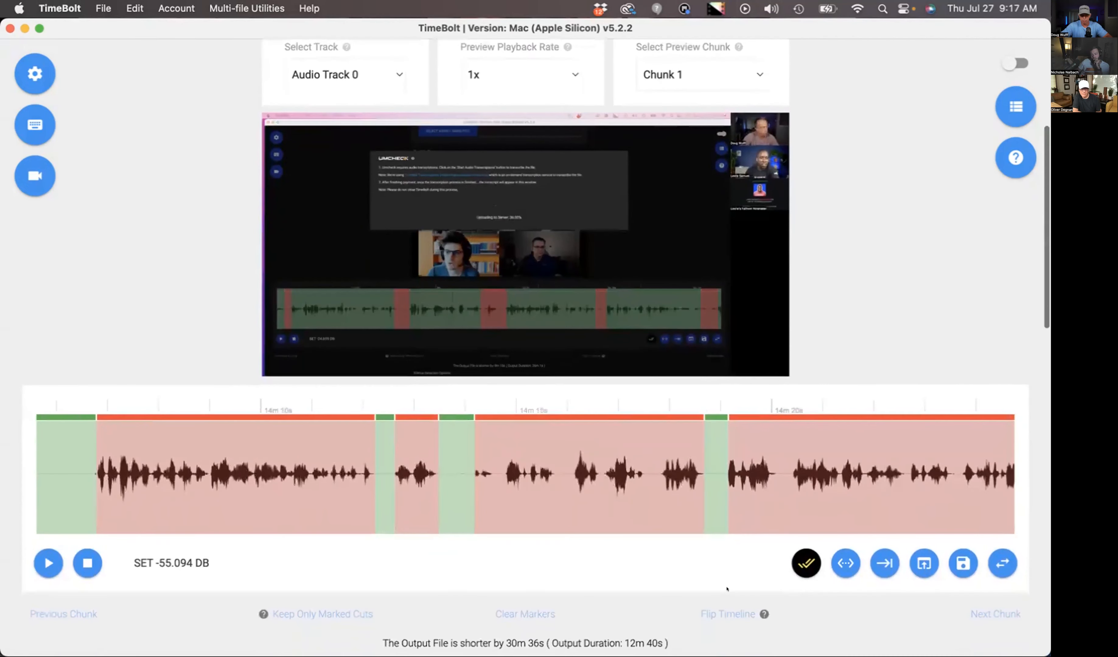
left_click(722, 613)
- Return to the part of the timeline around 5m and set the preview playback rate to 1.5x
scroll(552, 458, "right", 15)
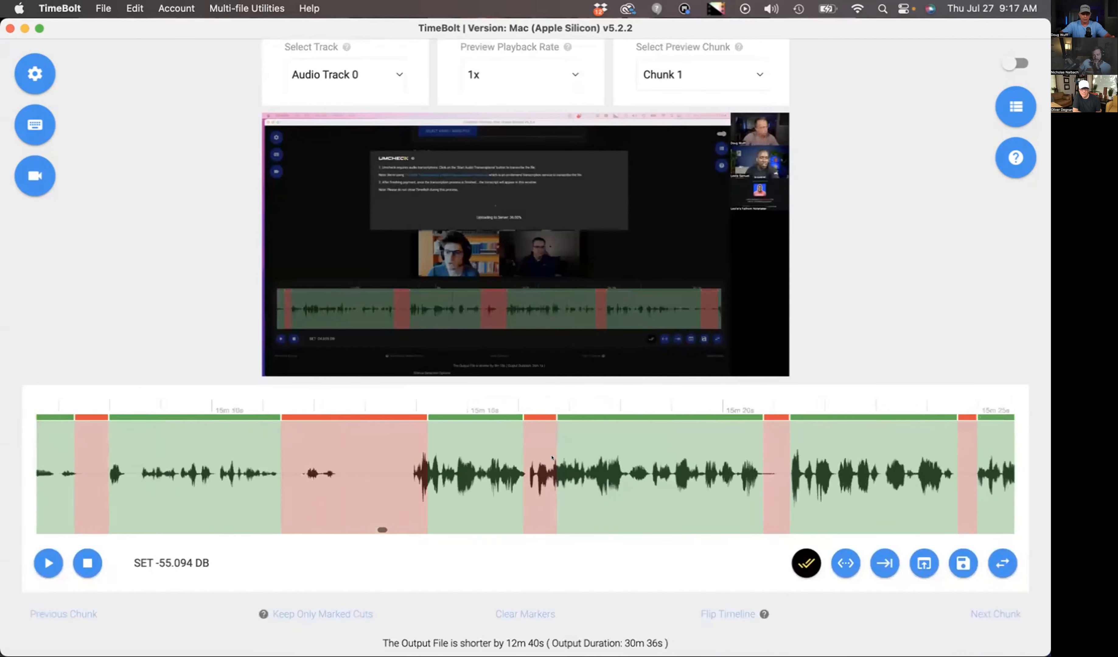
scroll(557, 454, "left", 8)
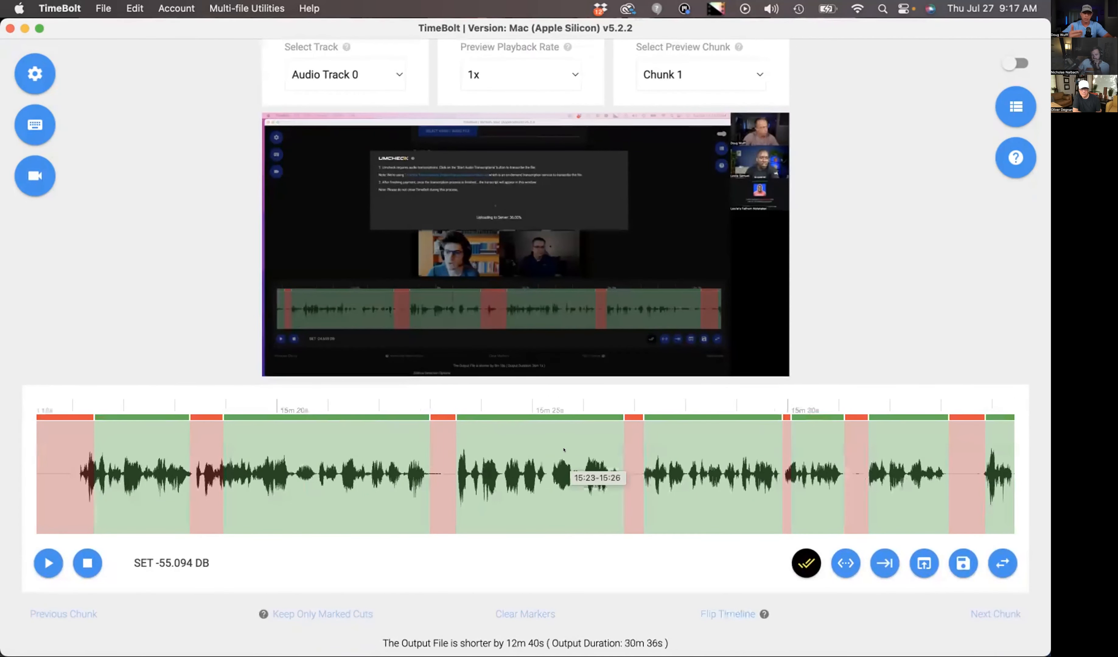
scroll(564, 450, "left", 10)
scroll(363, 520, "left", 15)
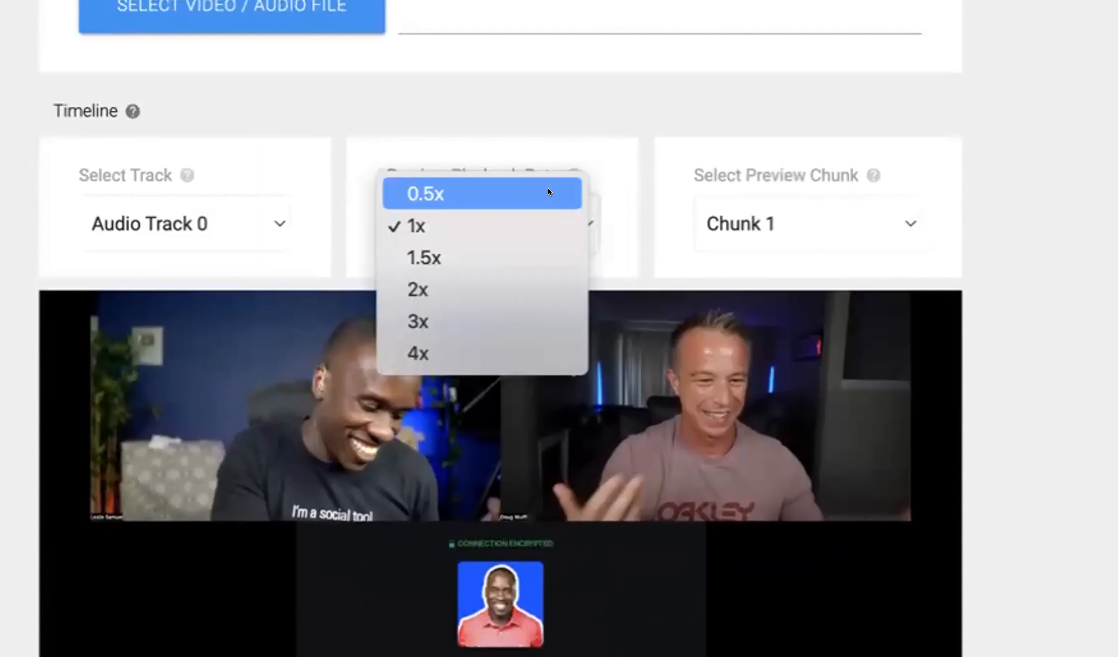
left_click(481, 253)
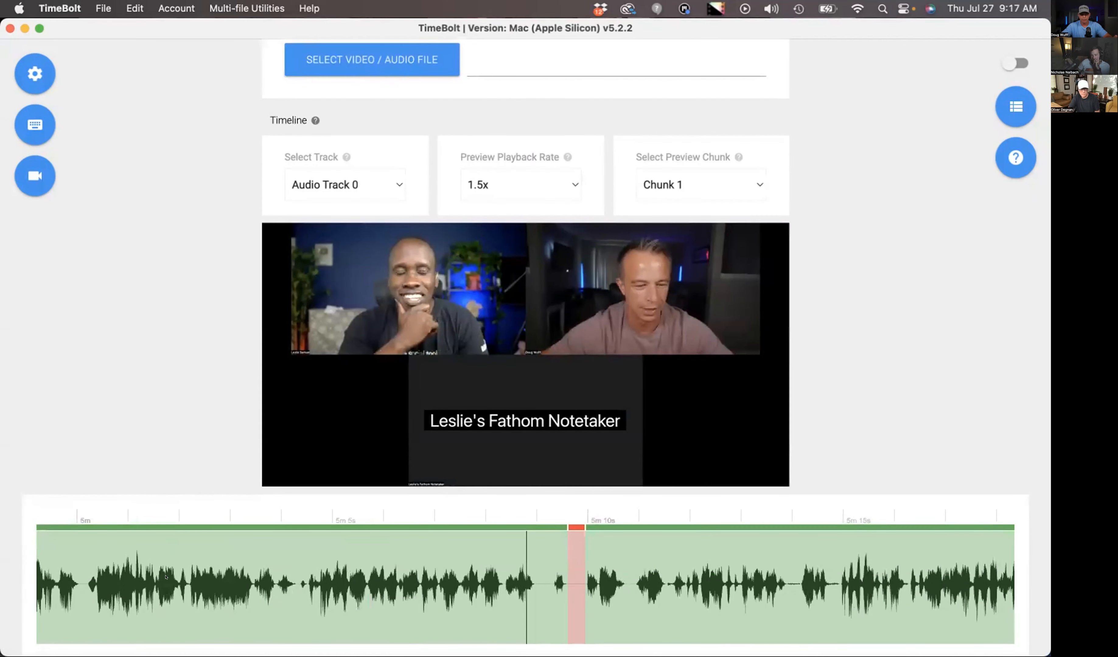
- Go back to about 4m 45s on the timeline and play the preview from there
scroll(354, 554, "down", 2)
scroll(354, 553, "left", 10)
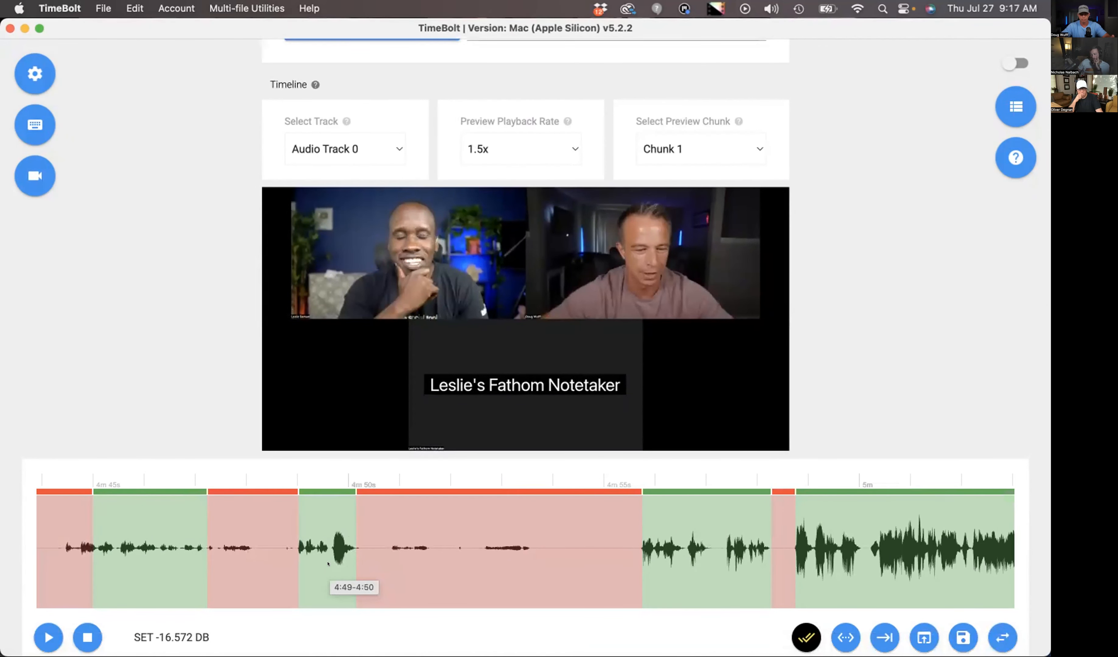
scroll(323, 564, "left", 1)
left_click(144, 541)
scroll(143, 542, "left", 2)
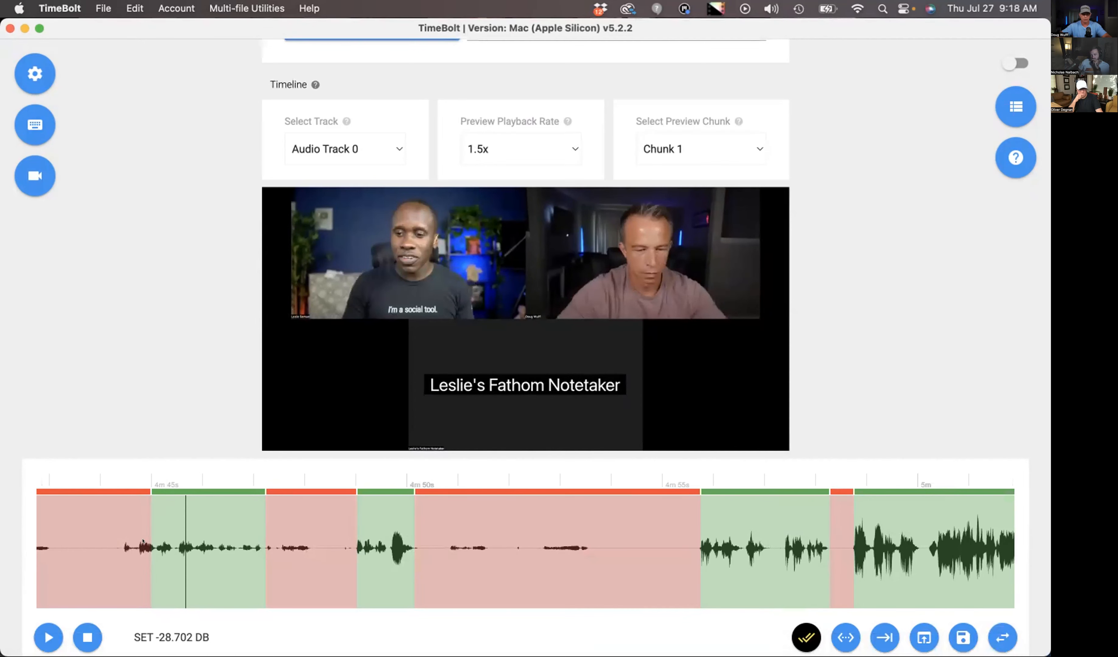
key("space")
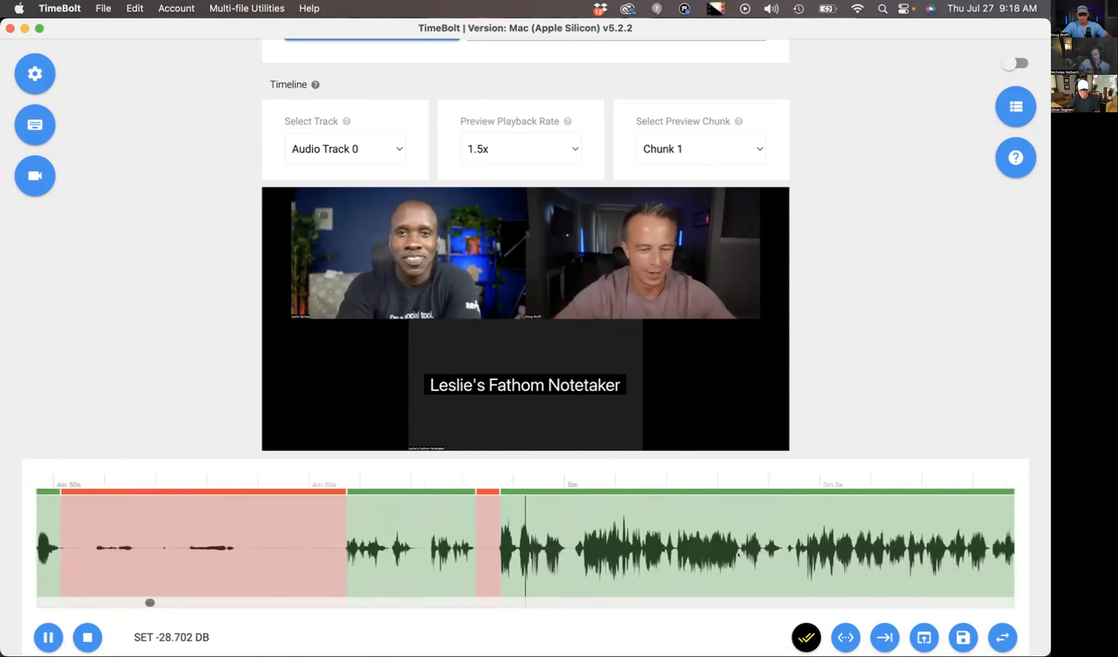
- Split the timeline at about 5m and 5m 2s, and remove the segment between the two splits
key("space")
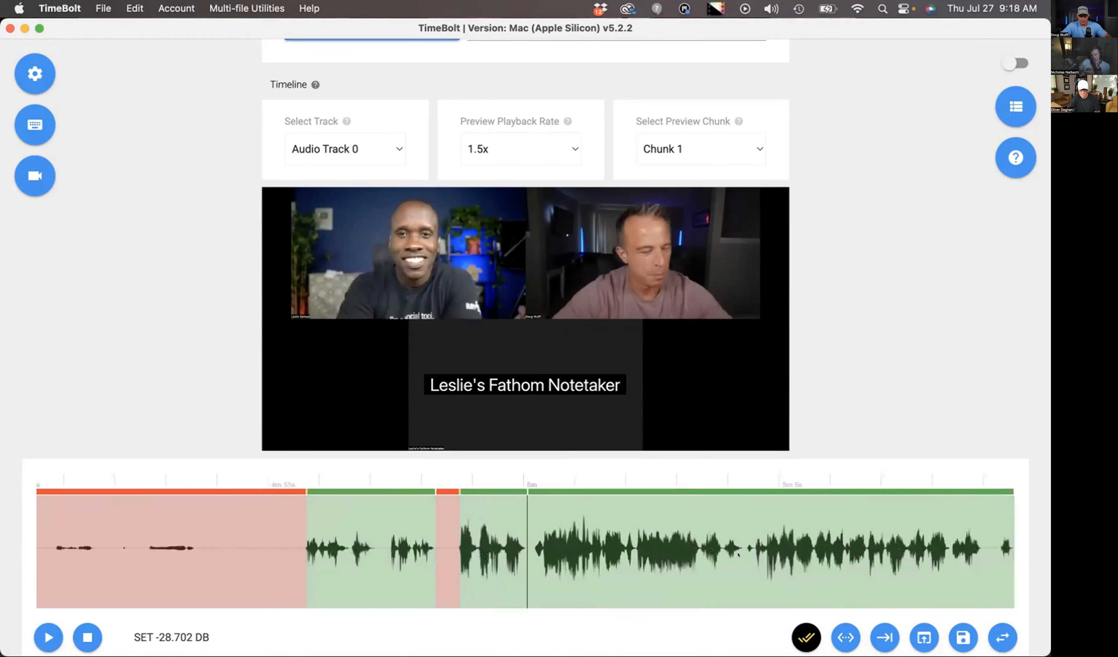
key("space")
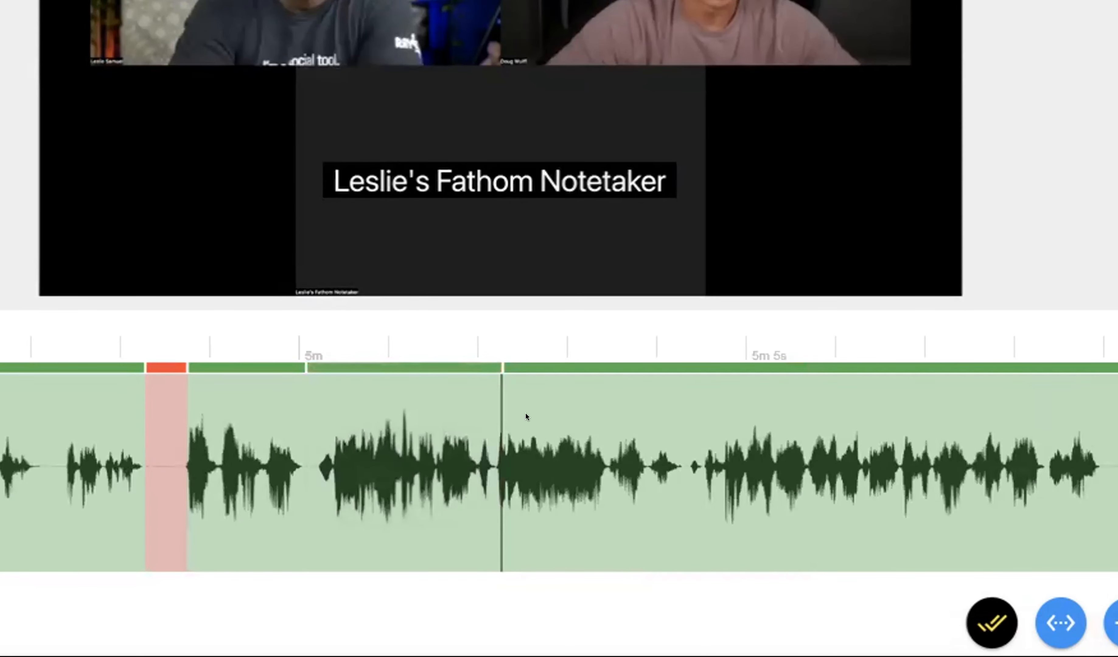
mouse_move(526, 414)
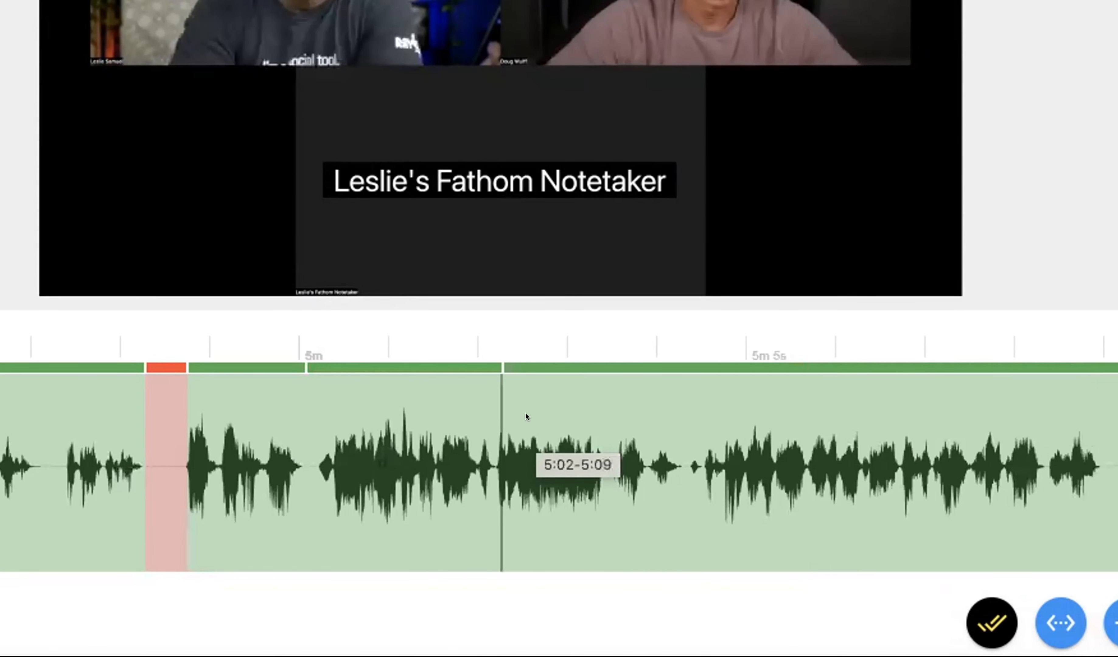
key("z")
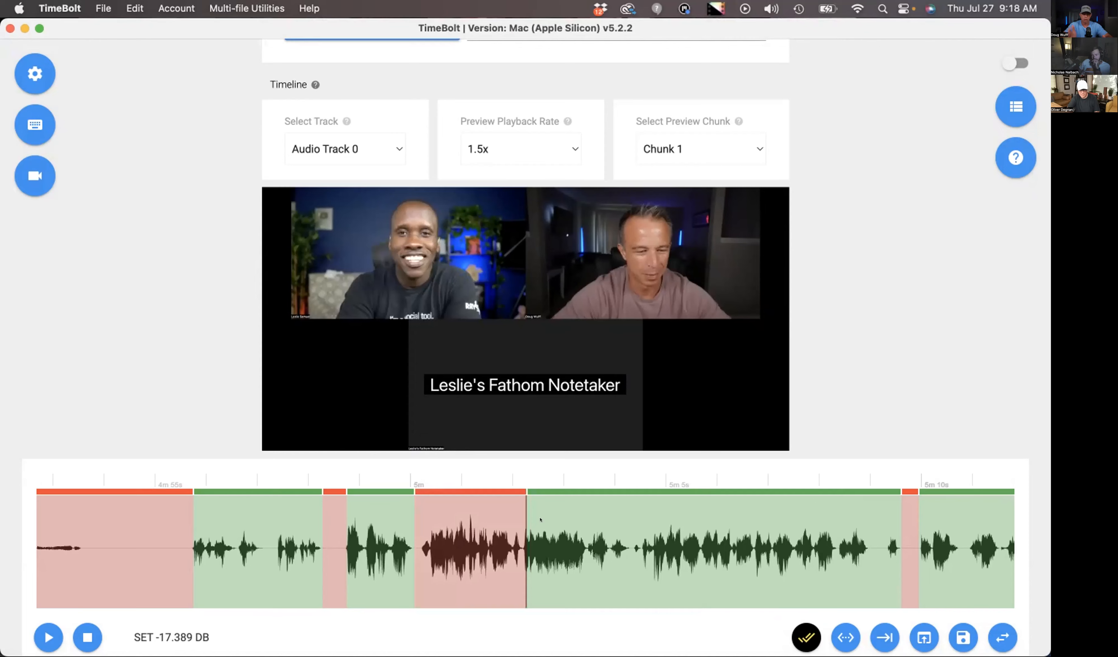
- Play the preview from about 5m 9s and remove the preceding 5:02–5:09 segment
scroll(704, 551, "right", 1)
left_click(715, 550)
left_click(540, 532)
key("space")
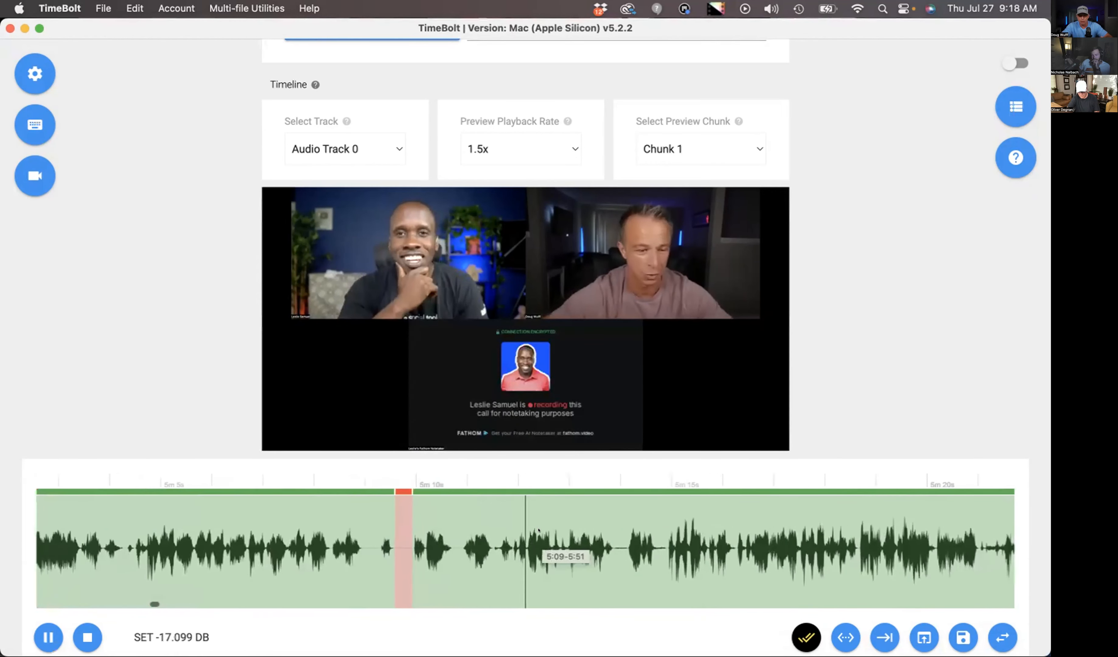
key("i")
key("space")
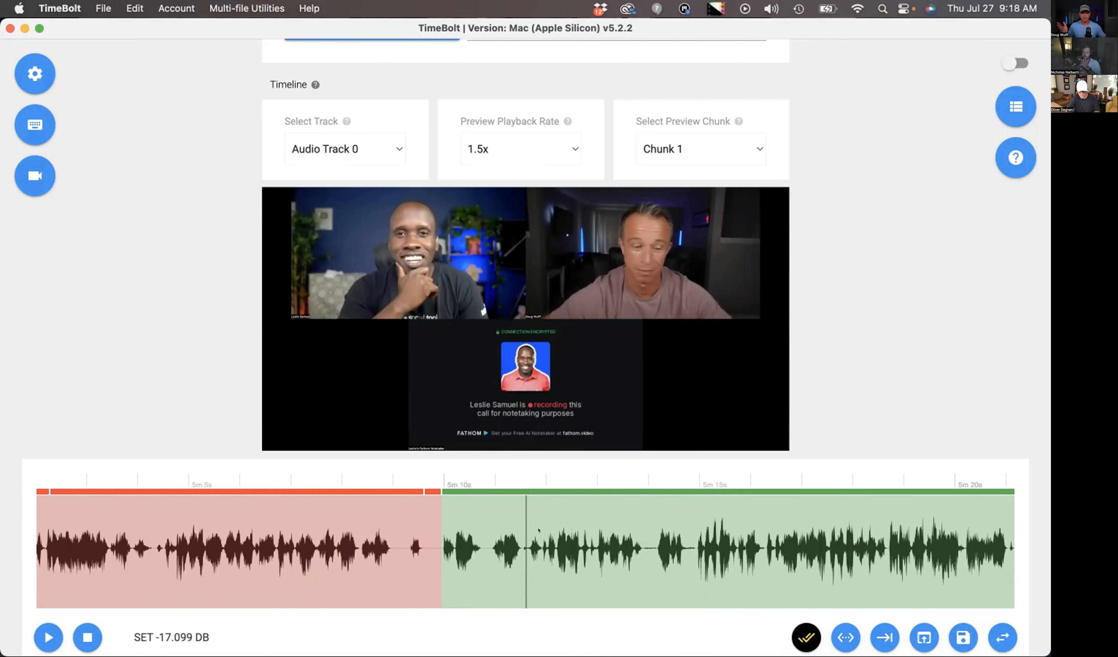
- Preview part of the long segment starting at about 5m 10s, skip ahead to 5m 51s, and remove the 5:09–5:51 segment
scroll(548, 537, "right", 2)
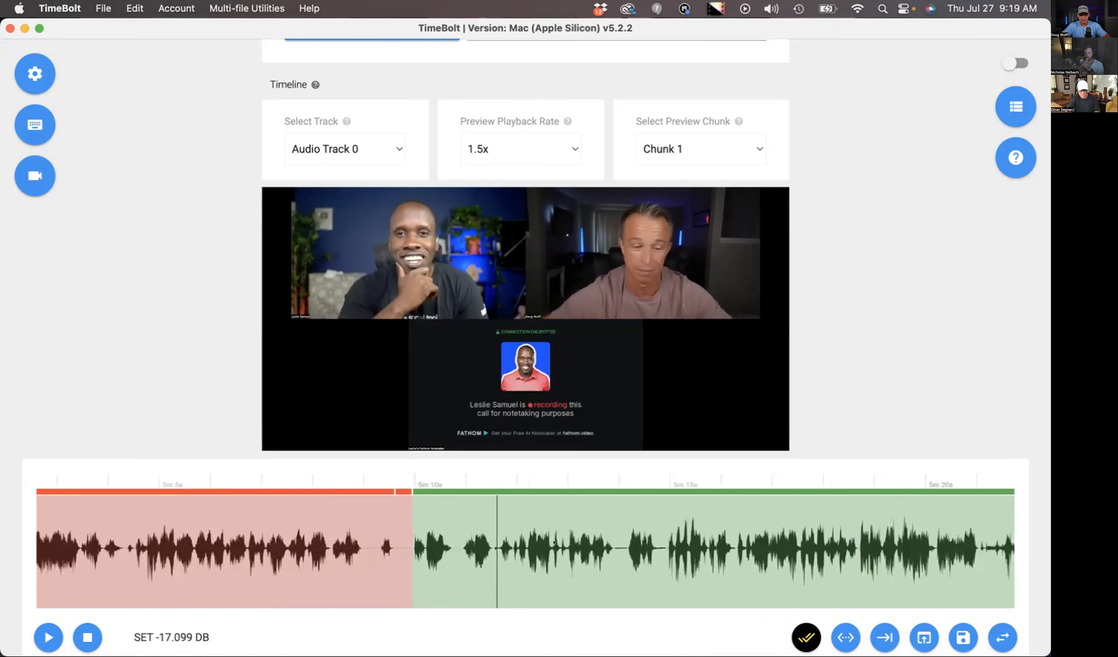
key("space")
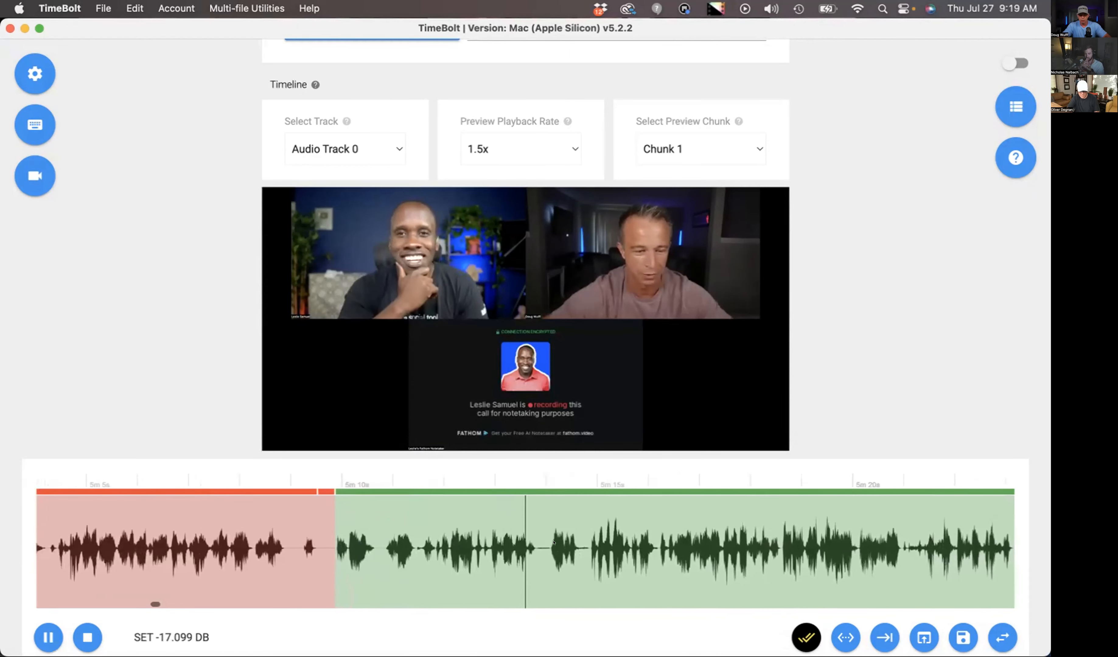
key("space")
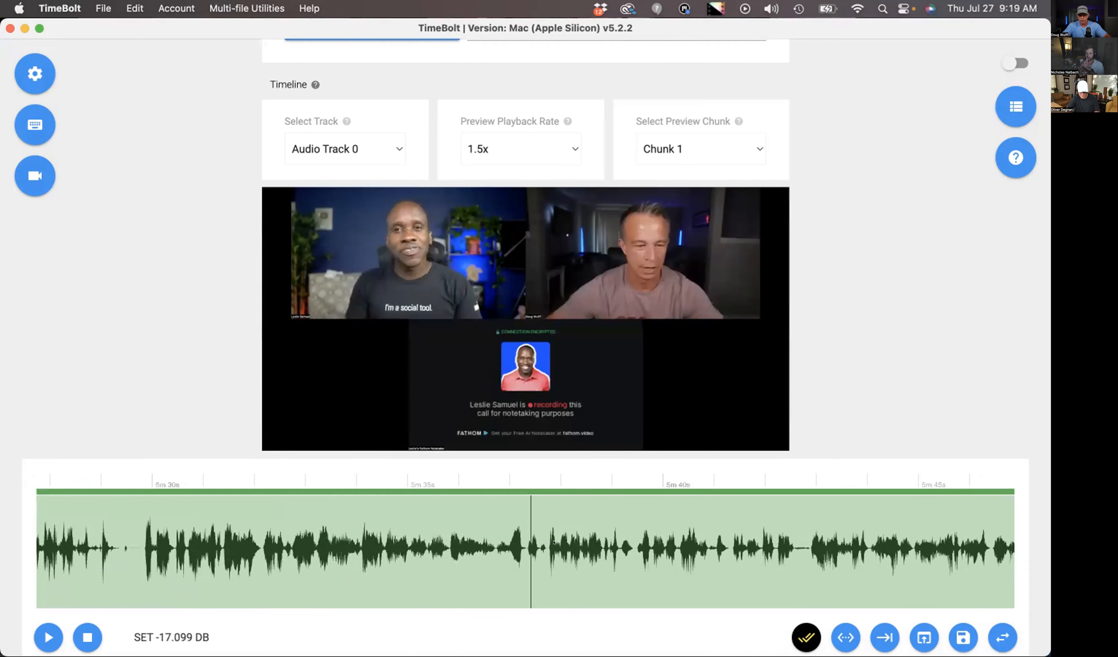
scroll(554, 542, "right", 5)
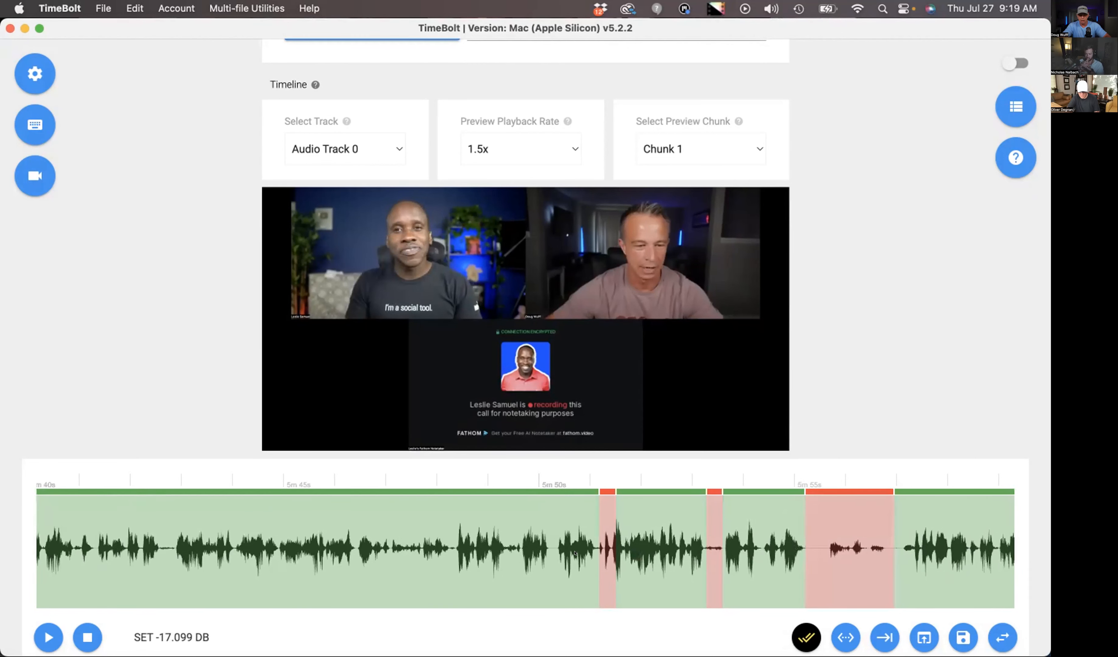
left_click(575, 553)
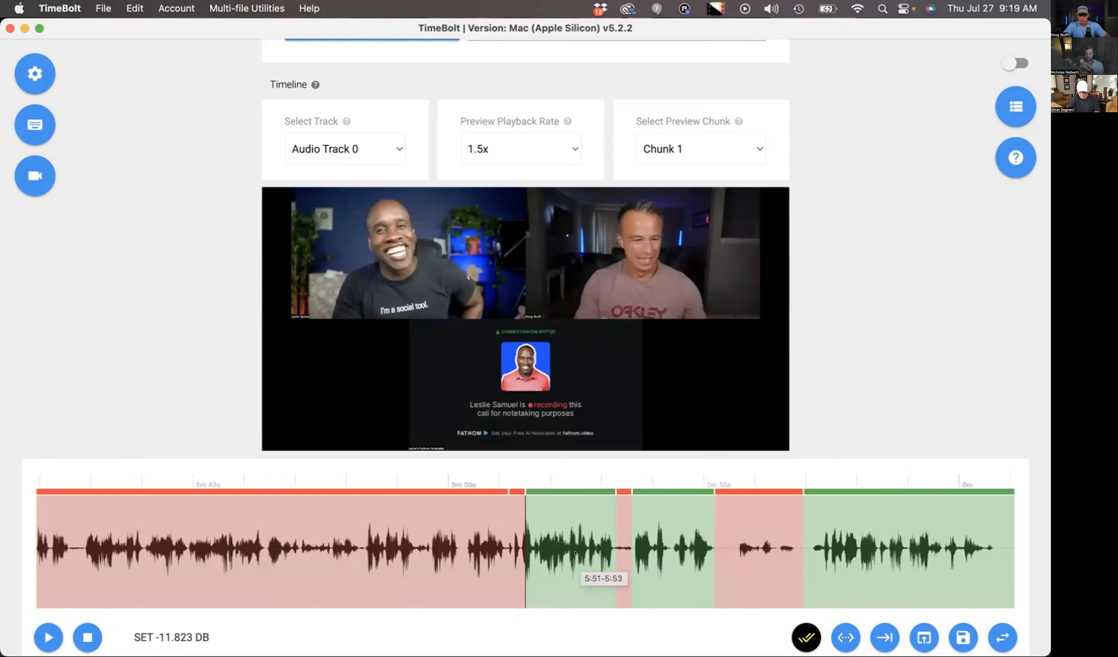
- Continue to about 6m 40s, remove the unwanted segments just before it, and give the current segment a top-left 175% punch-in
left_click(574, 554)
left_click(575, 553)
left_click(574, 553)
left_click(574, 554)
left_click(575, 554)
key("space")
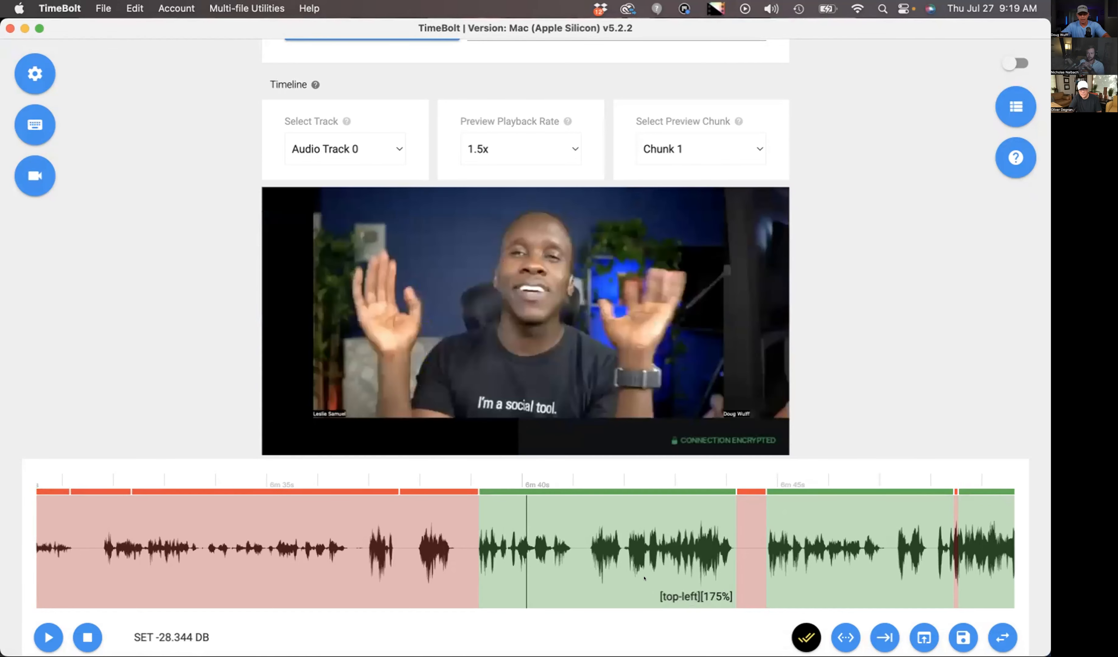
- Play on from about 6m 40s and give the next three segments center punch-ins of 125%, 150% and 175%
key("space")
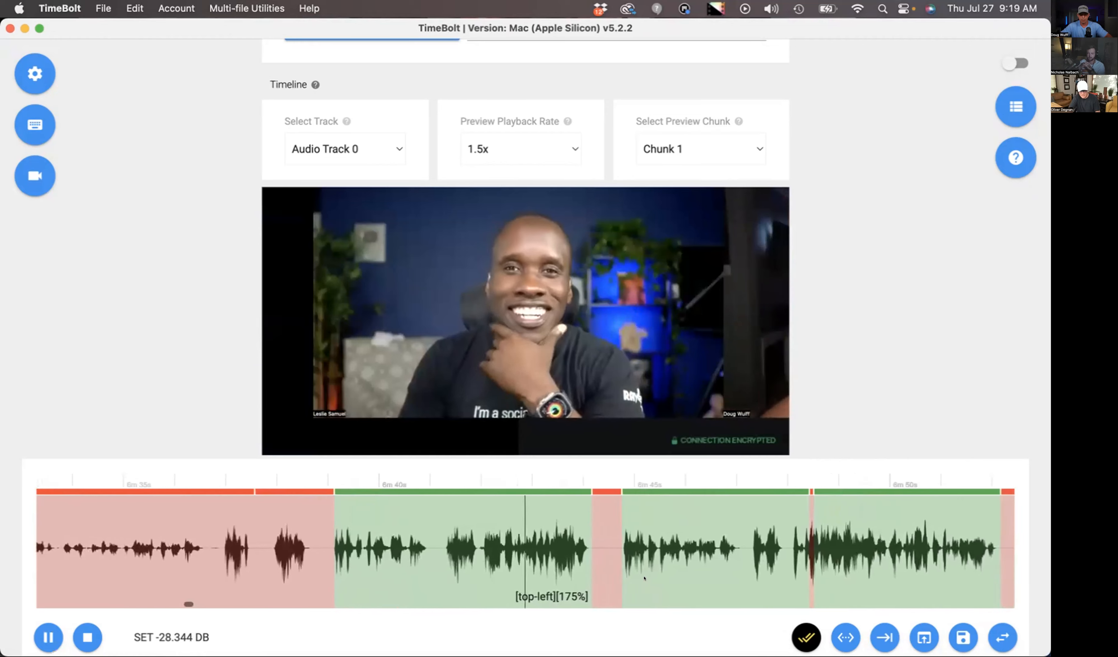
key("space")
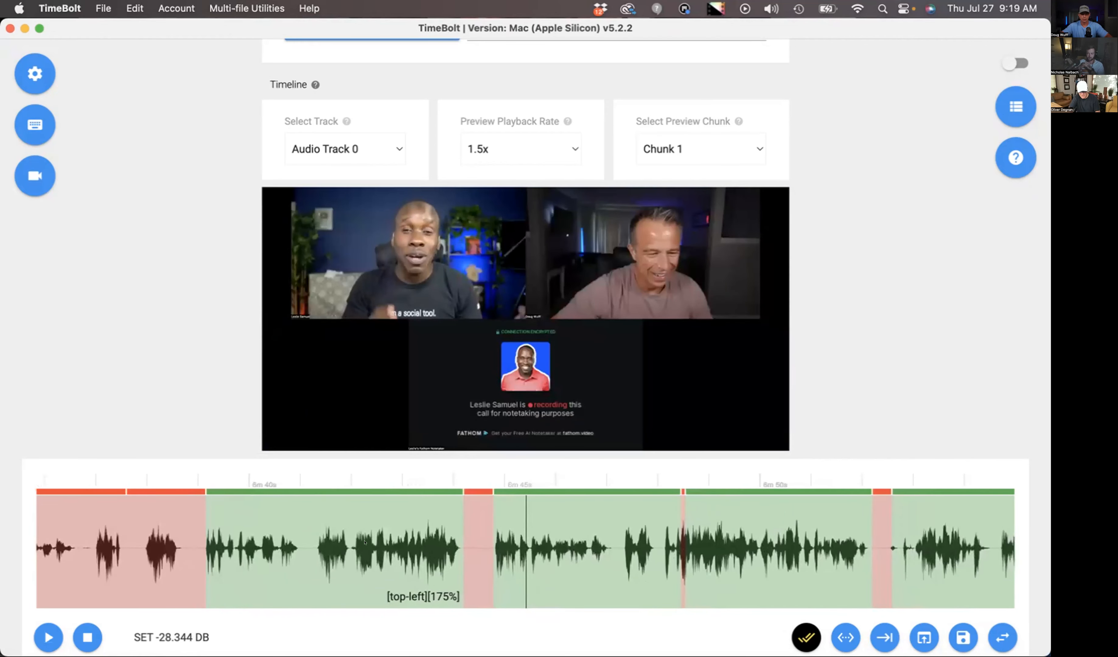
key("space")
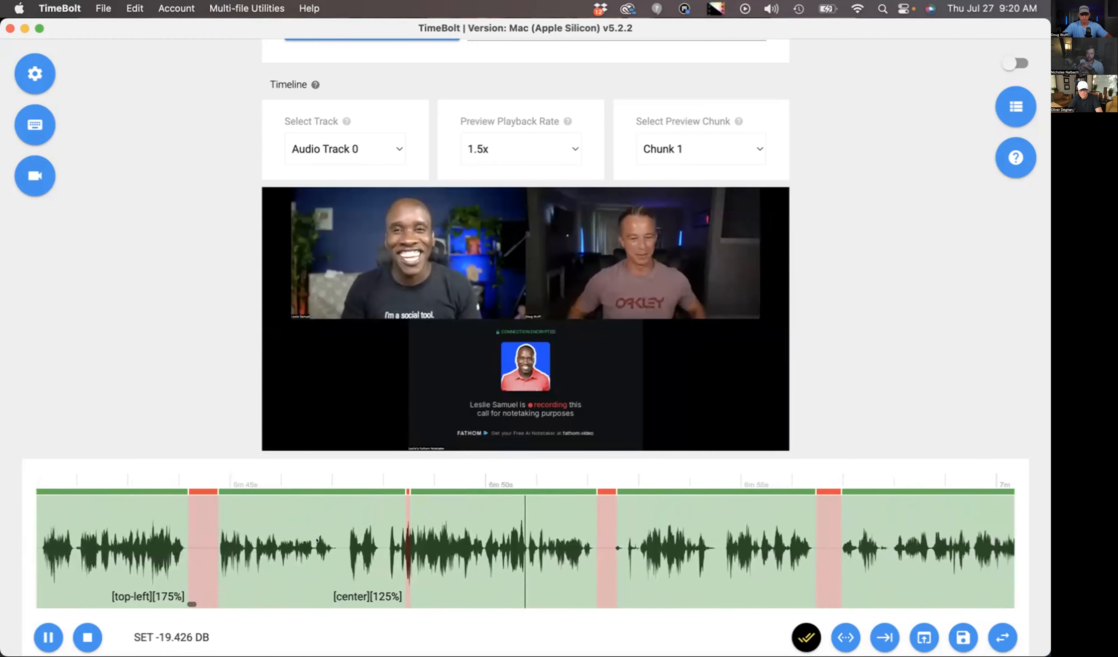
key("2")
key("space")
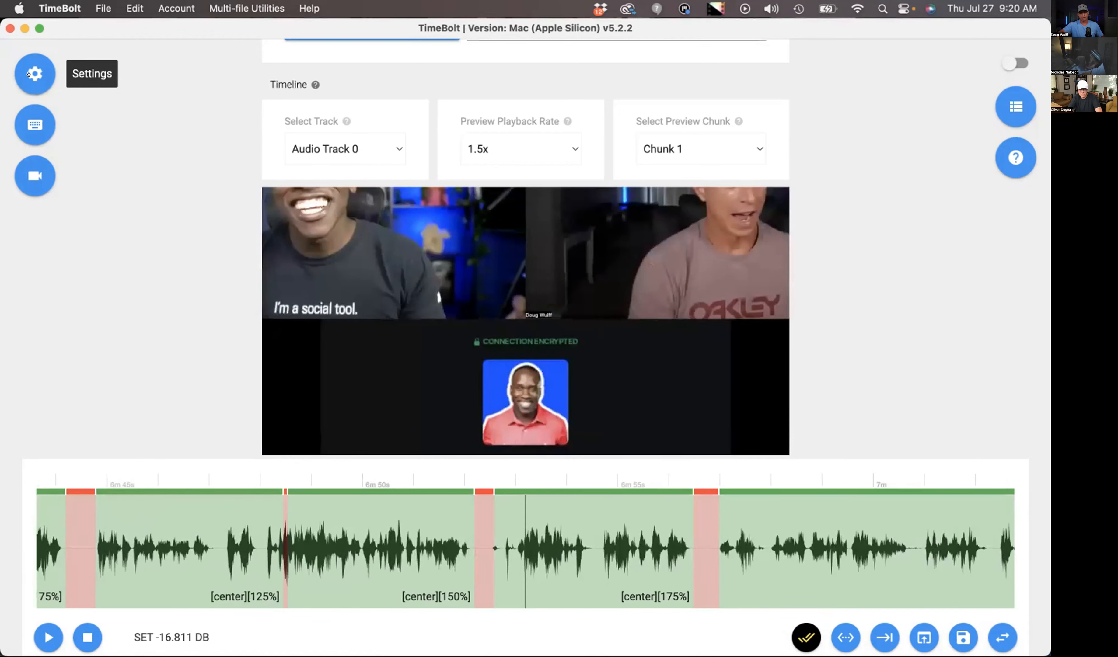
- Set the custom punch values to 108% for Punch A, 110% for Punch B and 120% for Punch C
left_click(32, 74)
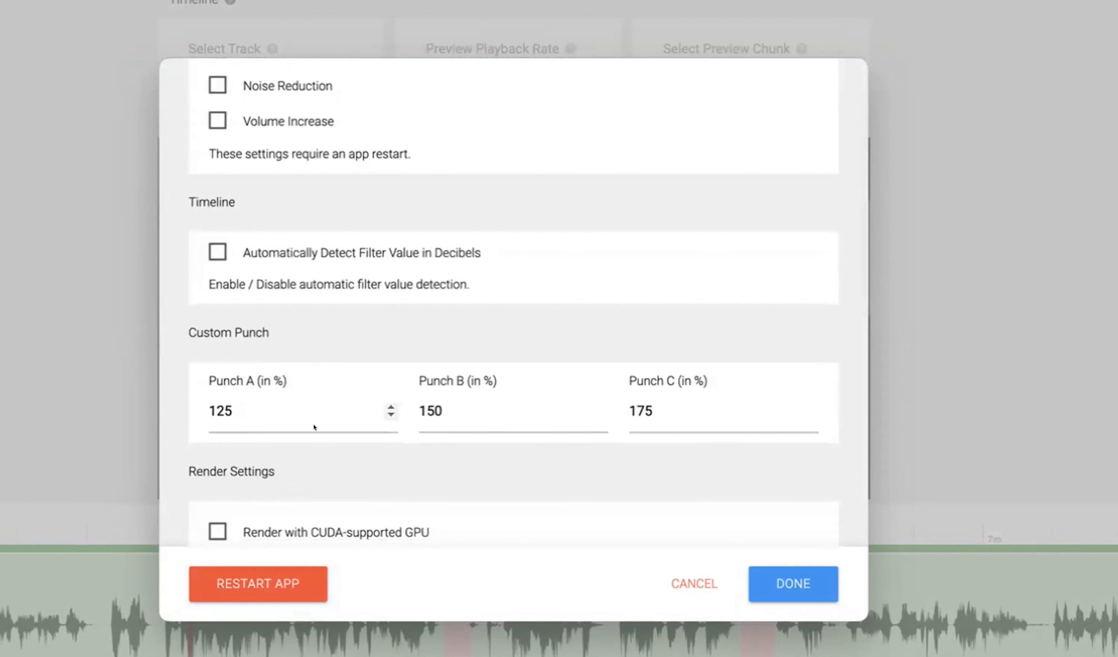
left_click(252, 408)
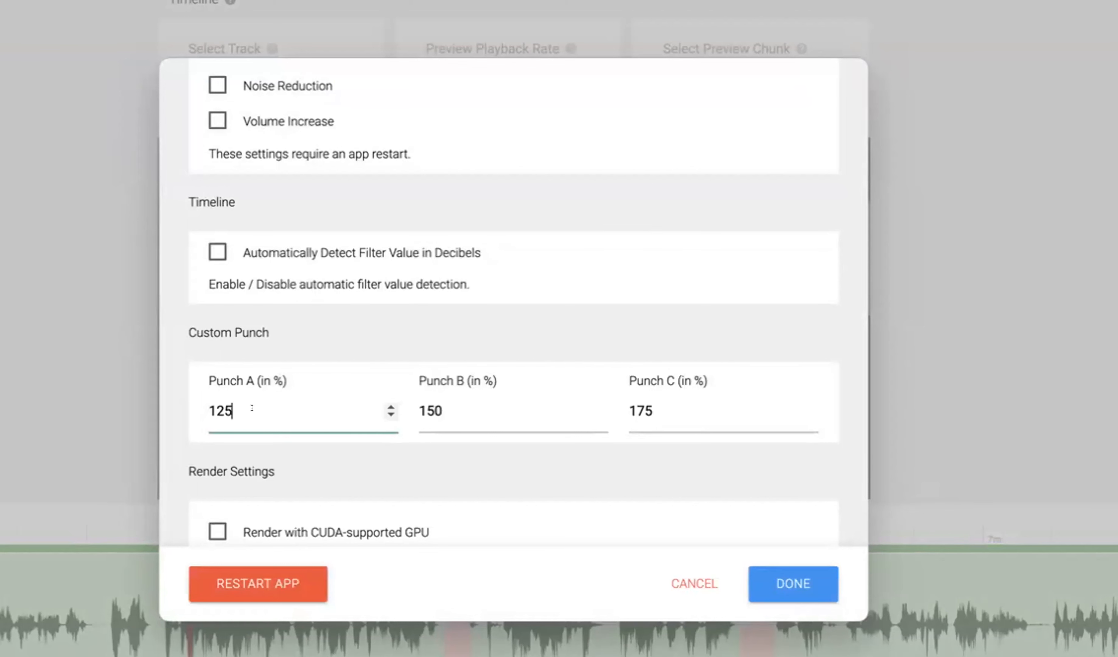
double_click(280, 408)
type("108")
double_click(421, 428)
type("110")
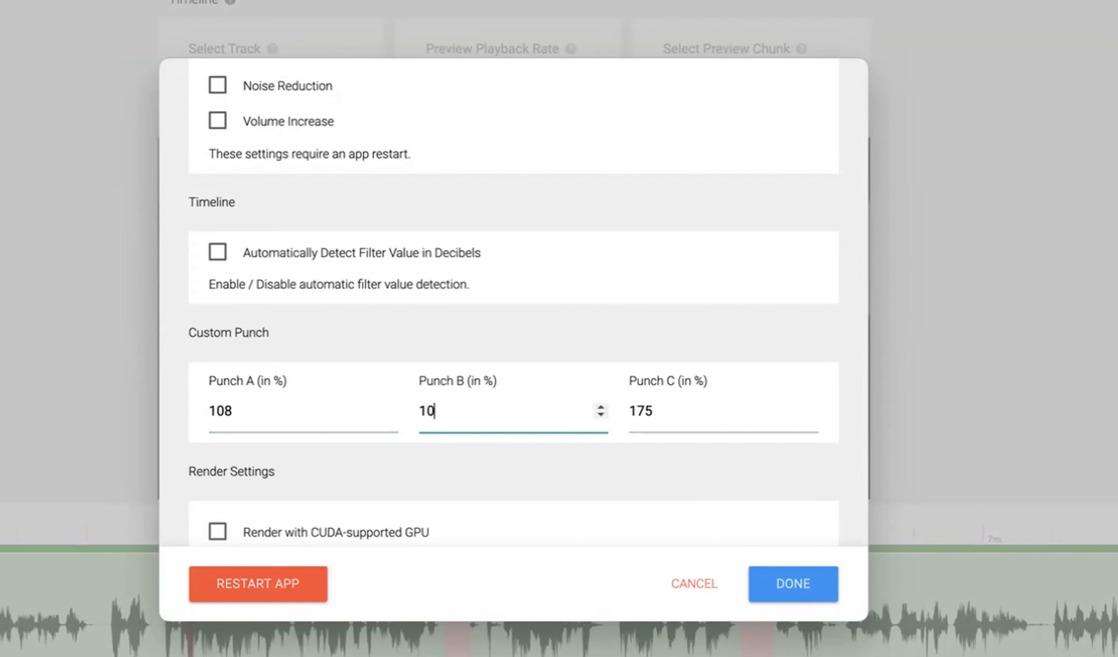
key("Tab")
type("12")
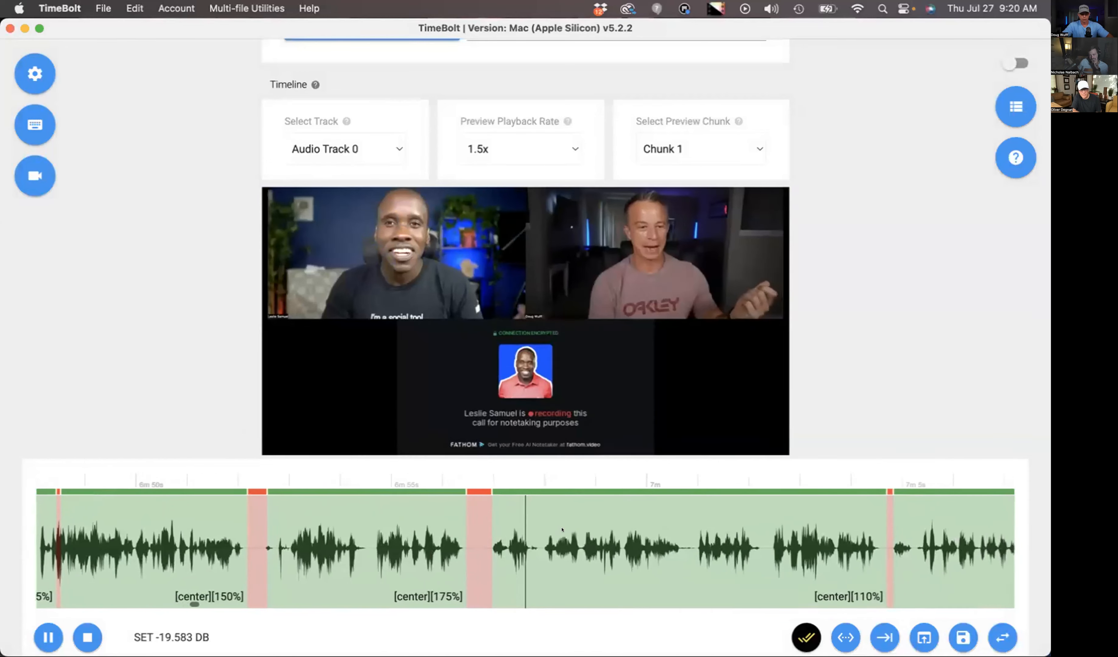
- Pause the preview near 6m 58s and set the punch-in of the segment around 7m to top-left 175%
key("space")
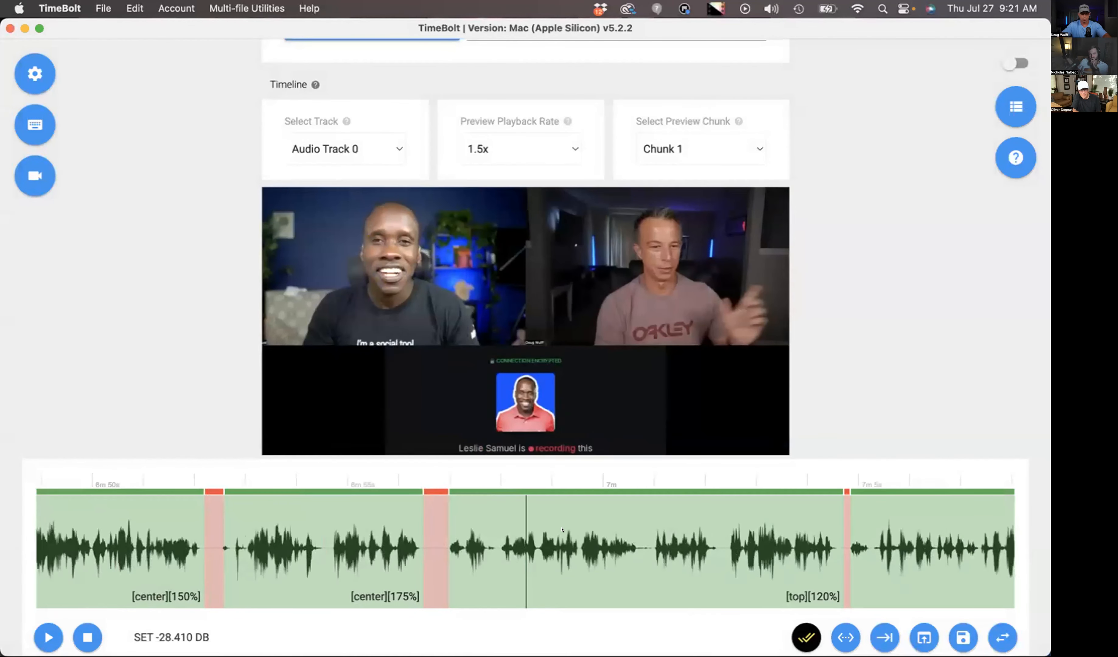
right_click(774, 521)
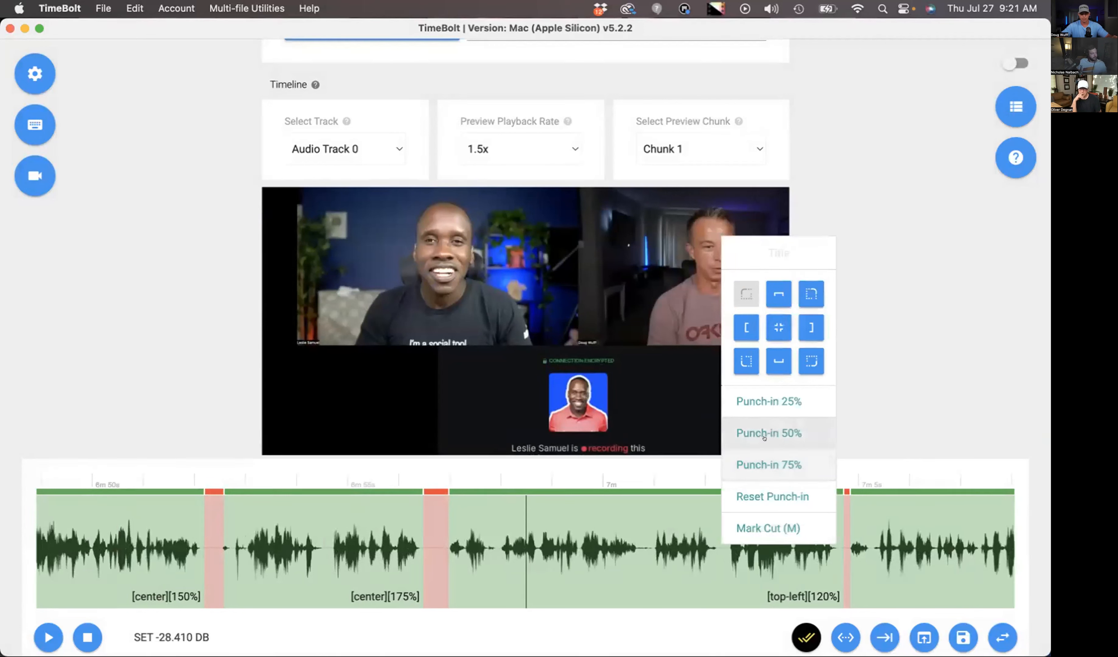
left_click(763, 459)
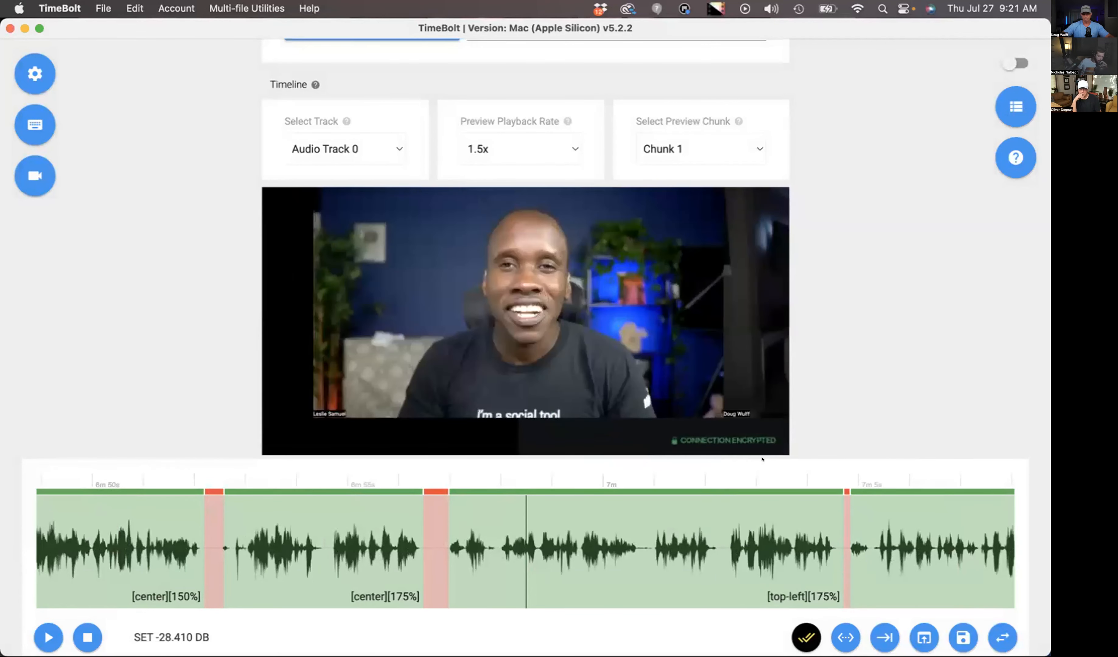
right_click(645, 543)
left_click(684, 450)
- Set the punch-in of the 6:48–6:52 segment to center 108%
scroll(588, 504, "left", 10)
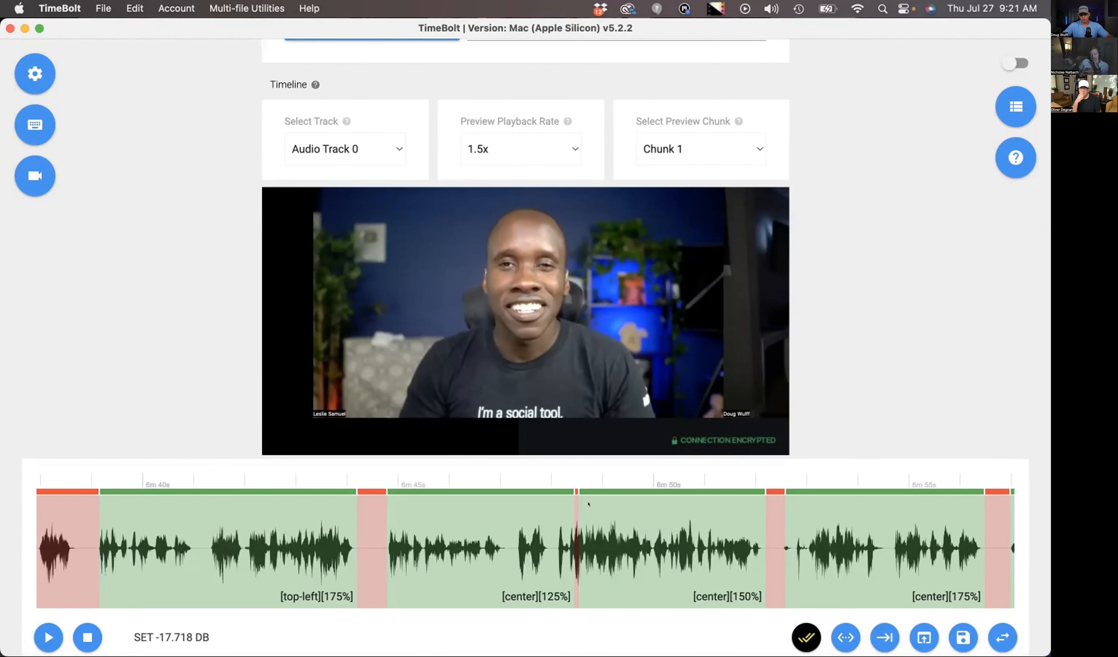
right_click(657, 518)
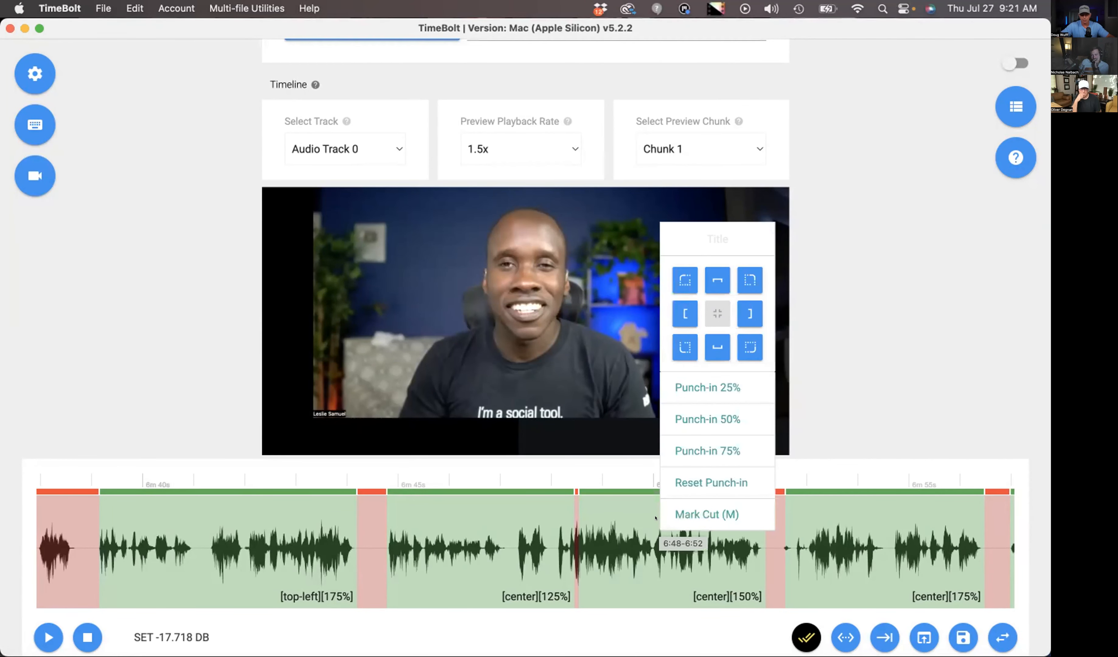
left_click(609, 540)
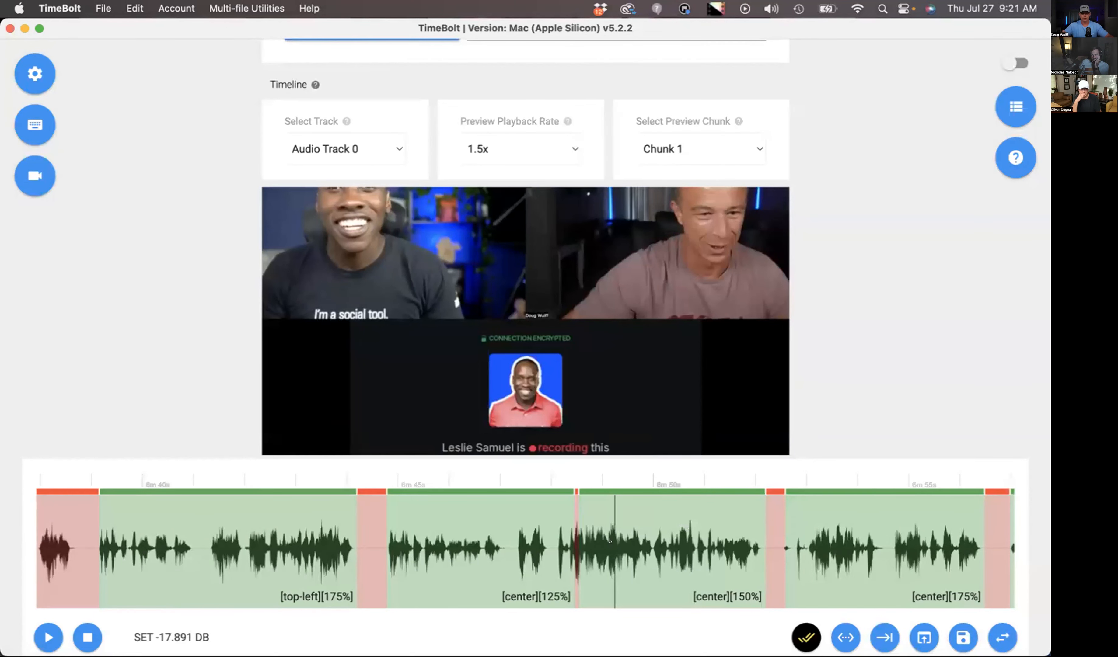
scroll(609, 541, "right", 1)
right_click(609, 547)
left_click(628, 540)
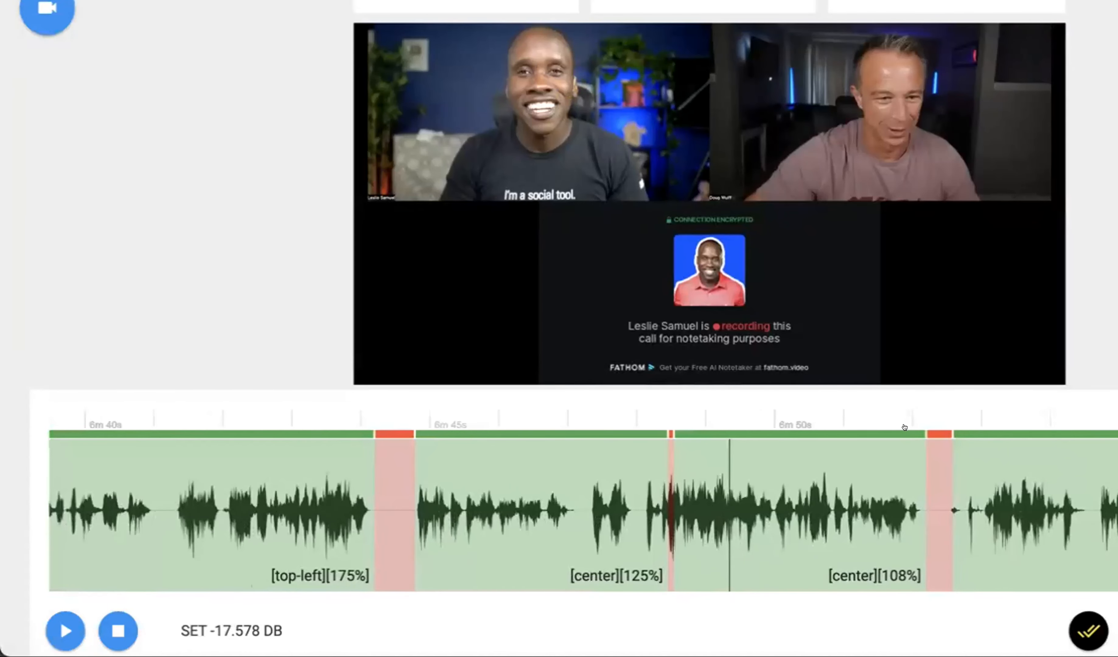
- Remove the segment before 6m 48s, preview onward, and remove the 6:48–6:52 segment as well
scroll(919, 436, "left", 2)
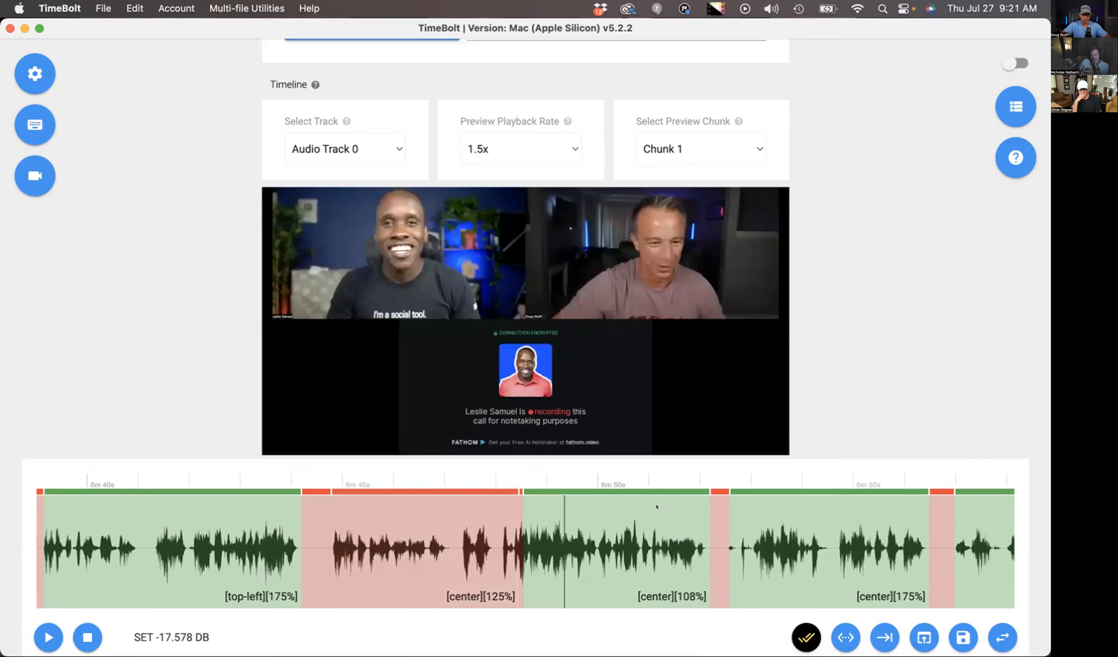
key("space")
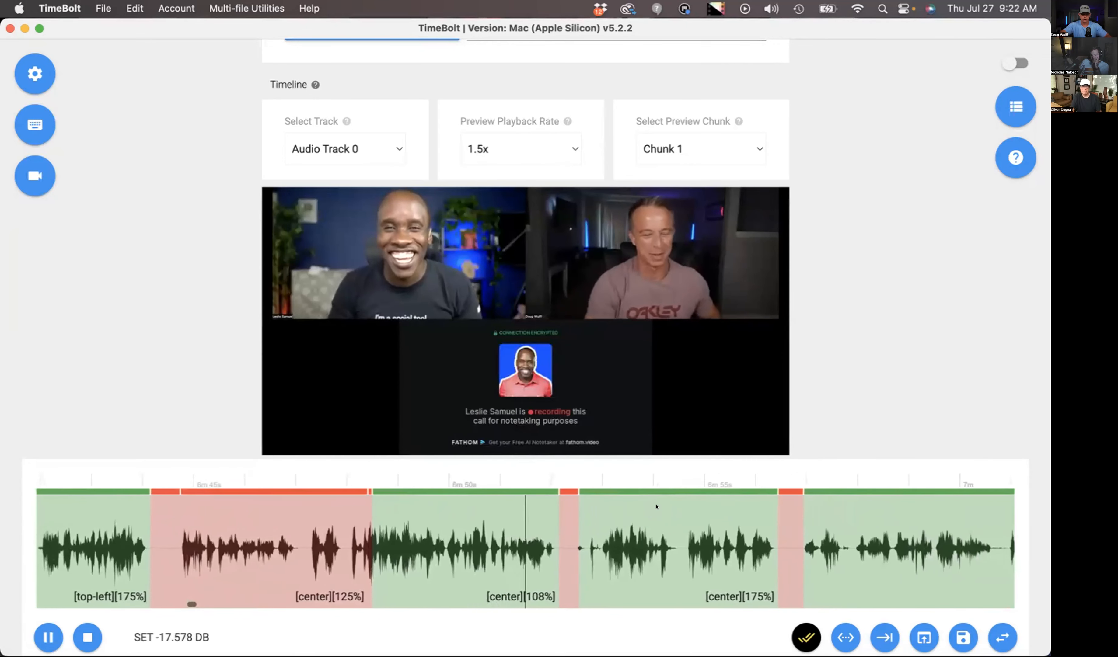
key("space")
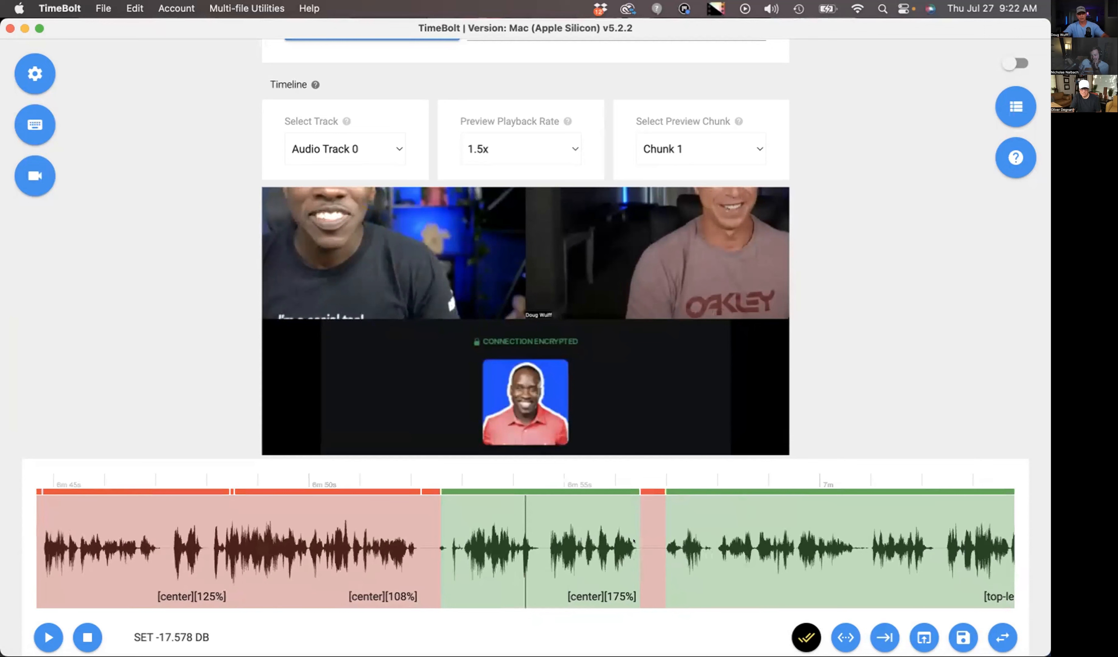
scroll(633, 540, "right", 3)
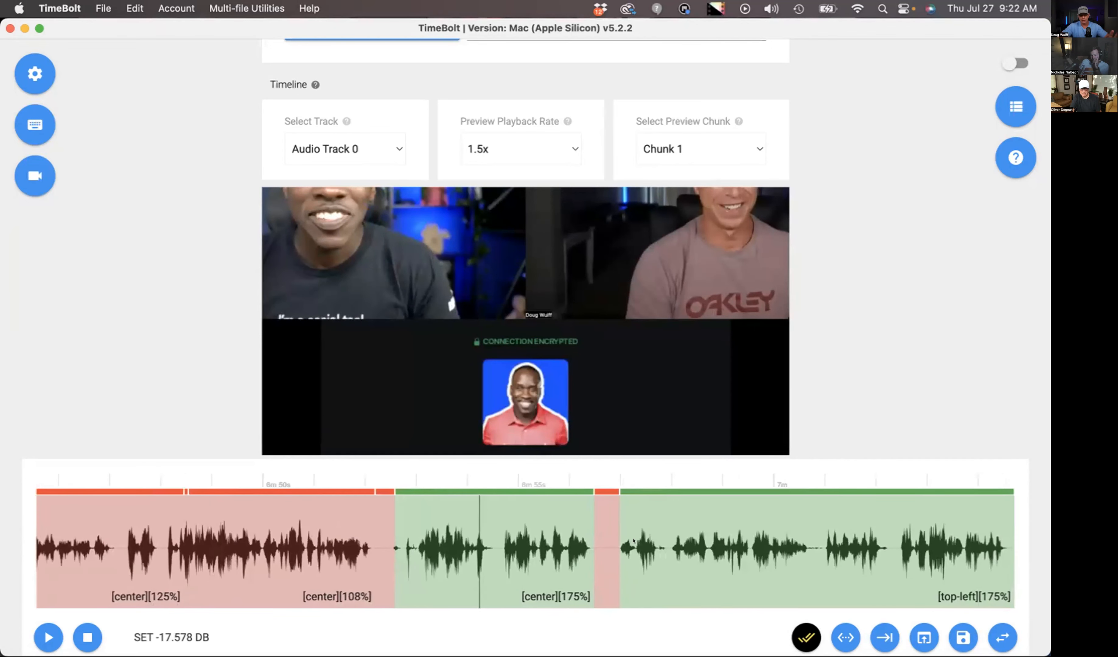
scroll(633, 541, "down", 1)
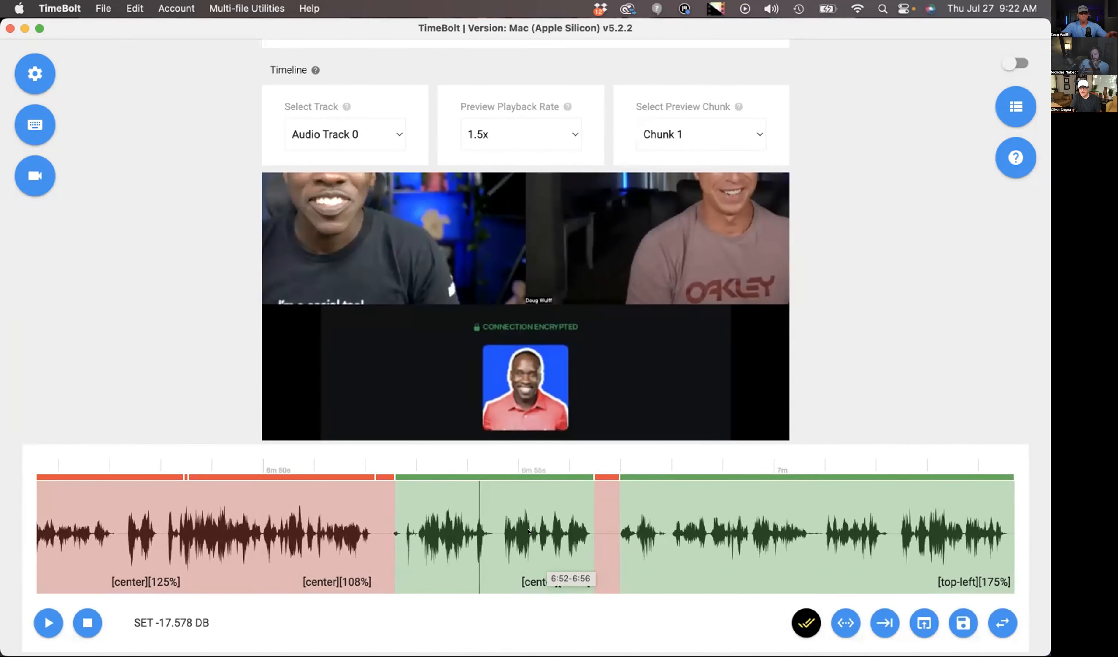
- Check the top-left 175% punch-in in the segment after 6m 40s and the center 175% punch-in in the 6:52–6:56 segment
scroll(528, 531, "left", 20)
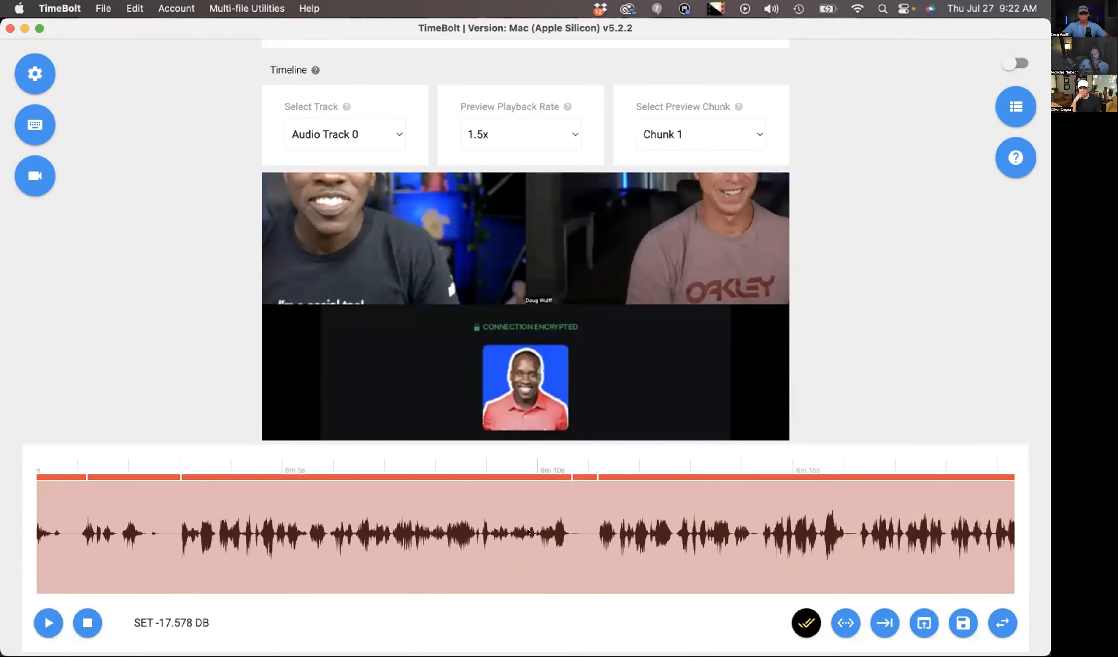
scroll(529, 531, "right", 20)
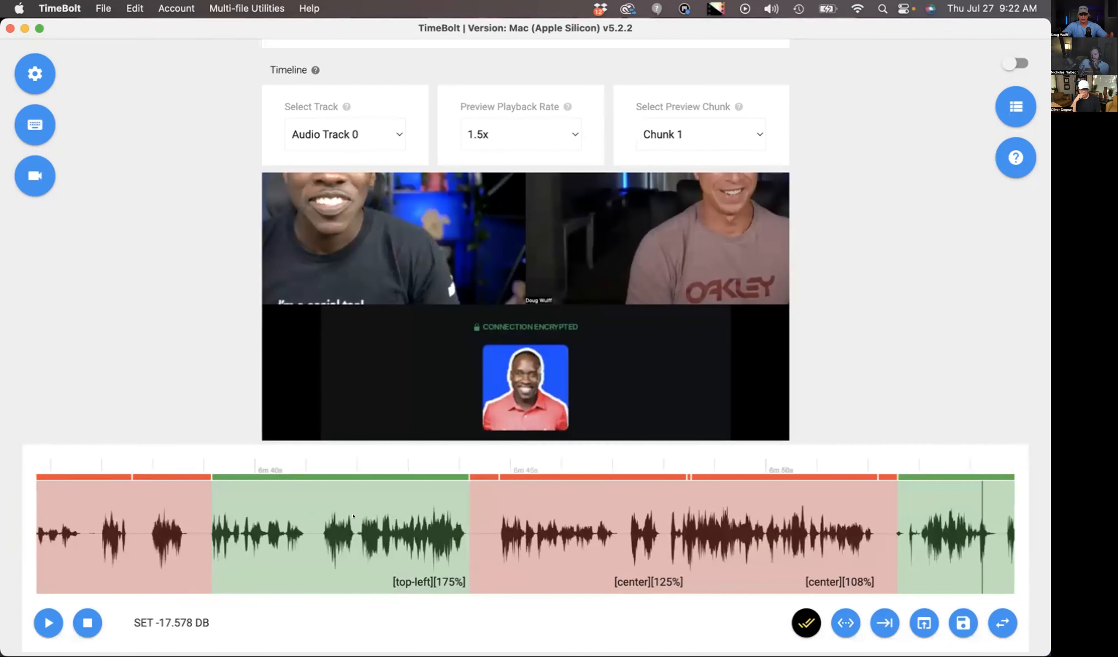
left_click(355, 517)
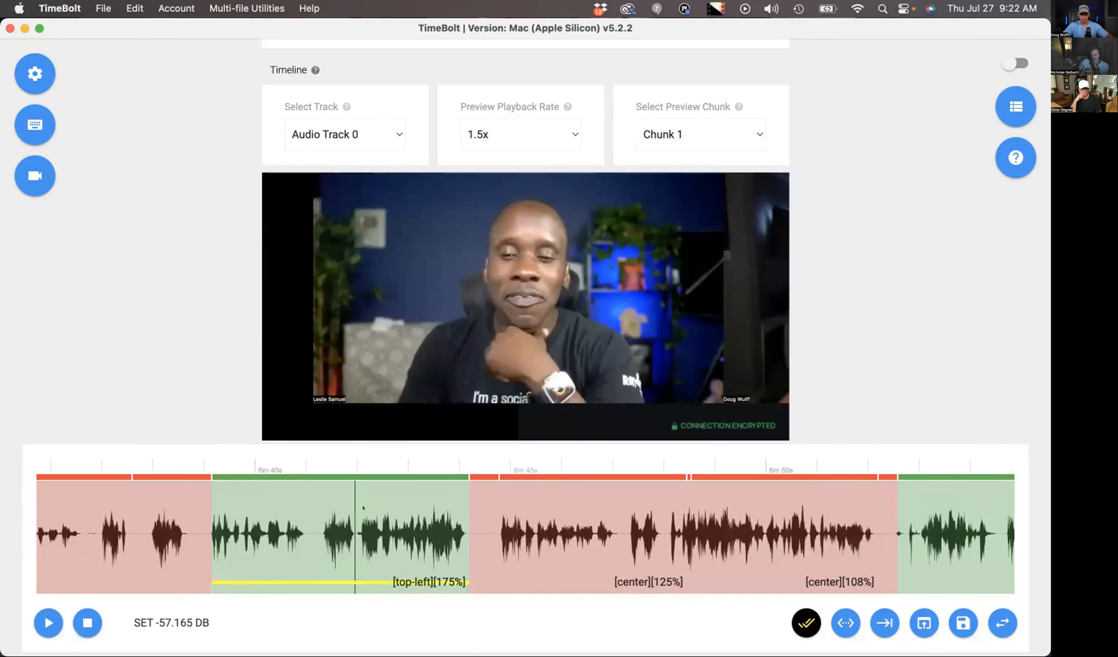
scroll(365, 517, "right", 10)
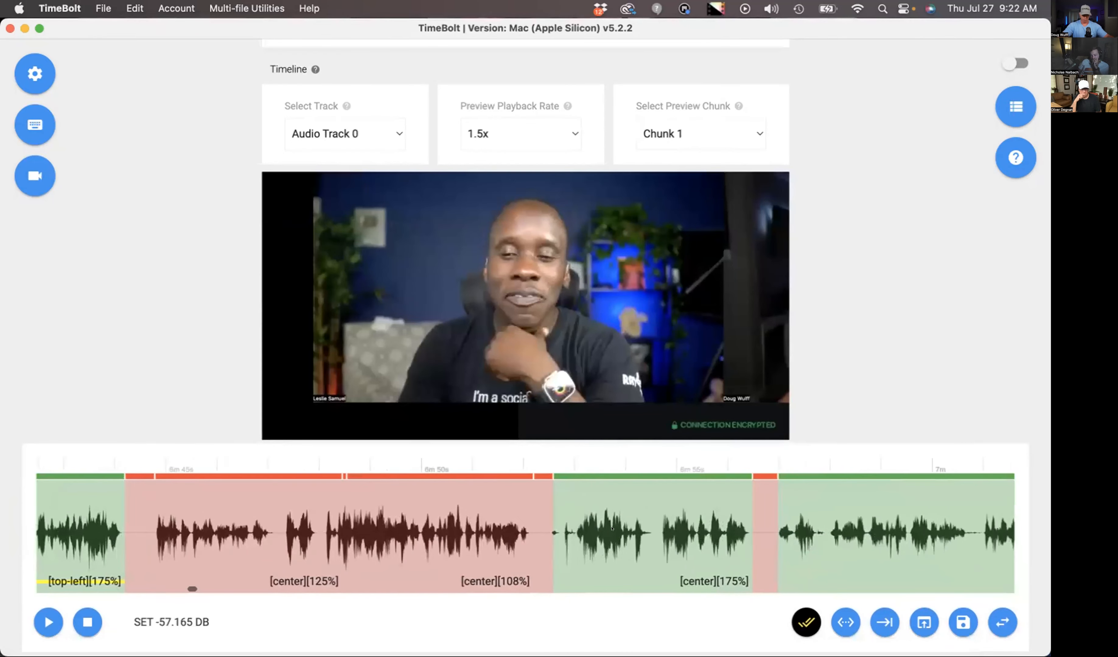
left_click(620, 528)
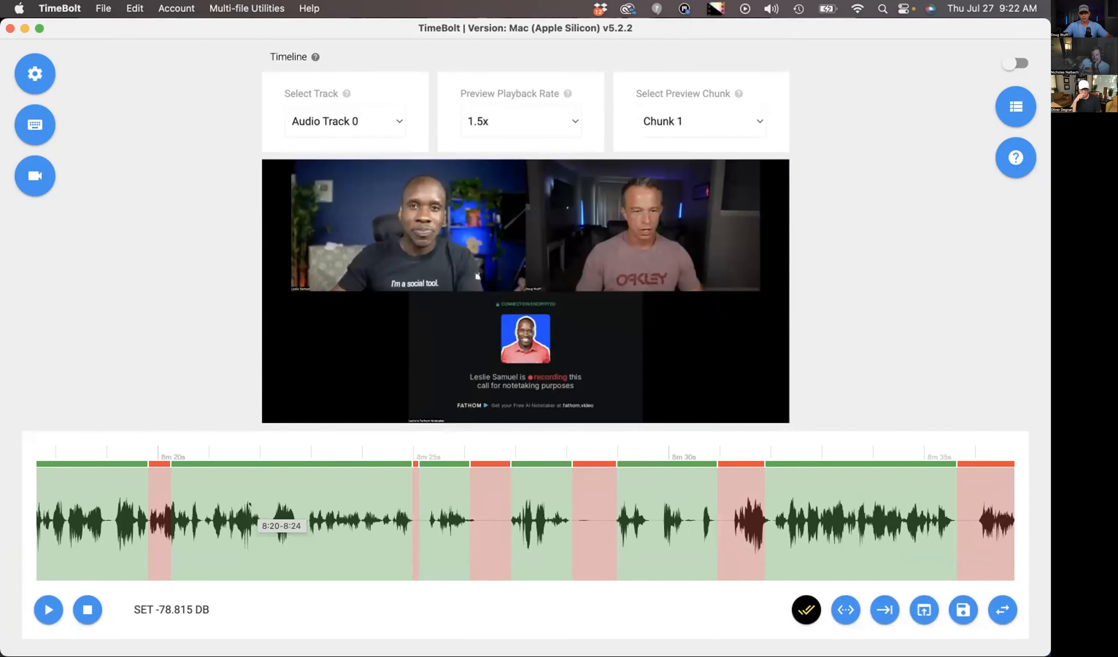
- Select the 8:20–8:24 segment and examine its preview frame and the silence detection options
scroll(281, 508, "down", 2)
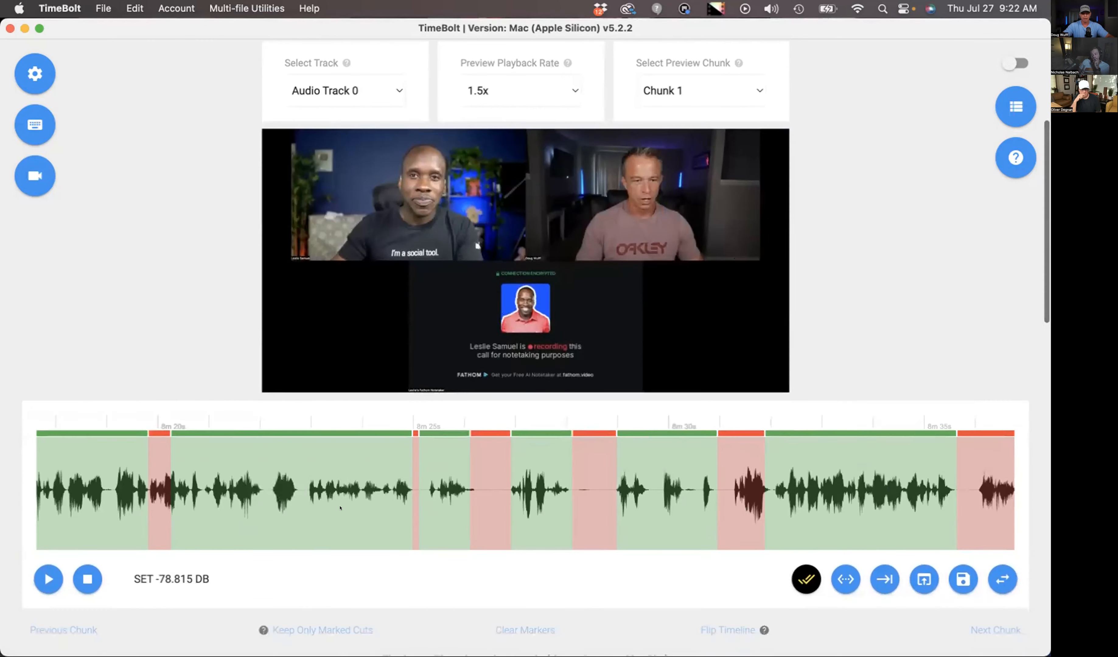
left_click(296, 494)
scroll(296, 494, "down", 5)
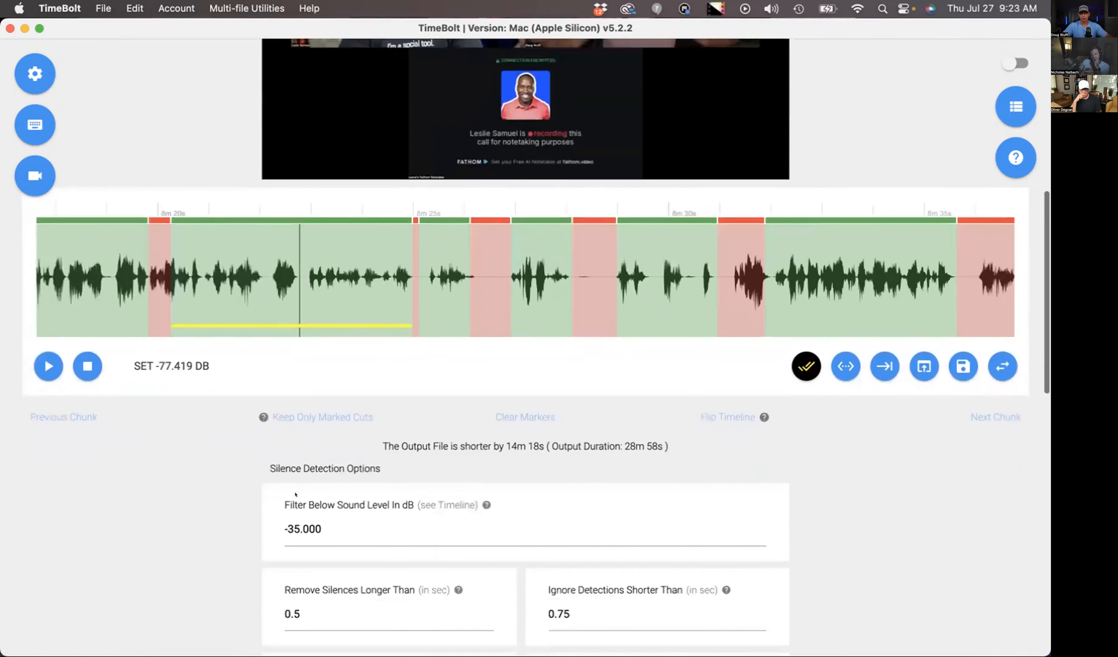
scroll(575, 473, "up", 7)
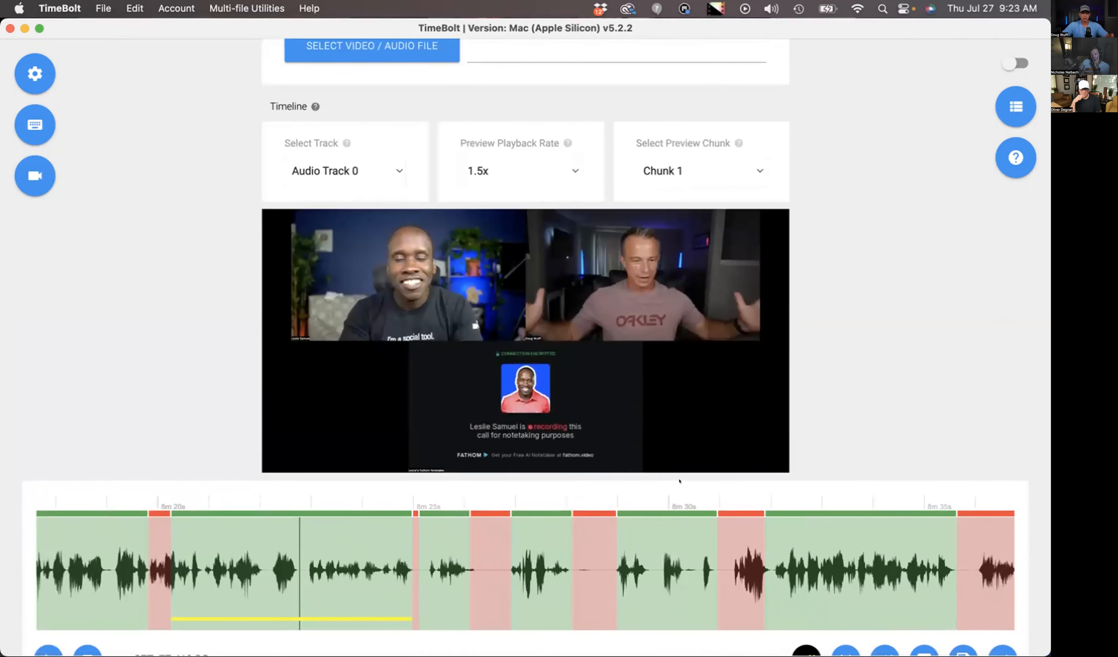
scroll(575, 472, "down", 15)
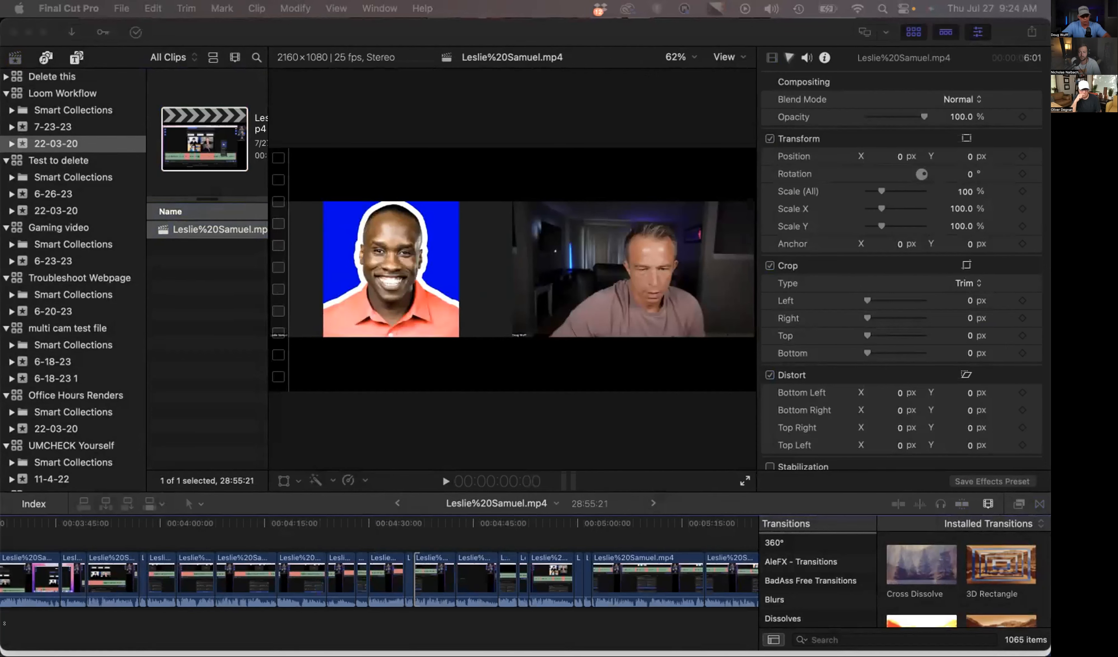
- In Final Cut Pro, examine the cut recording's early clips and place the playhead at about 1m 5s
left_click(192, 615)
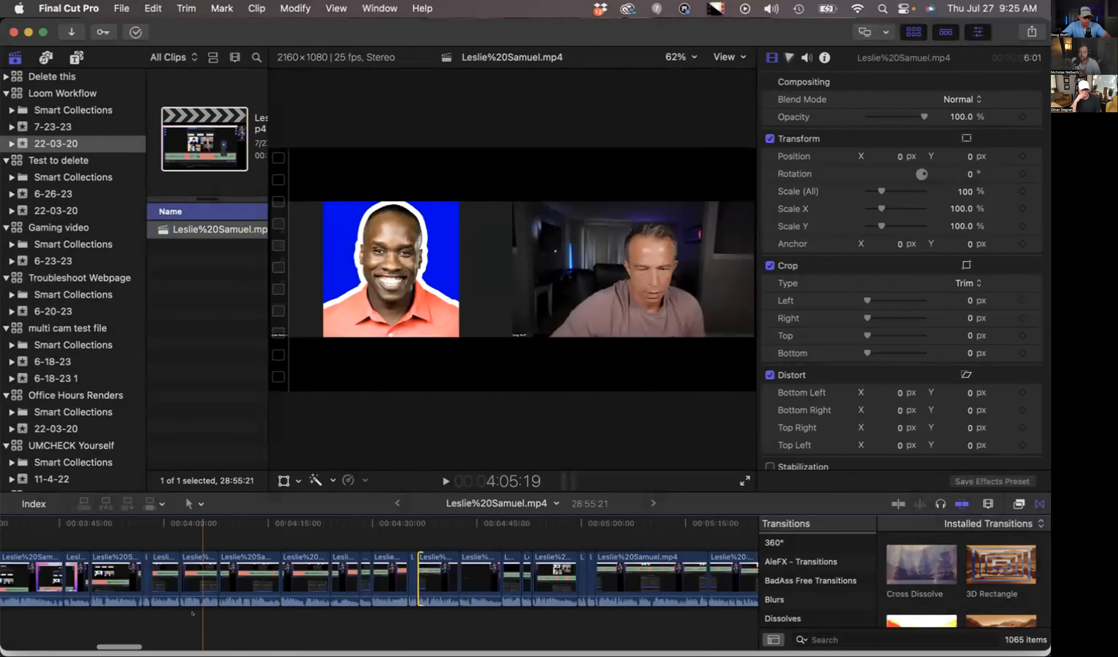
scroll(192, 614, "left", 9)
key("super+minus")
key("super+minus")
key("super+minus")
left_click(114, 614)
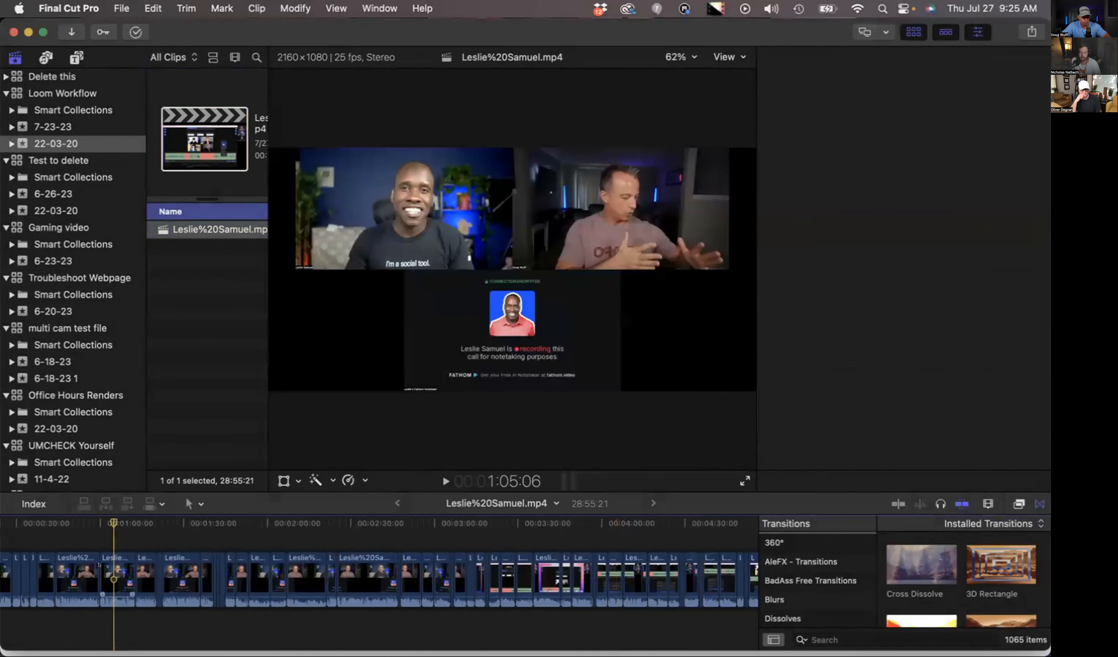
- Examine the cuts across the recording's timeline, viewing the screen-share footage at about 3m 24s
key("super+minus")
key("super+minus")
key("super+minus")
left_click(180, 519)
key("super+equal")
key("super+equal")
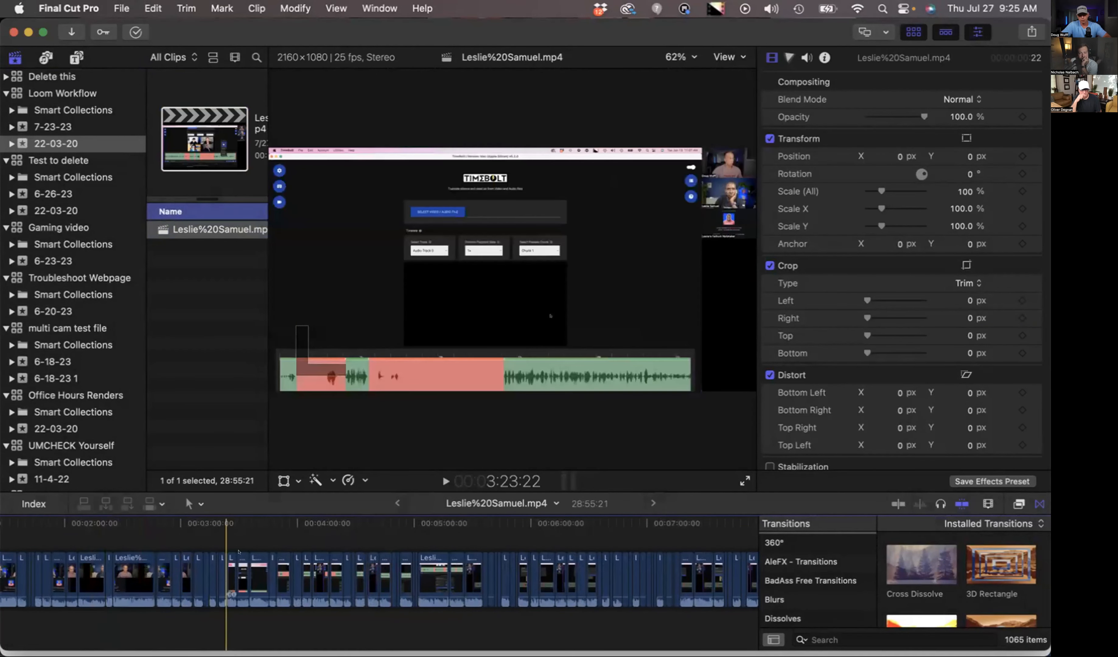
key("super+minus")
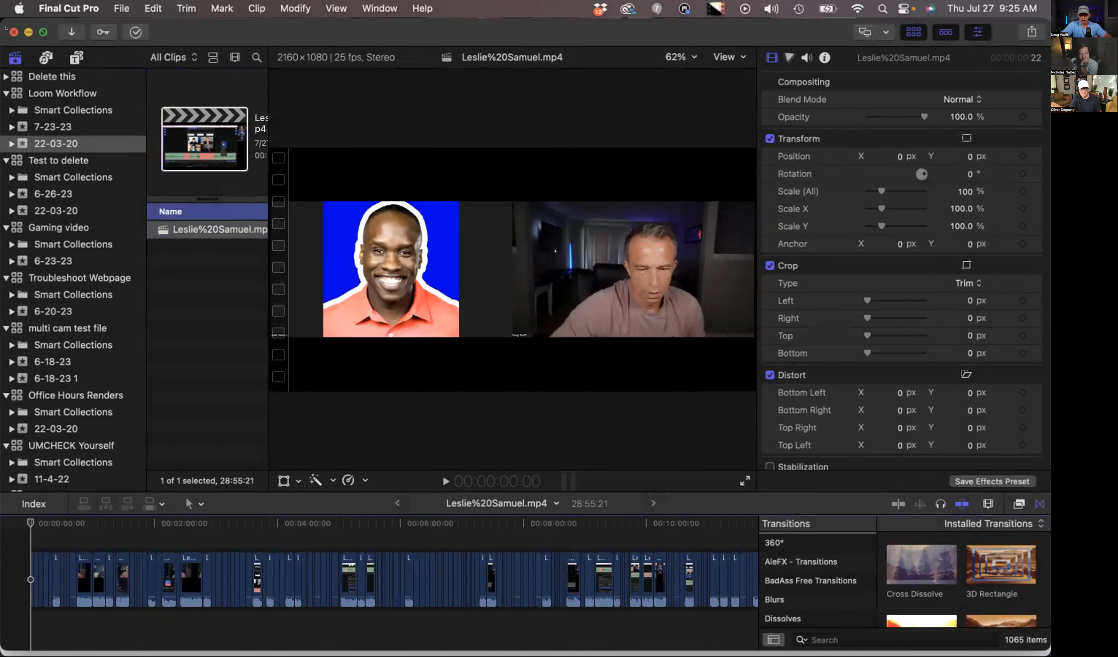
key("super+equal")
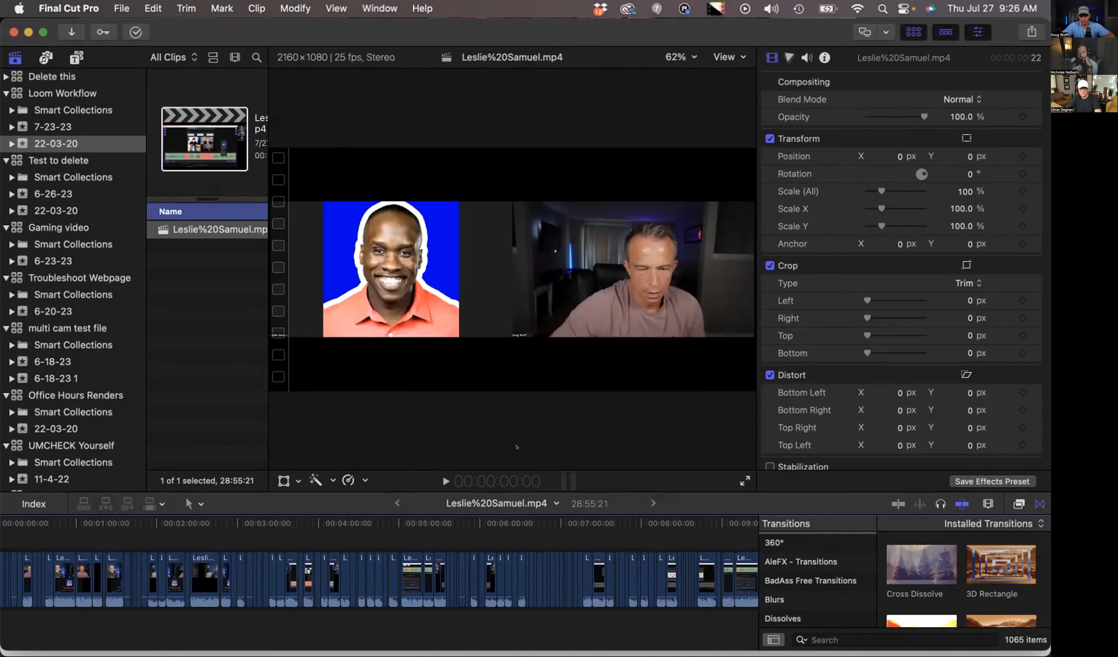
- Switch to TimeBolt and review the timeline, silence detection settings, rendering enhancements and output options
key("ctrl+Up")
left_click(632, 315)
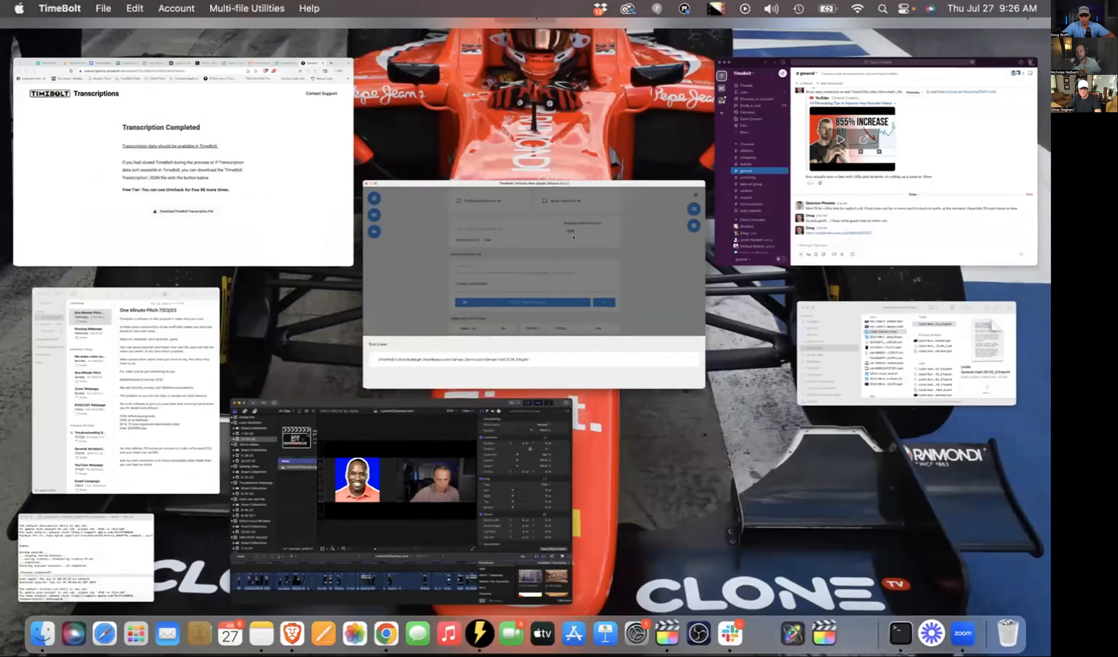
scroll(818, 260, "up", 10)
scroll(819, 260, "down", 3)
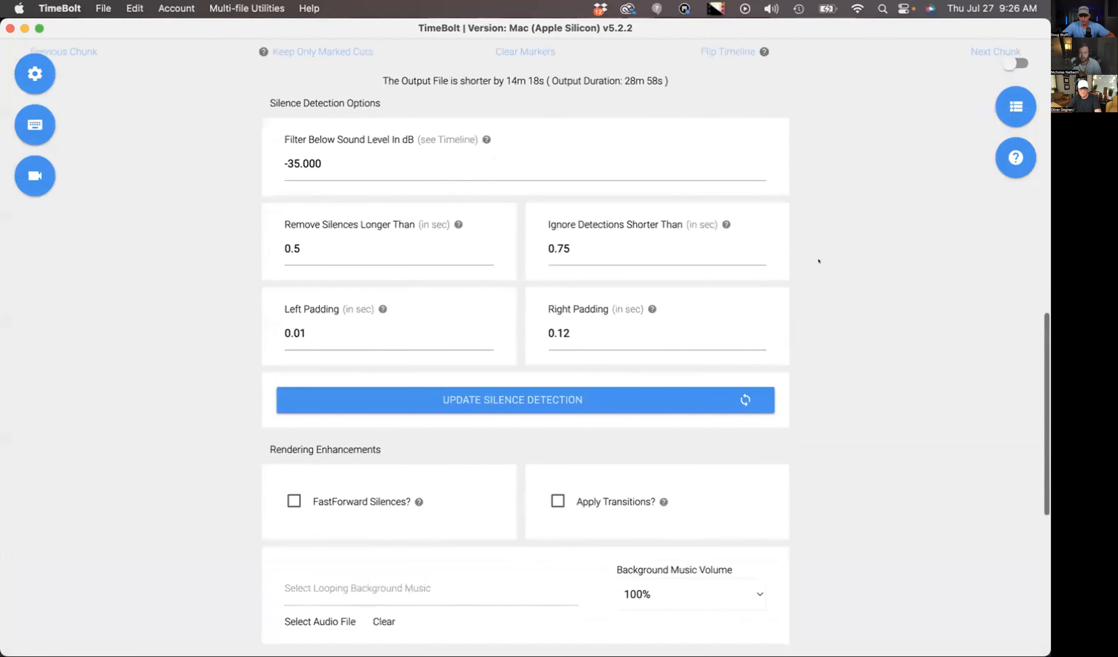
scroll(819, 260, "up", 5)
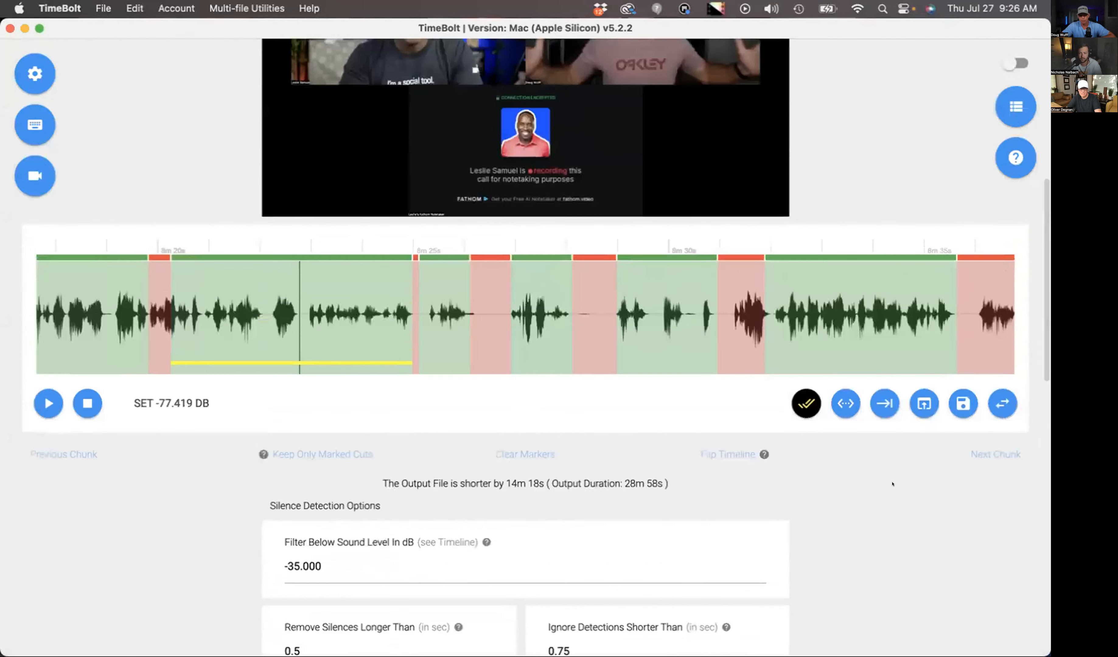
scroll(924, 437, "down", 10)
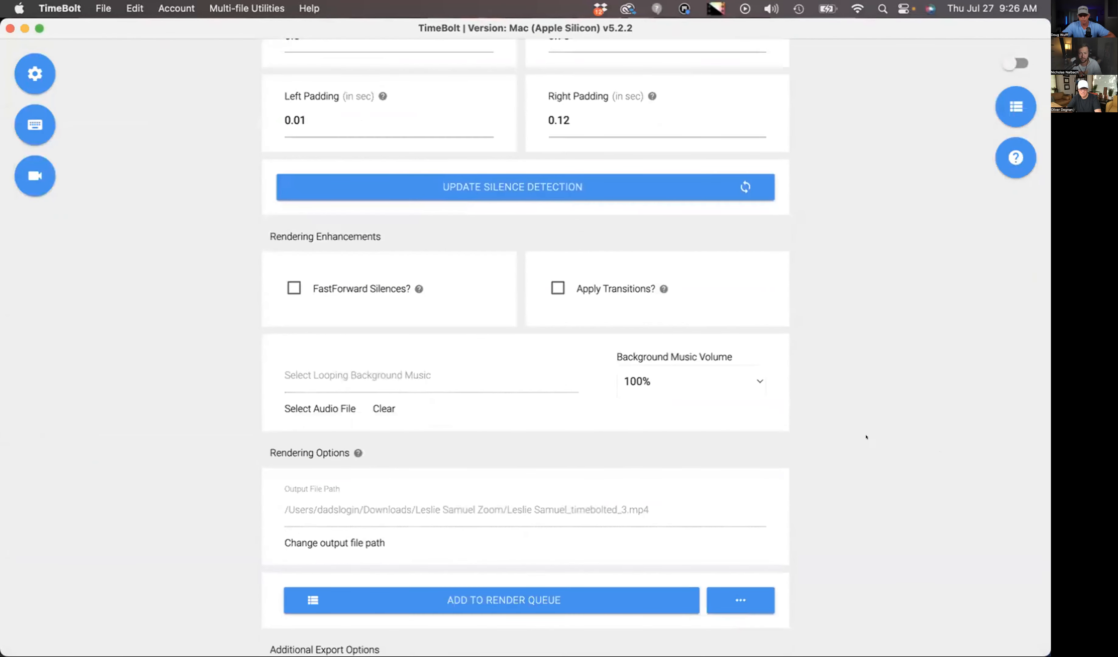
scroll(856, 426, "up", 2)
scroll(856, 426, "up", 8)
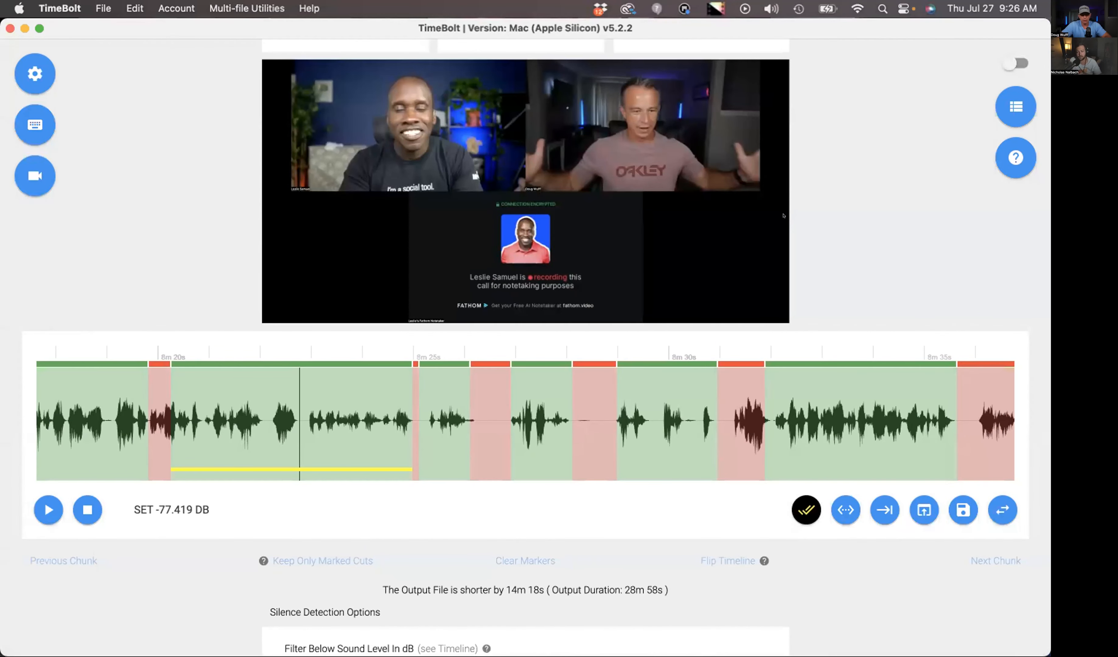
- Switch to Slack and send the message "when you coming on?" in the general channel
key("super+Tab")
type("coming on?")
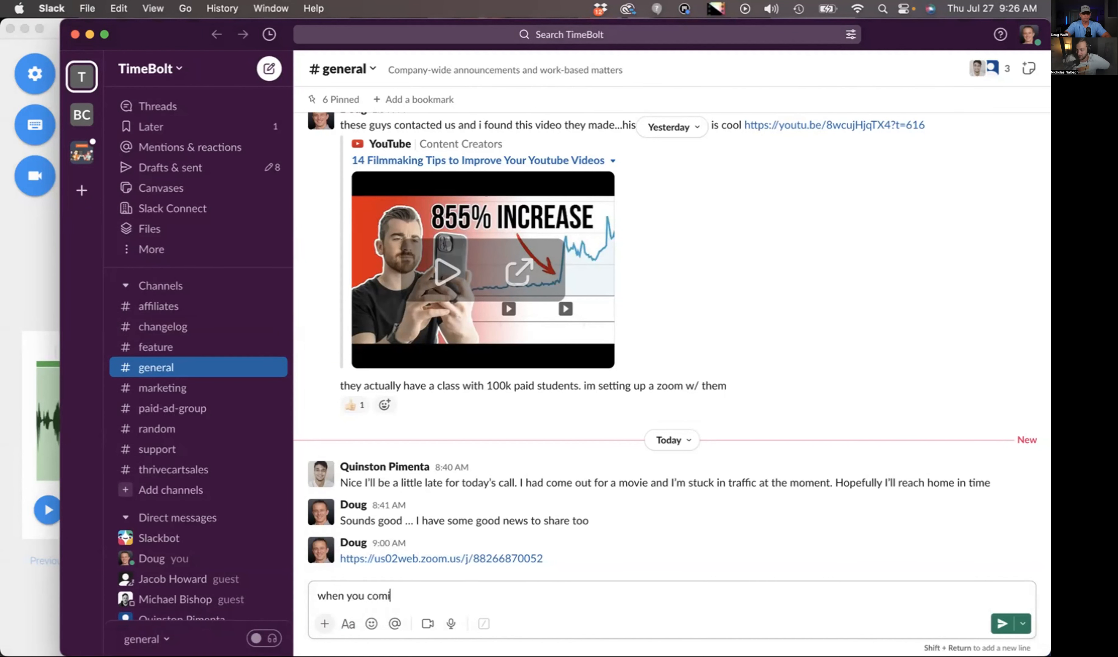
key("Return")
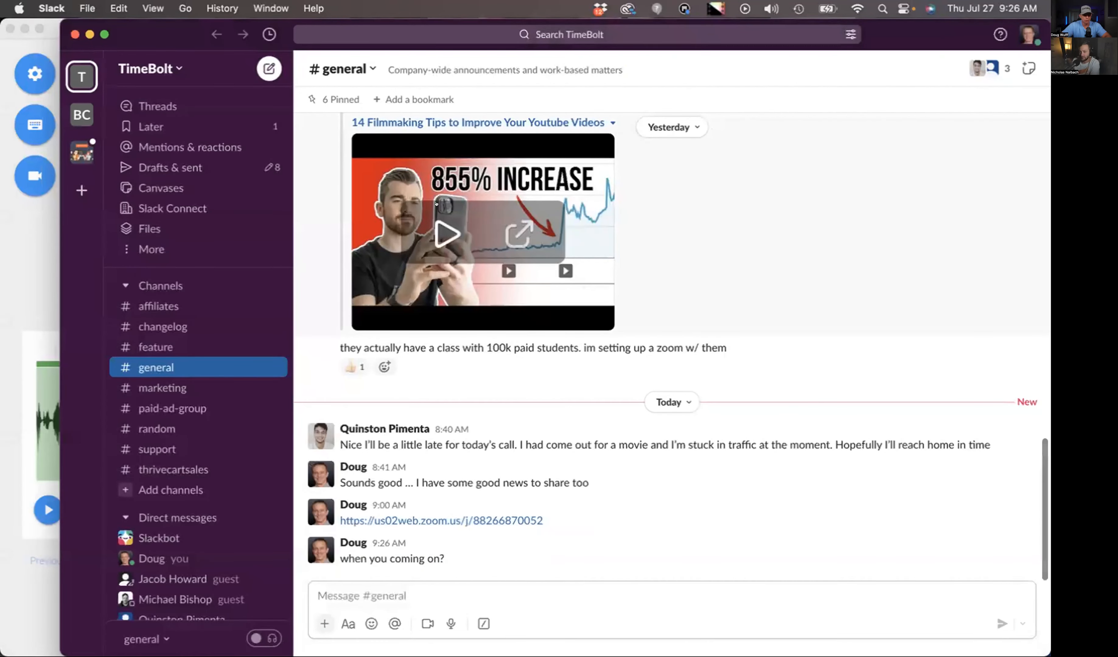
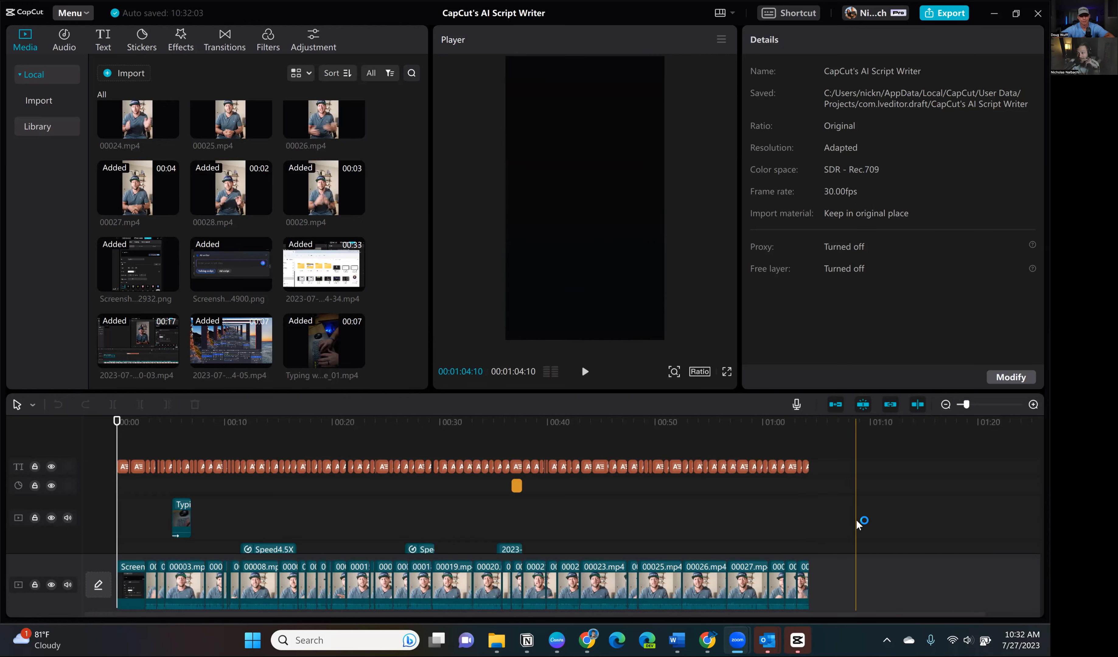
- Switch to the CapCut project, place the playhead at about 24 s, and examine the imported clips and overlay tracks
left_click(382, 502)
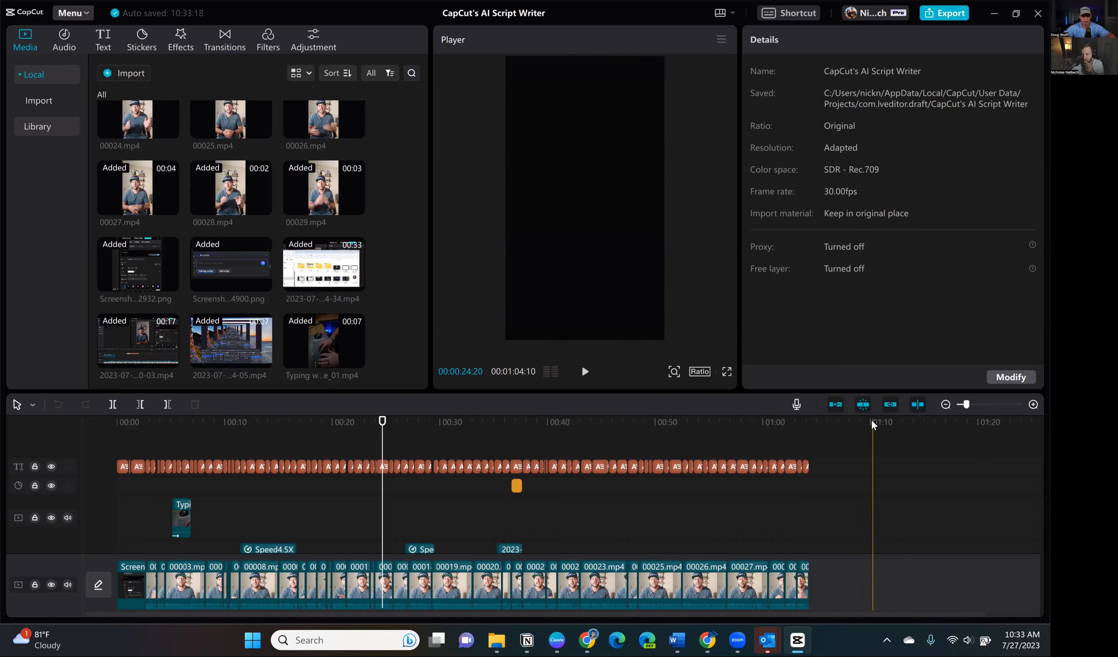
left_click_drag(384, 415, 385, 412)
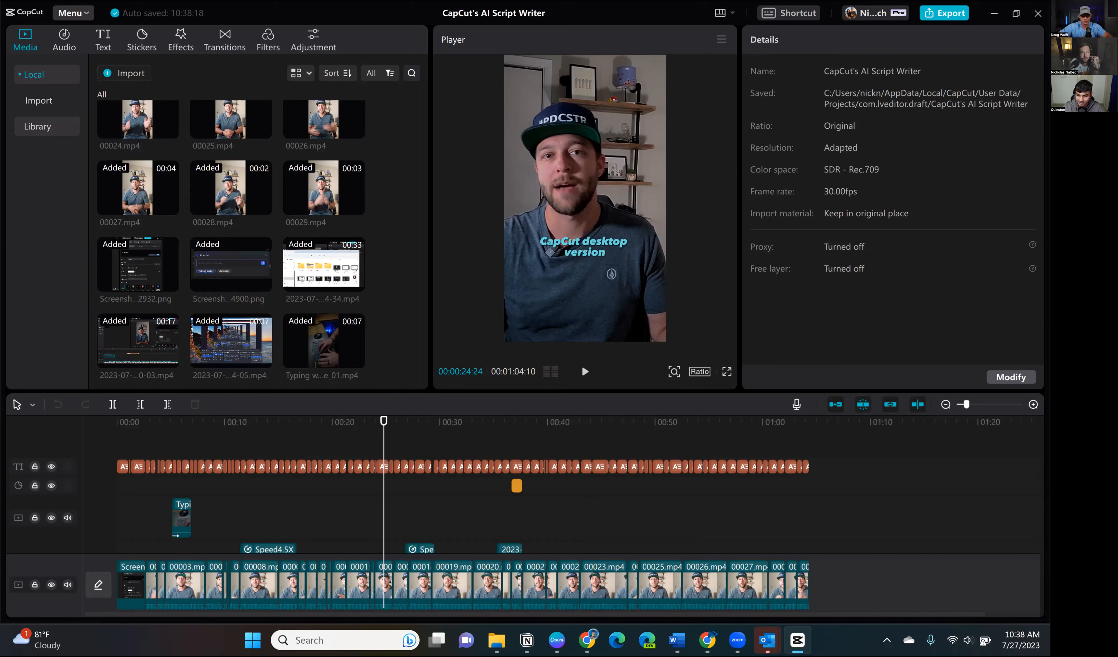
scroll(241, 227, "up", 10)
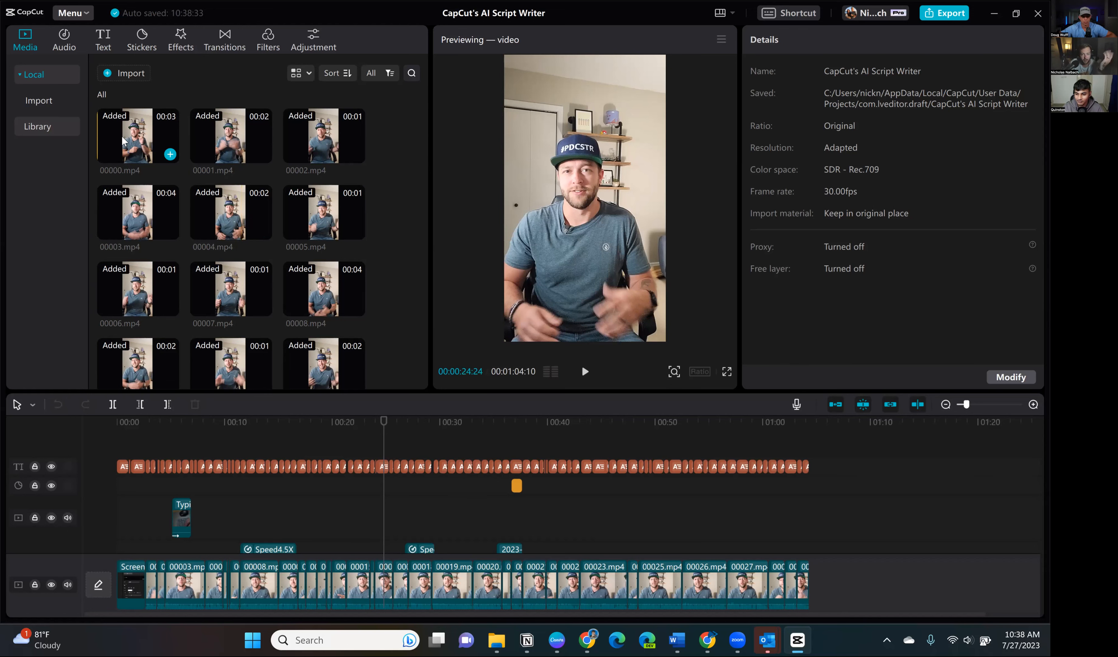
left_click(237, 523)
scroll(248, 535, "down", 2)
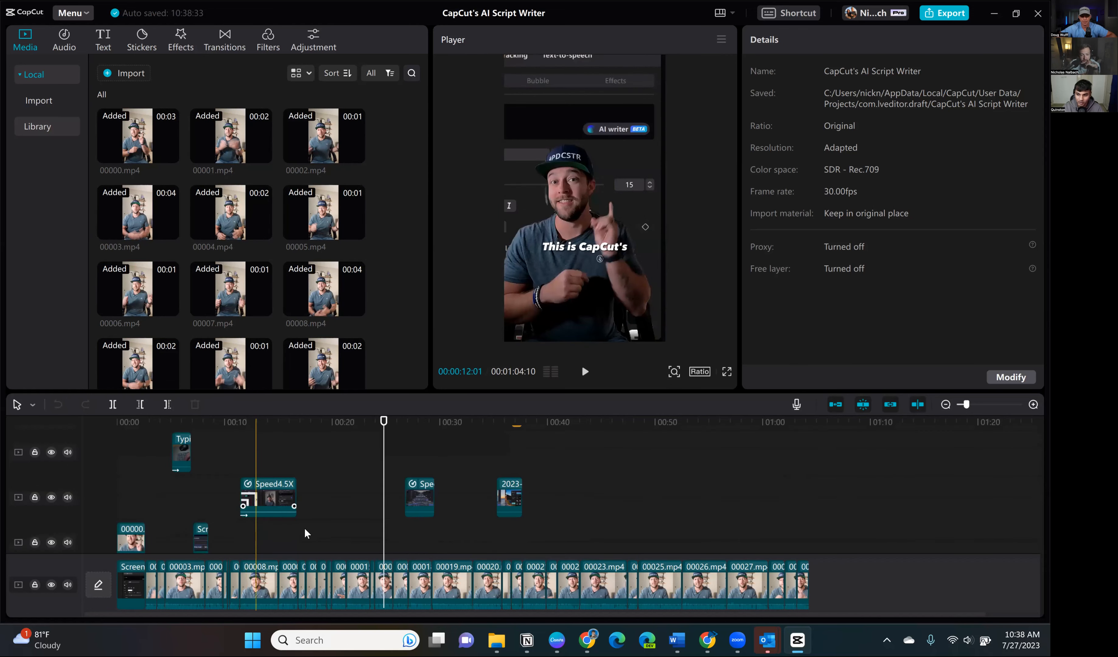
scroll(879, 523, "down", 1)
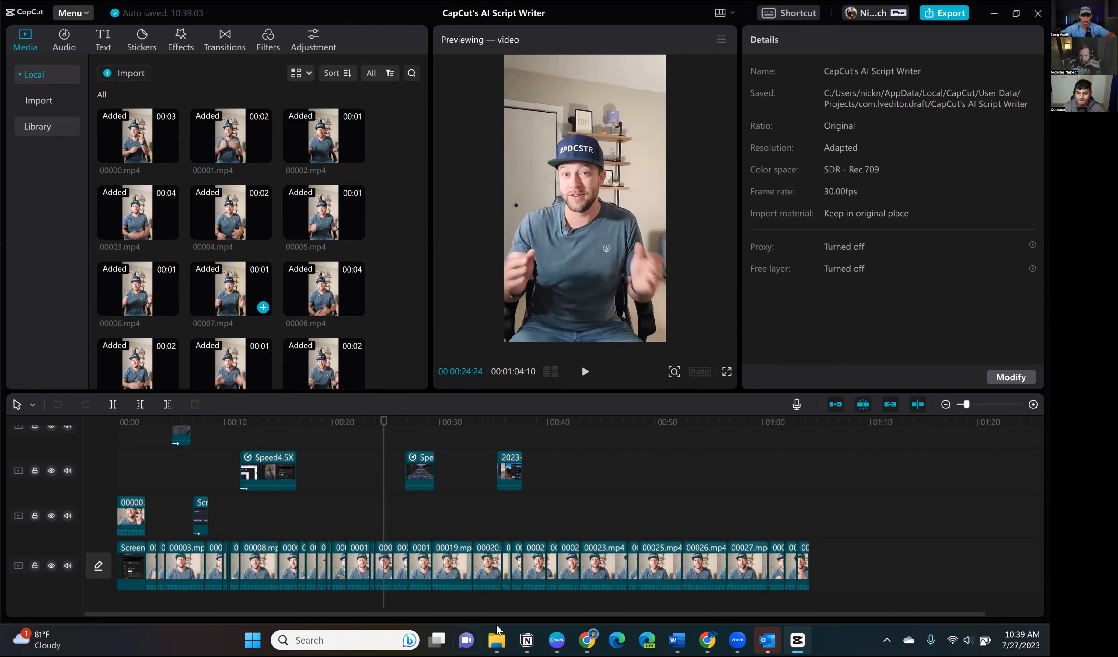
mouse_move(498, 630)
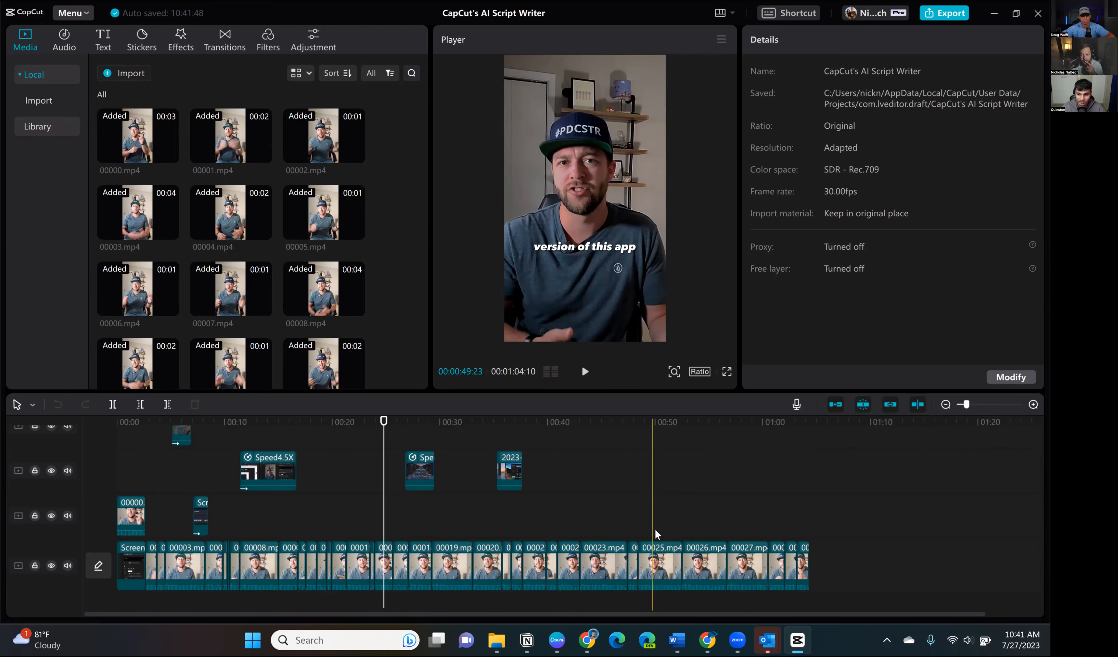
- Select the "been able to access" caption, place the playhead at about 22 s, and display the full captions list
scroll(655, 532, "up", 3)
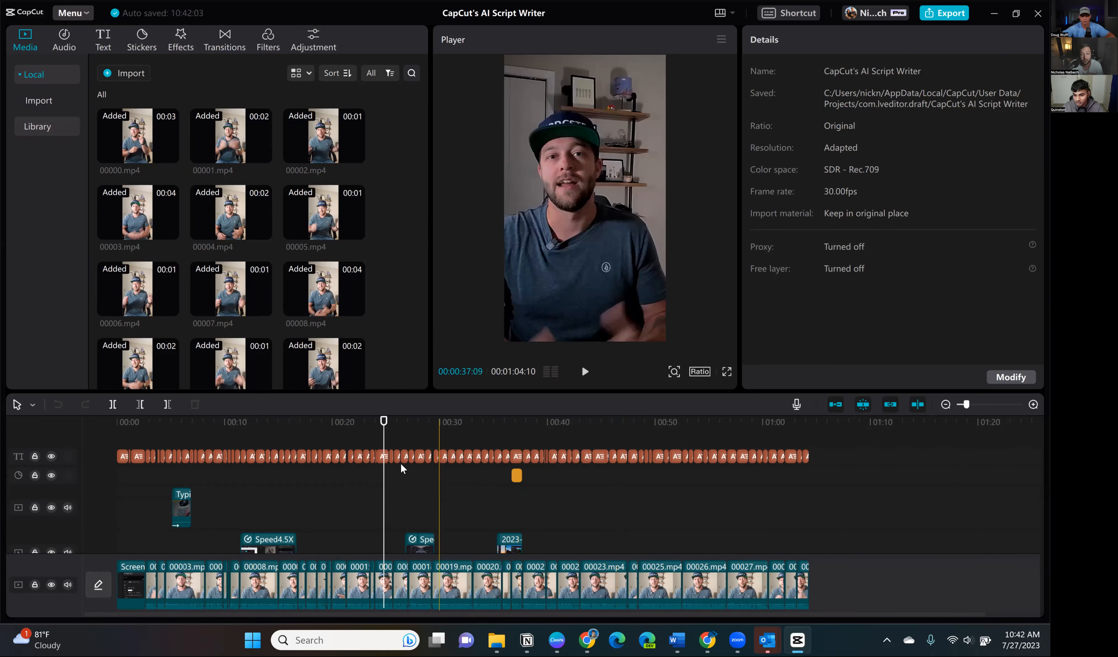
left_click(361, 457)
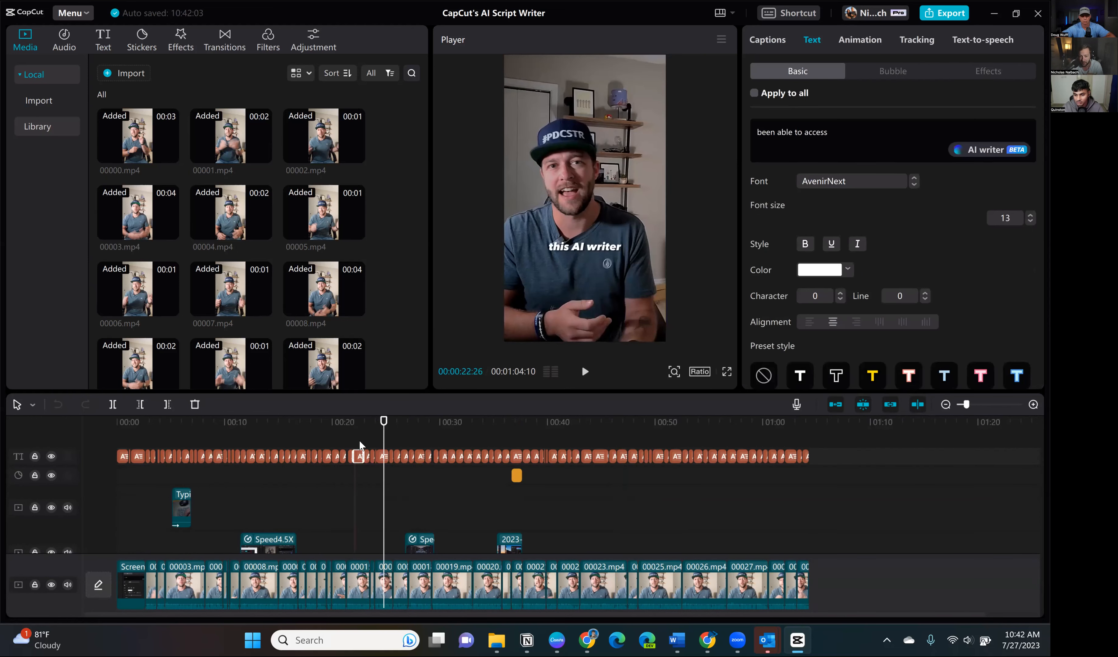
left_click(359, 422)
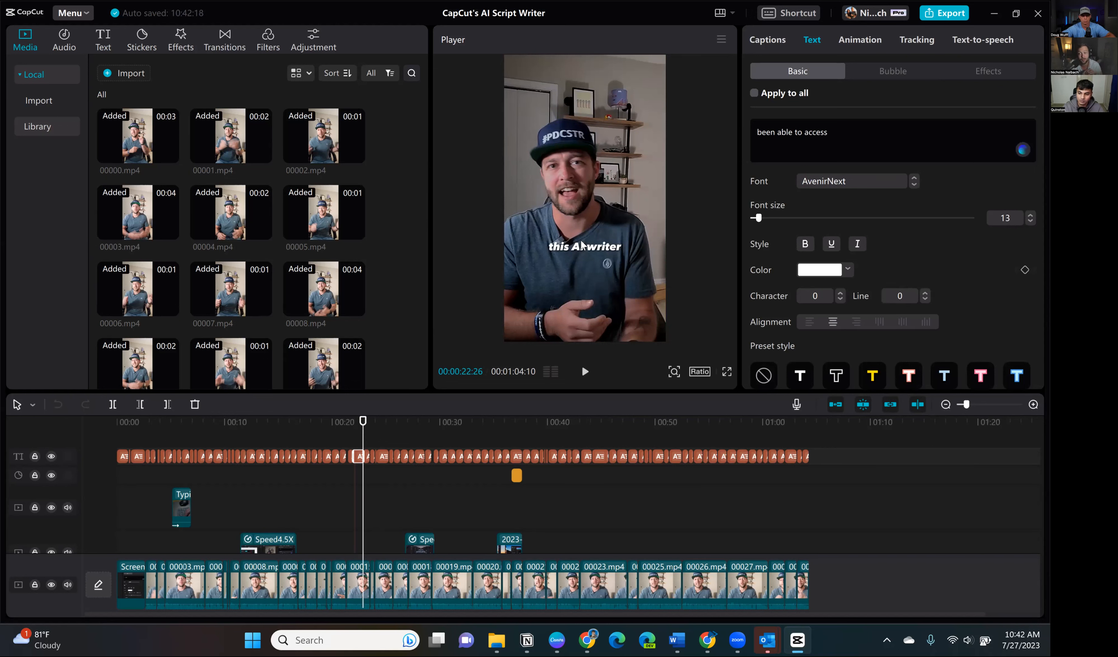
left_click(769, 41)
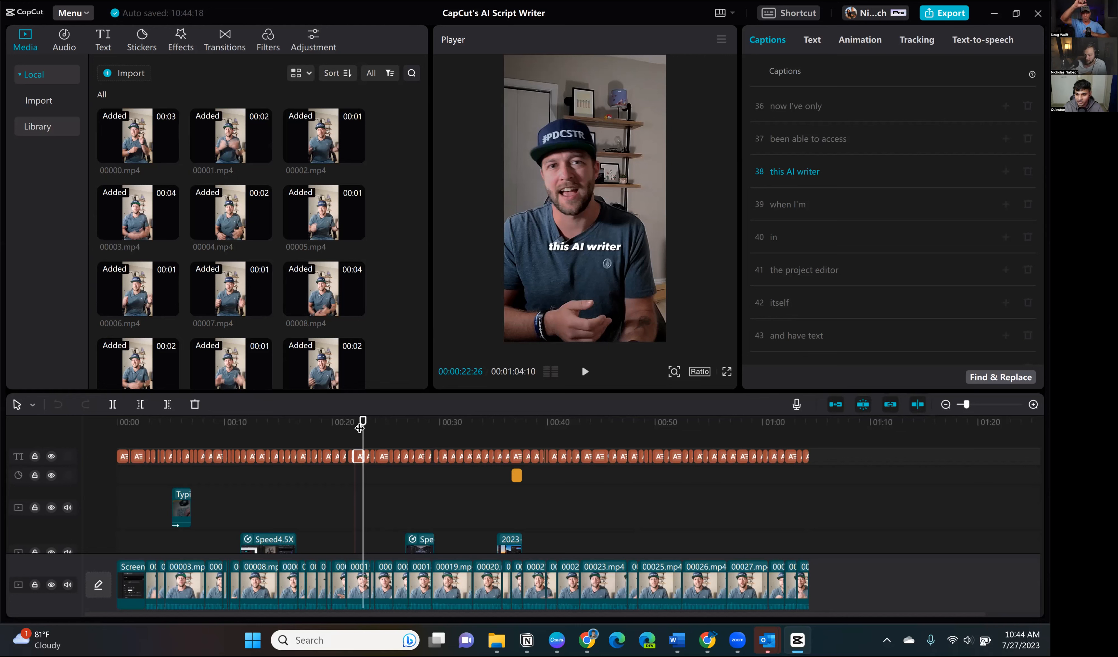
- Set the project's aspect ratio to 9:16
left_click(700, 371)
left_click(731, 423)
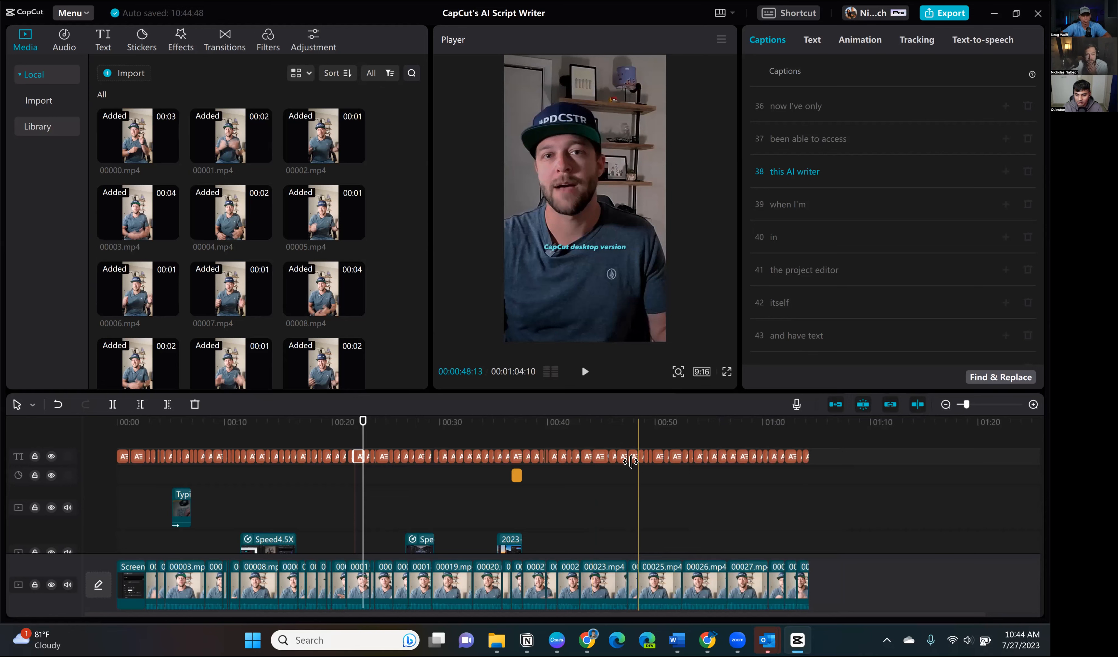
- View the speed settings and entrance animations for the 00008.mp4 clip on the main track
left_click(847, 42)
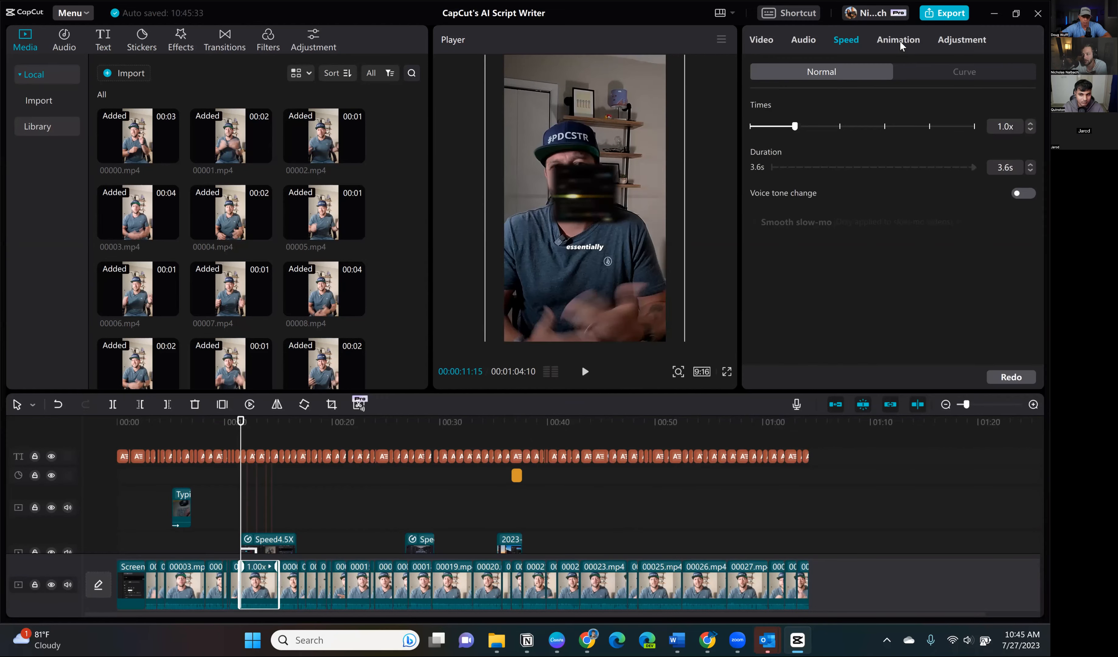
left_click(898, 45)
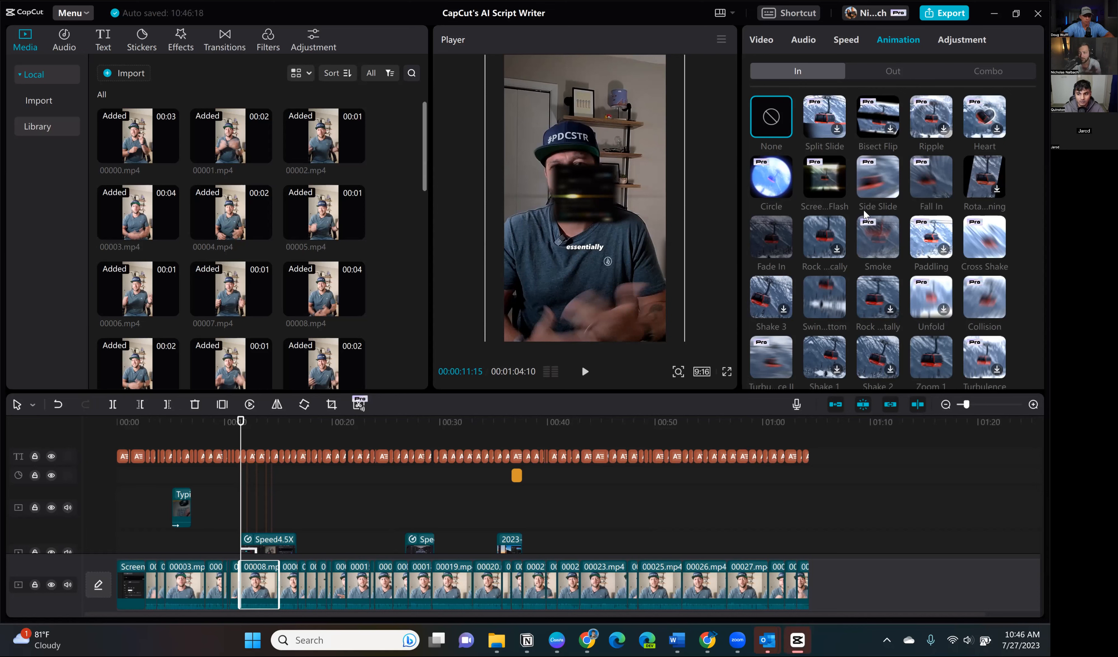
- Place the playhead at about 13 s, then view the trending transitions with the 00003.mp4 main-track clip selected
scroll(267, 465, "down", 1)
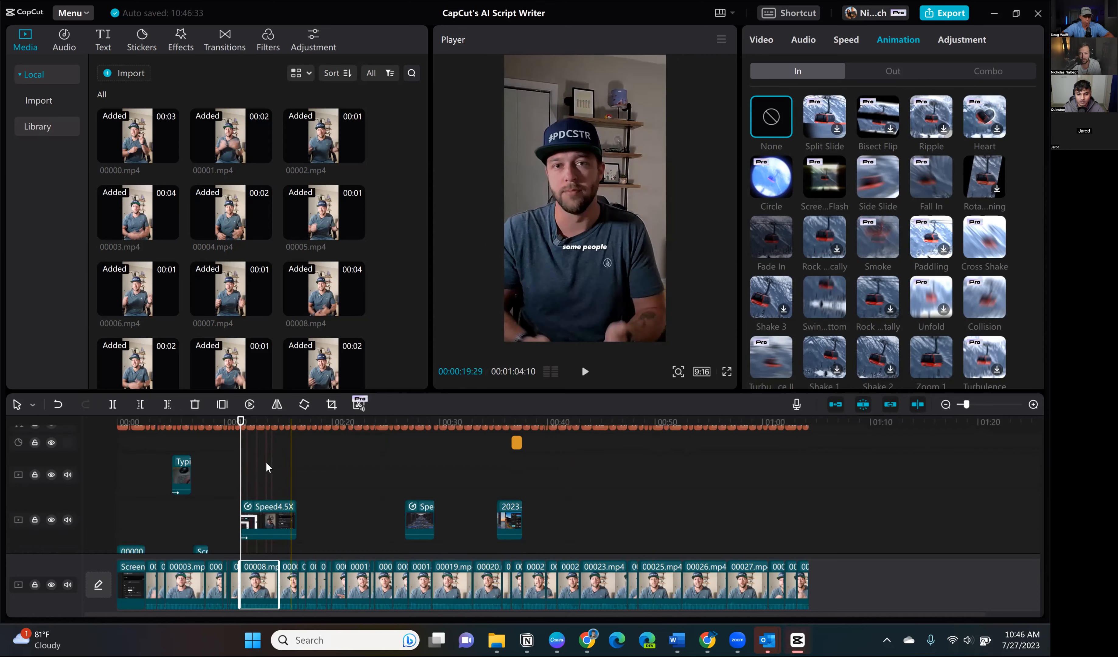
left_click(231, 446)
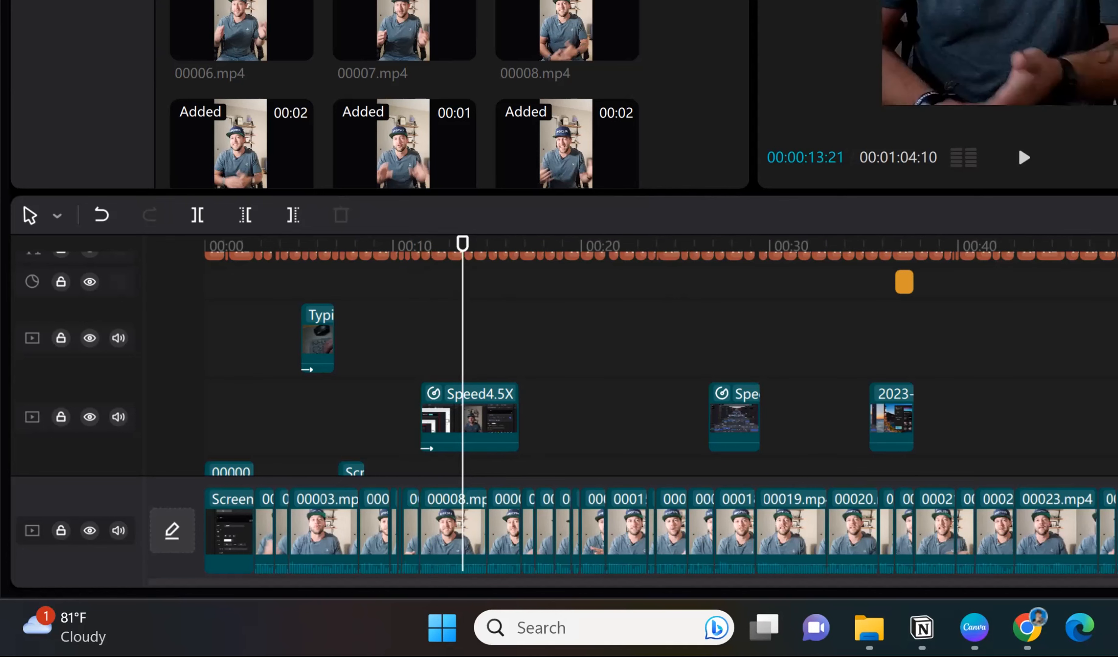
left_click(224, 41)
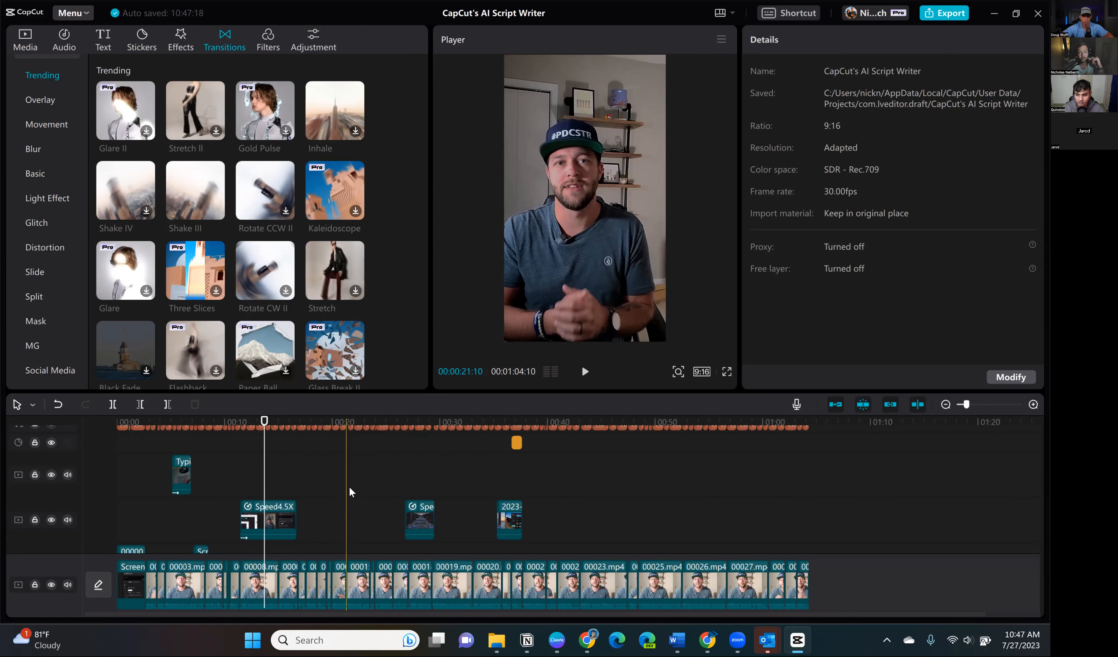
left_click(182, 572)
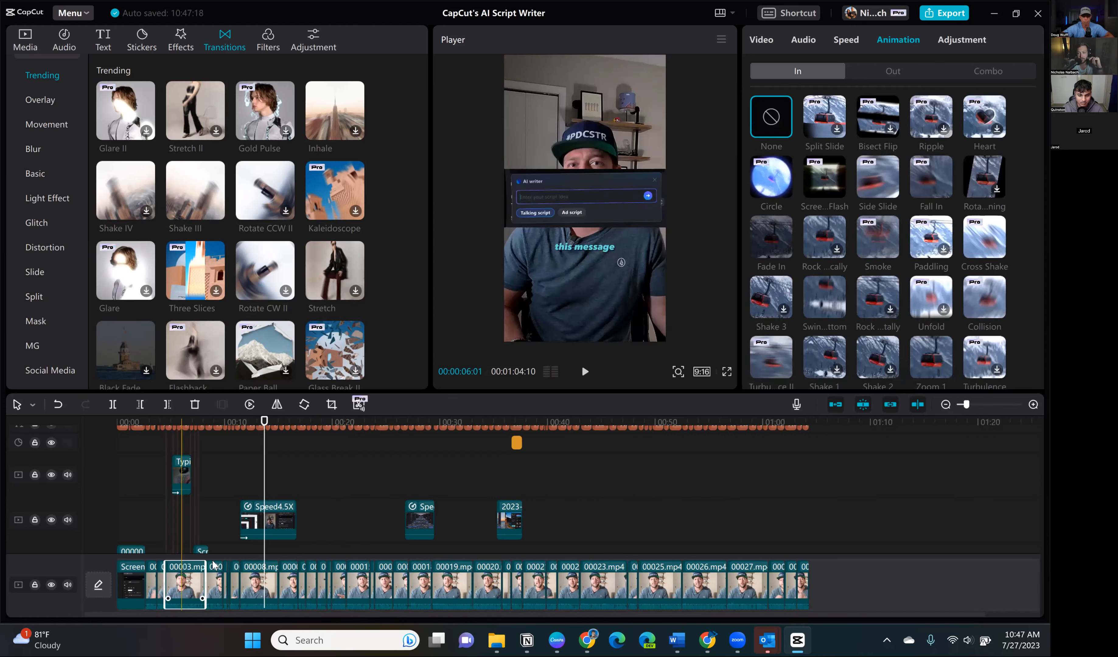
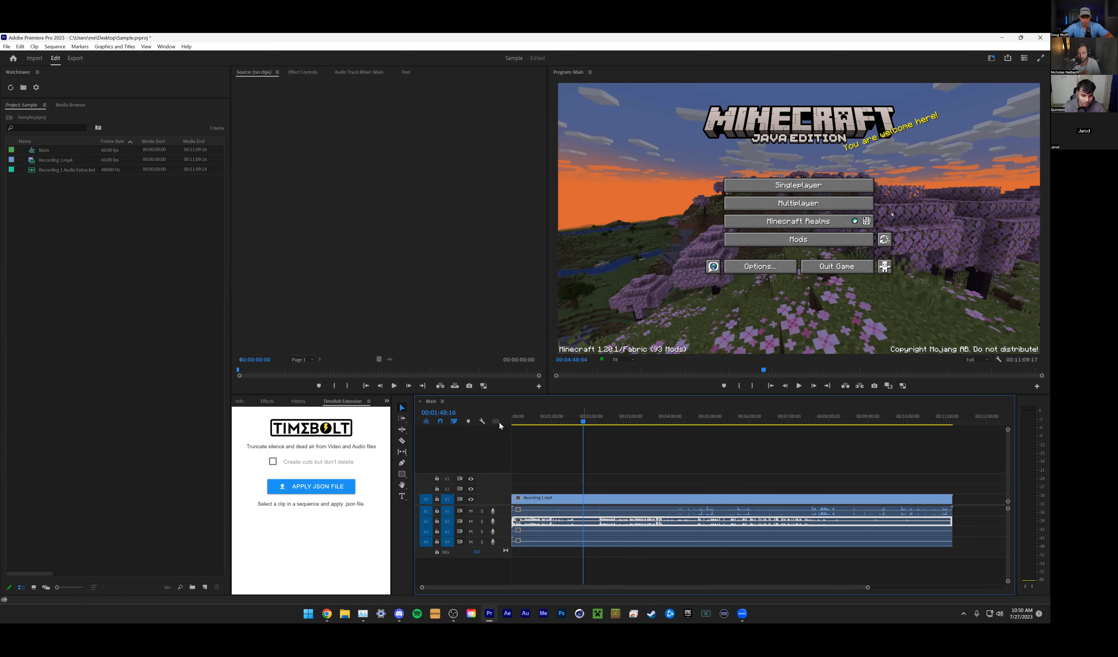
- Delete the clip audio on tracks A3 and A4 and place Recording 1 Audio Extracted over track A2 at the sequence start
left_click_drag(752, 571, 630, 542)
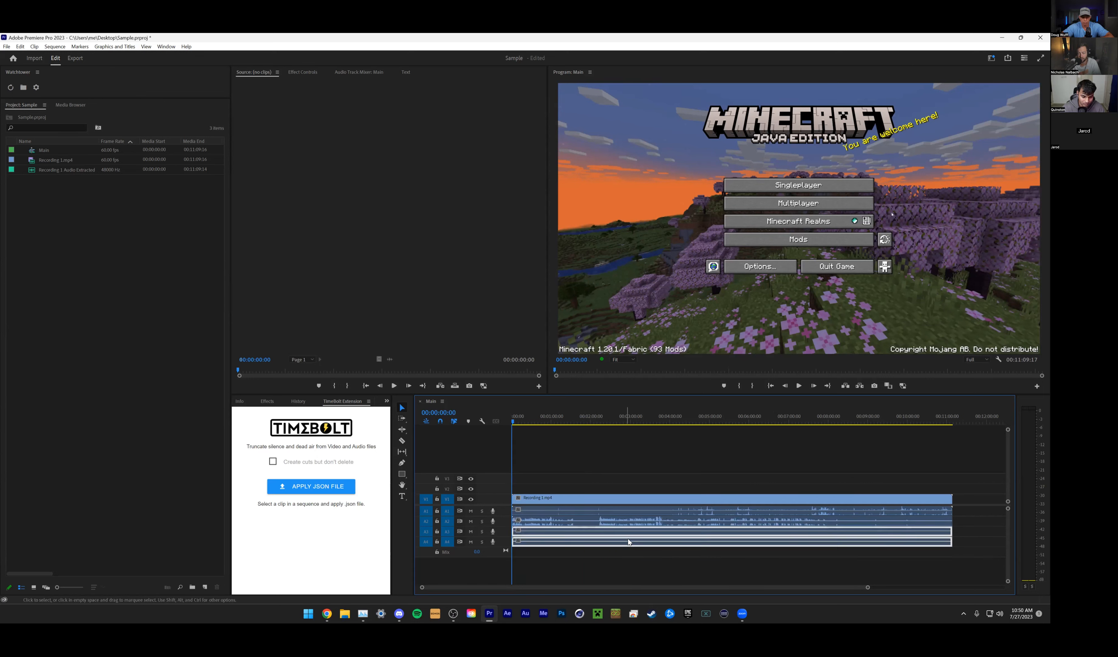
key("Delete")
left_click_drag(73, 170, 514, 523)
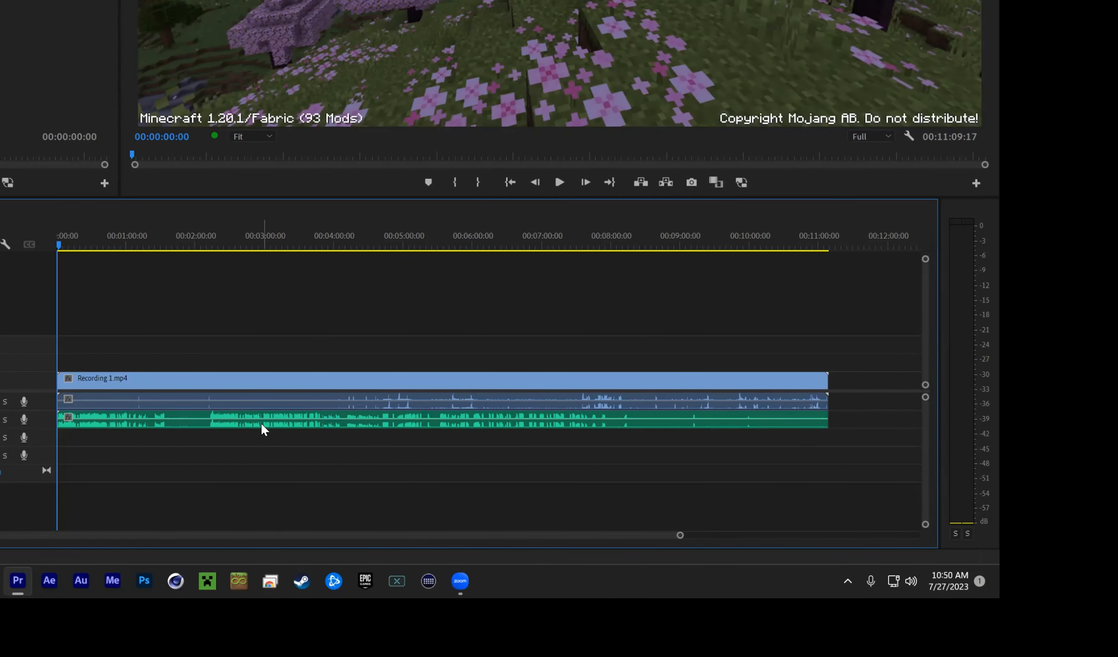
left_click(163, 385)
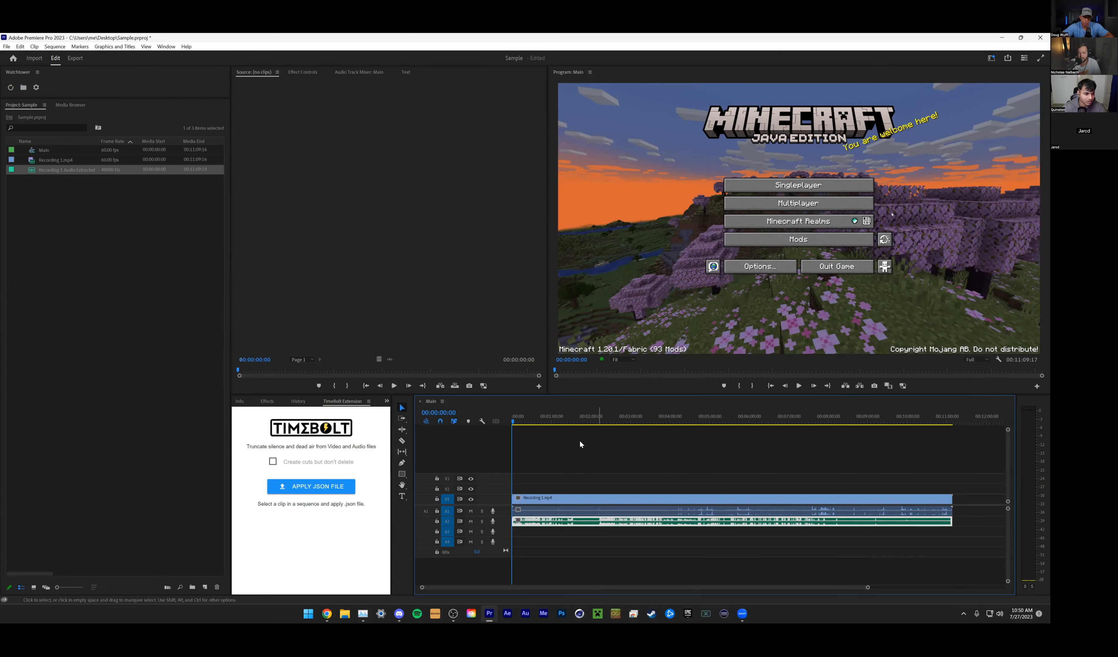
- Undo the placement of the extracted audio on track A2
right_click(68, 225)
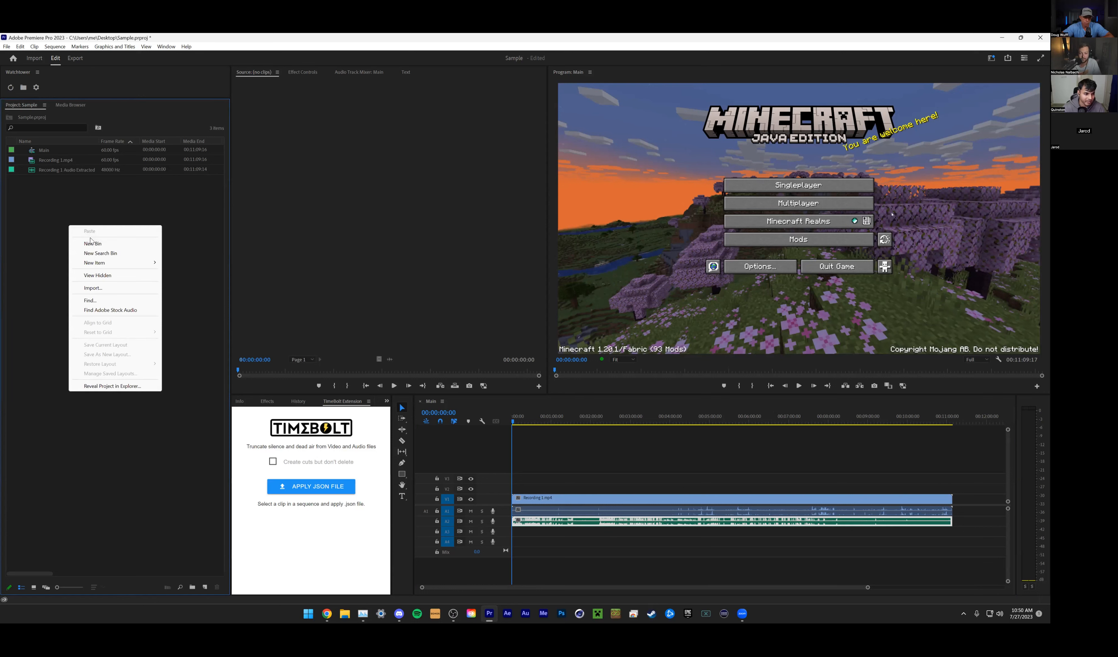
left_click(80, 219)
left_click(575, 556)
key("ctrl+z")
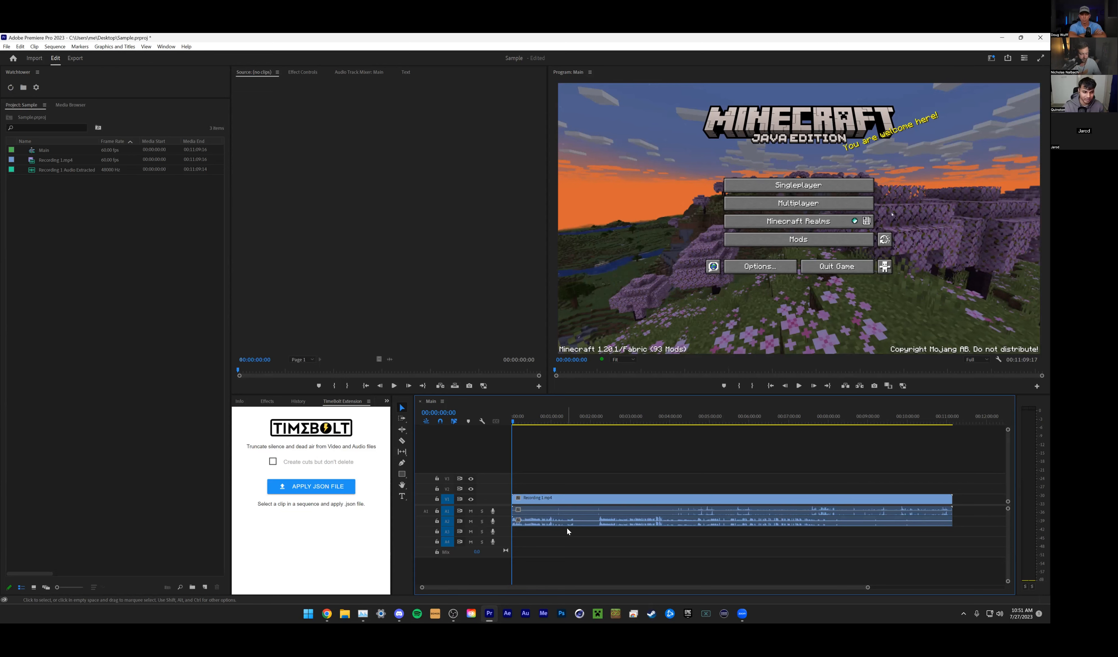
- Delete the Recording 1 clip from the Main sequence and insert a fresh copy of Recording 1.mp4 at the sequence start
left_click(566, 527)
key("Delete")
left_click_drag(56, 161, 514, 502)
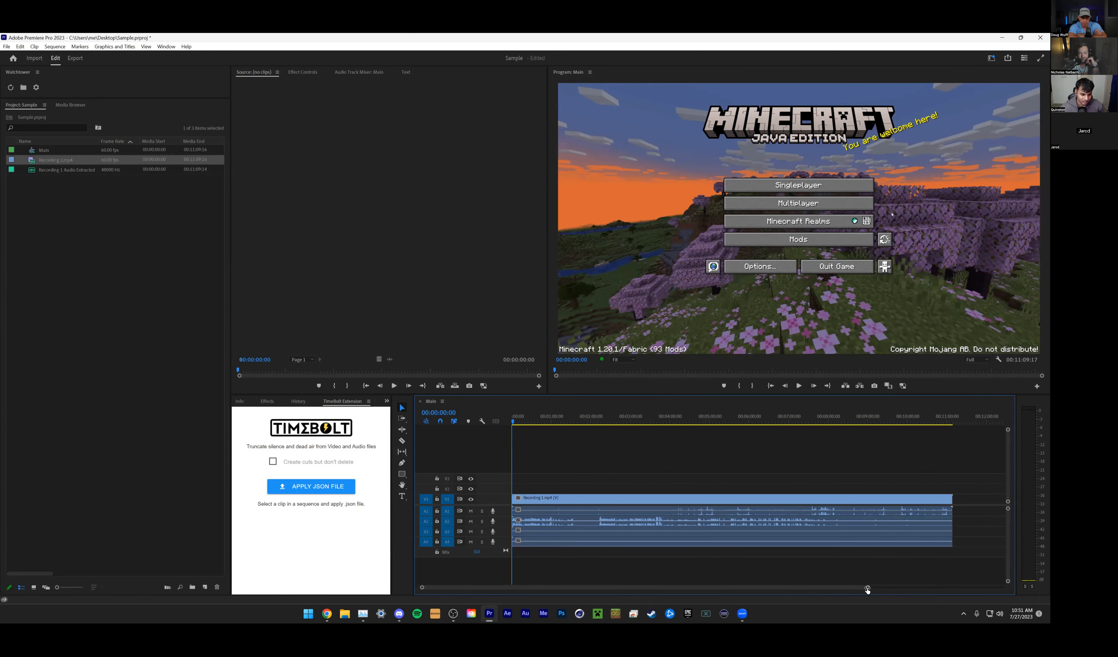
left_click_drag(867, 588, 929, 588)
- Place Recording 1 Audio Extracted on a new audio track A5, aligned with the start of the Recording 1.mp4 clip
left_click_drag(66, 170, 773, 524)
left_click_drag(850, 595, 971, 588)
left_click_drag(775, 523, 572, 563)
right_click(501, 542)
left_click(533, 458)
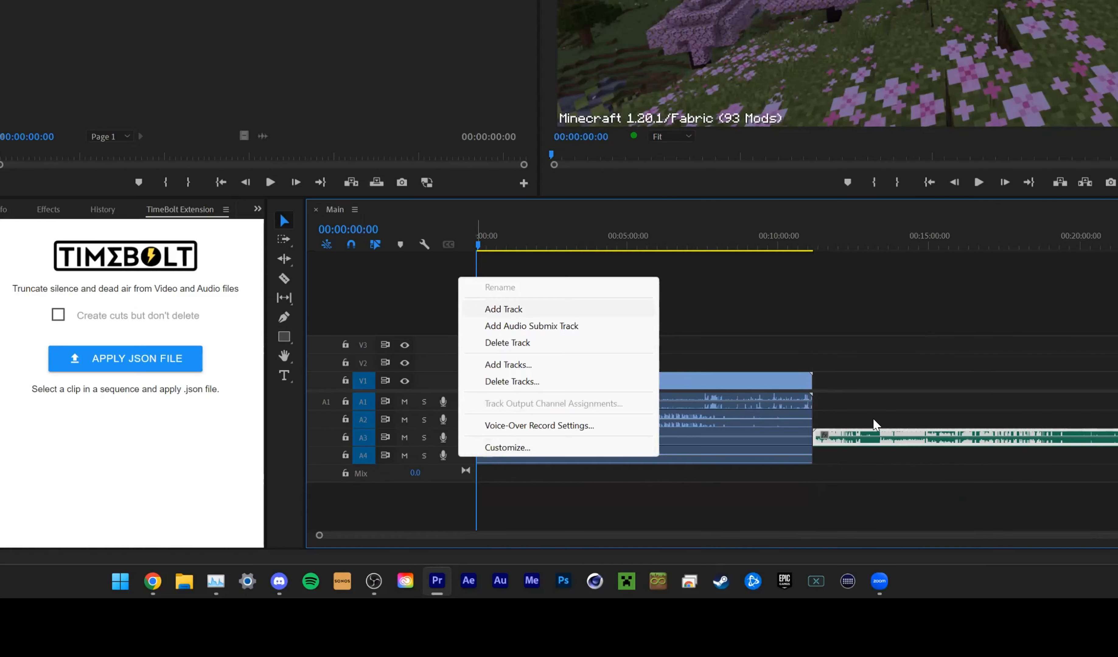
left_click_drag(739, 522, 529, 550)
left_click(833, 581)
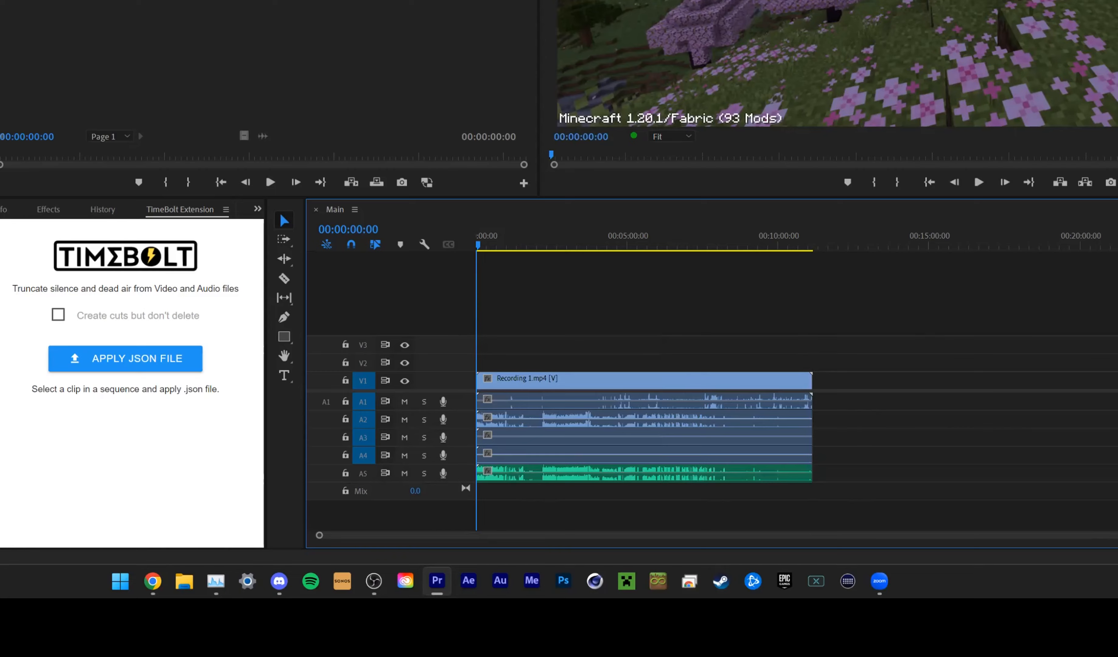
left_click(732, 521)
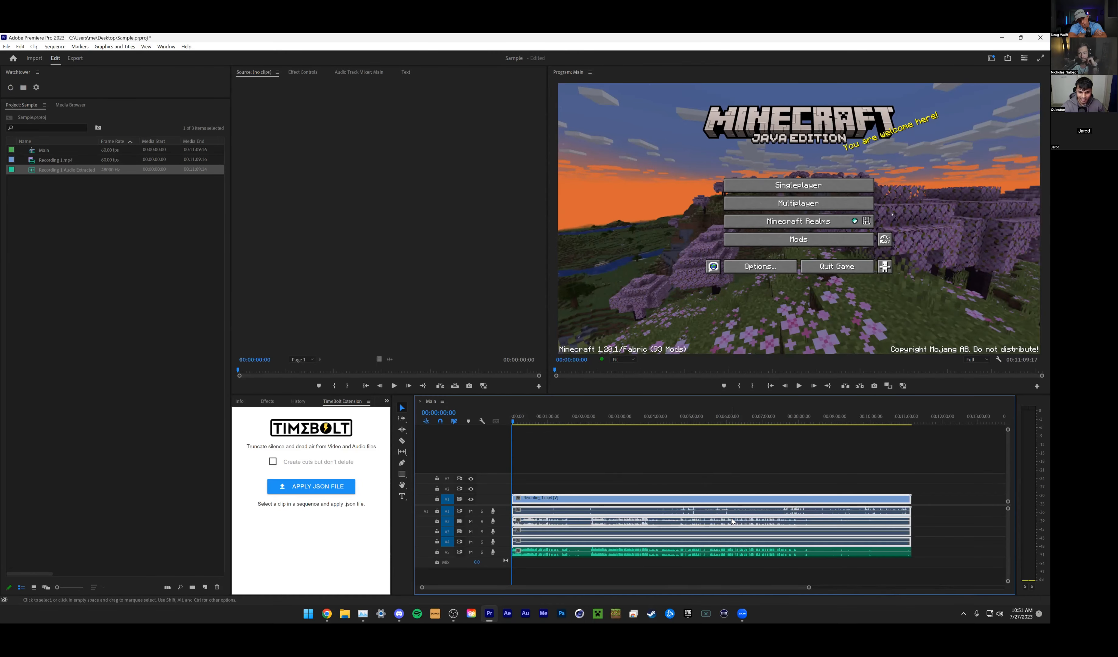
left_click(735, 562)
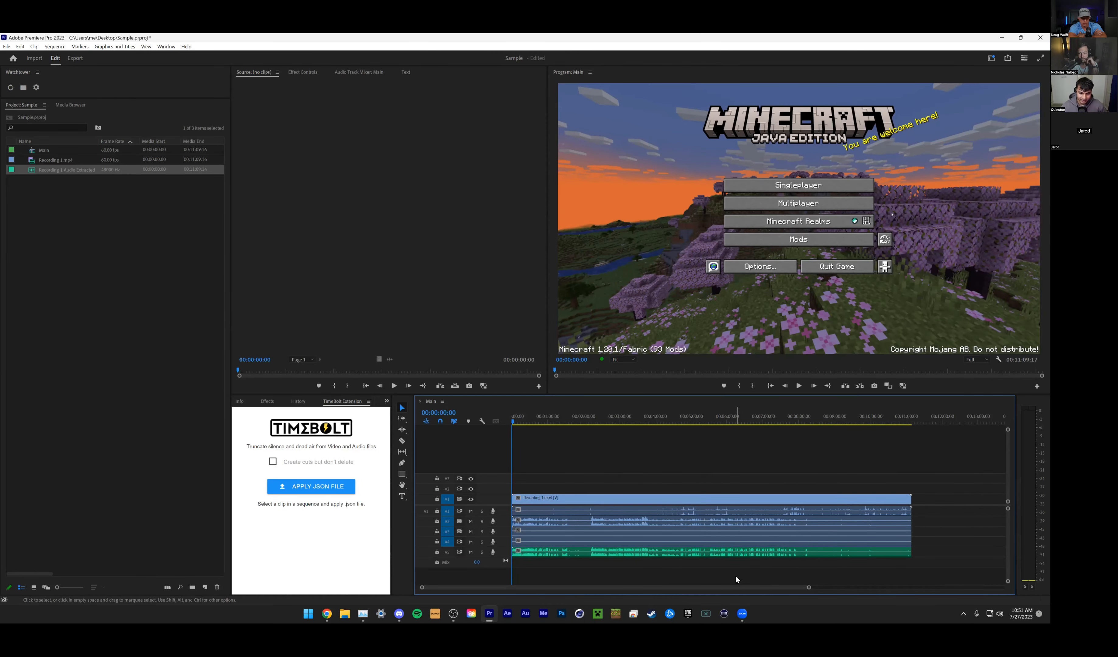
- Apply Recording 1 Audio Extracted_1.wav.json through the TimeBolt extension to the Recording 1.mp4 clip and the A5 extracted audio
left_click(323, 486)
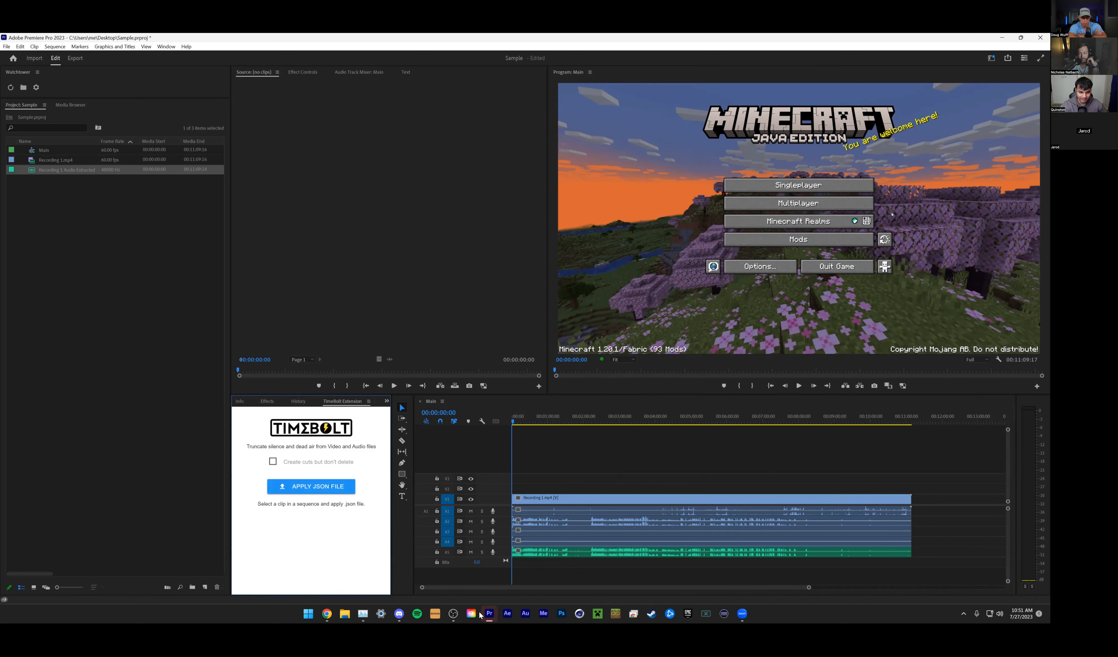
left_click(593, 497)
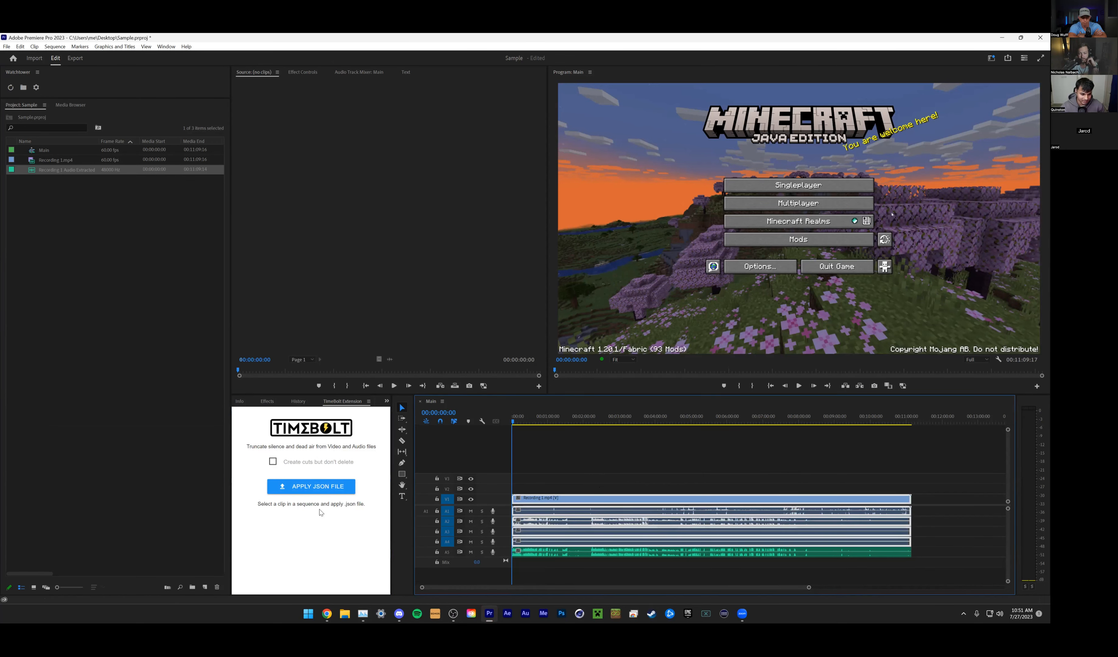
left_click(313, 488)
scroll(365, 348, "up", 6)
left_click(337, 362)
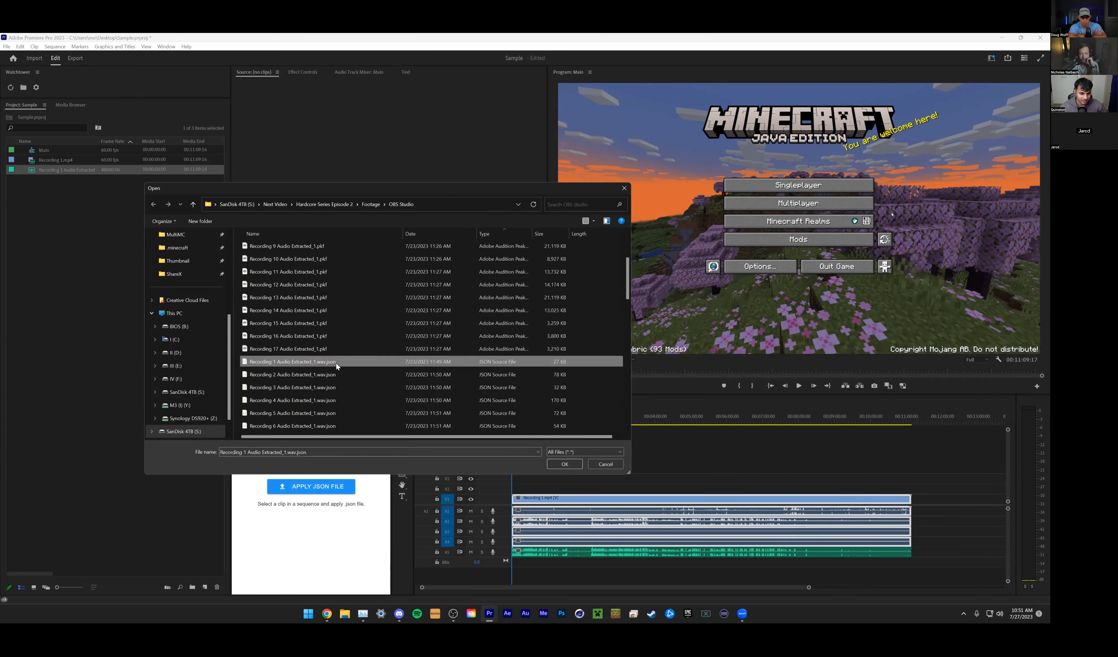
left_click(565, 464)
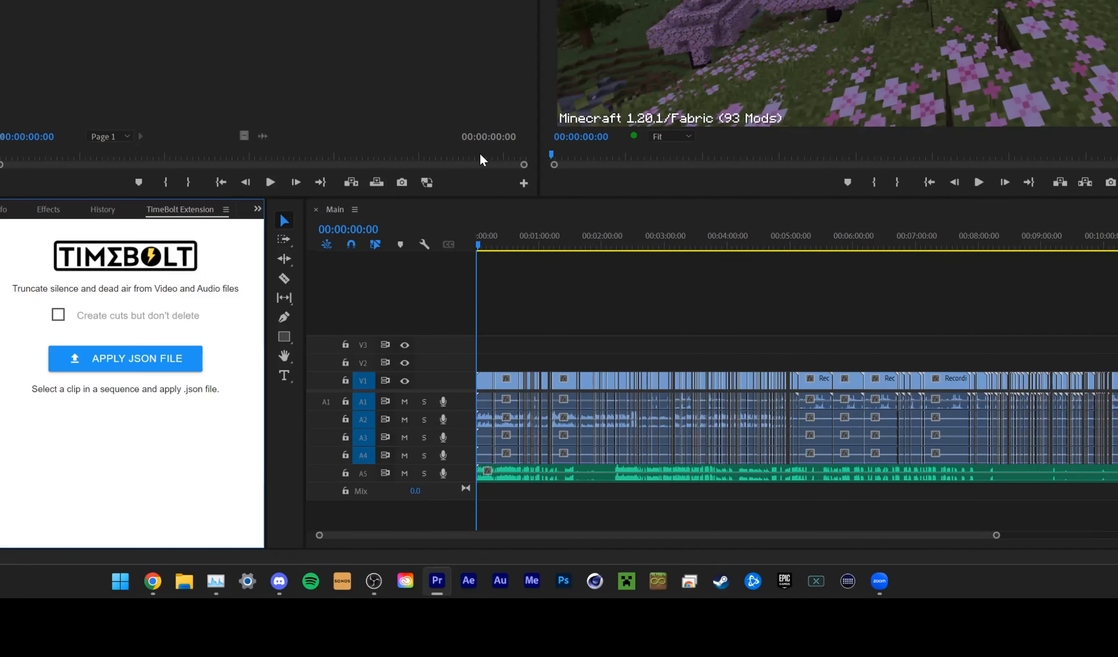
left_click(600, 474)
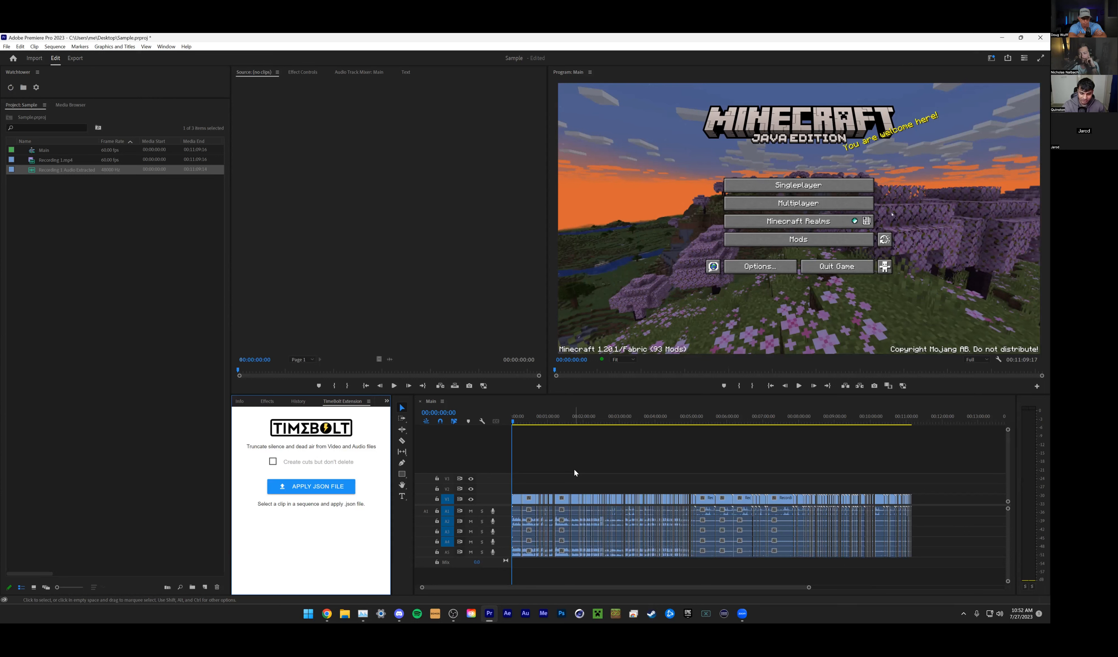
- Place the playhead at 00:05:05:51 and delete all clips beyond it across the video and audio tracks
left_click(694, 421)
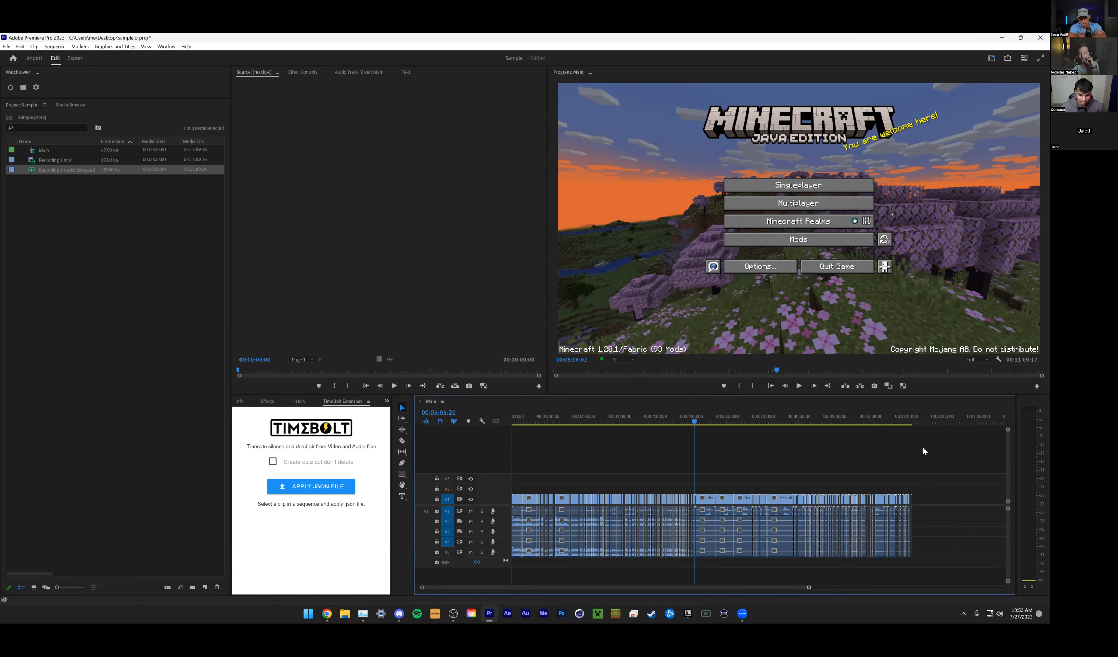
left_click(690, 421)
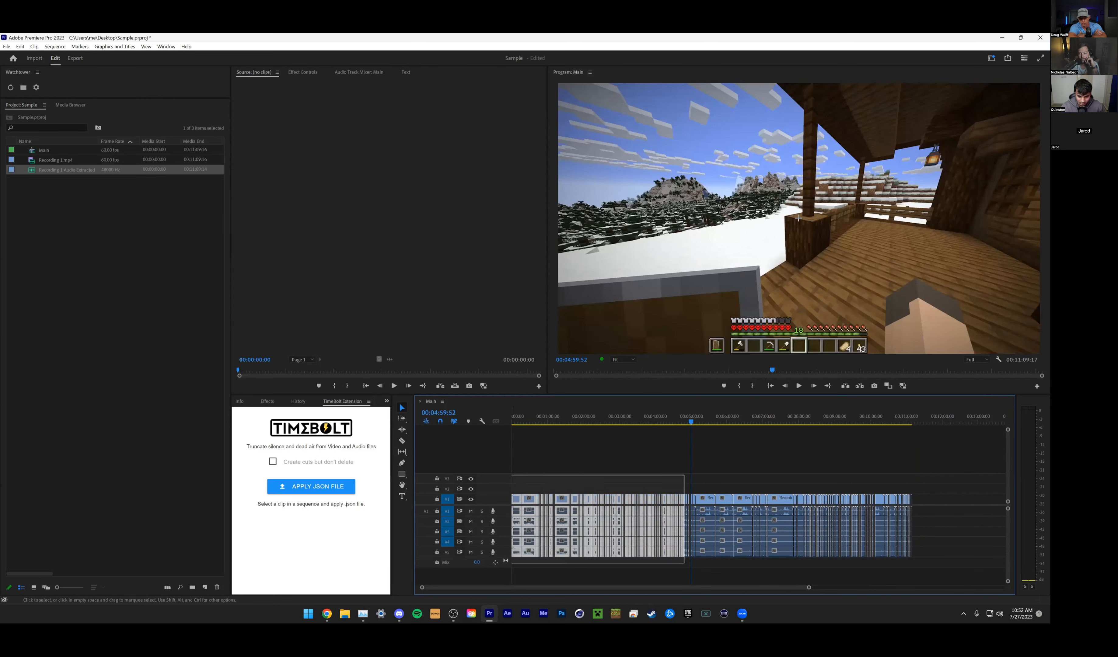
left_click_drag(809, 588, 731, 596)
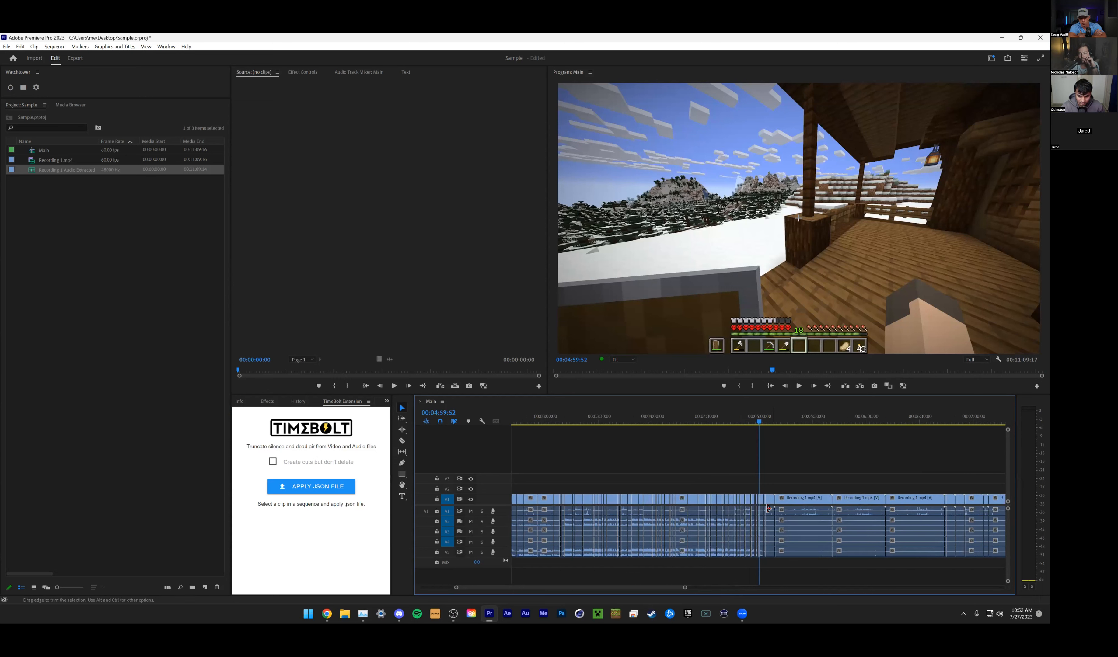
left_click(769, 422)
left_click_drag(685, 587, 776, 588)
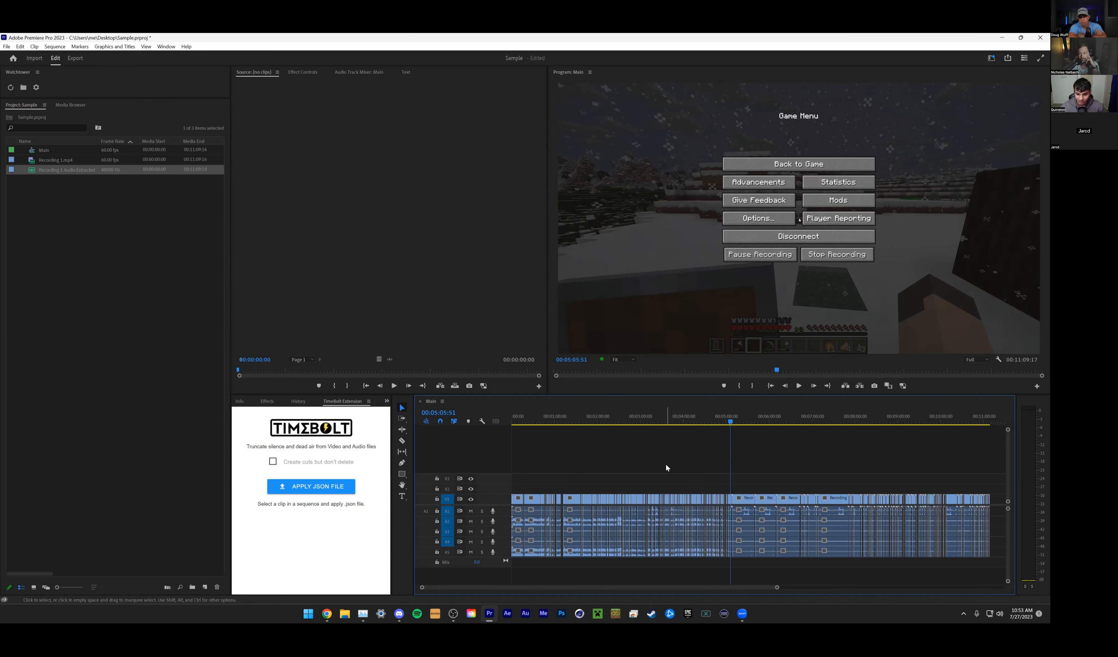
left_click_drag(734, 479, 1009, 569)
key("Delete")
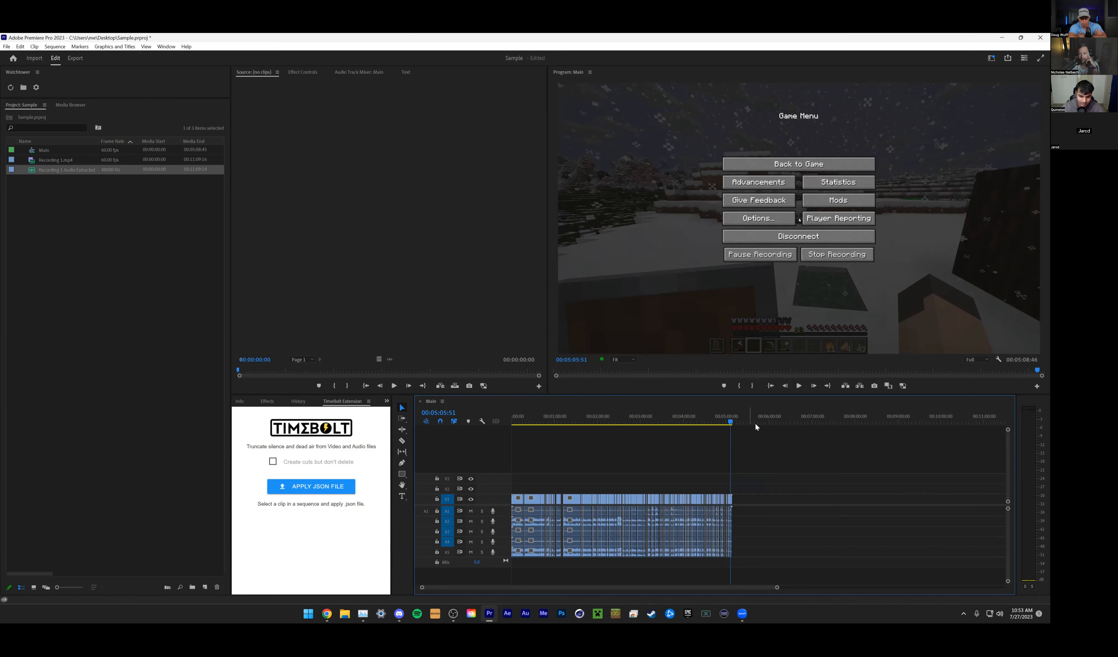
- Examine the shortened sequence's cuts, looking closely at the clips around 00:02:27
left_click(762, 417)
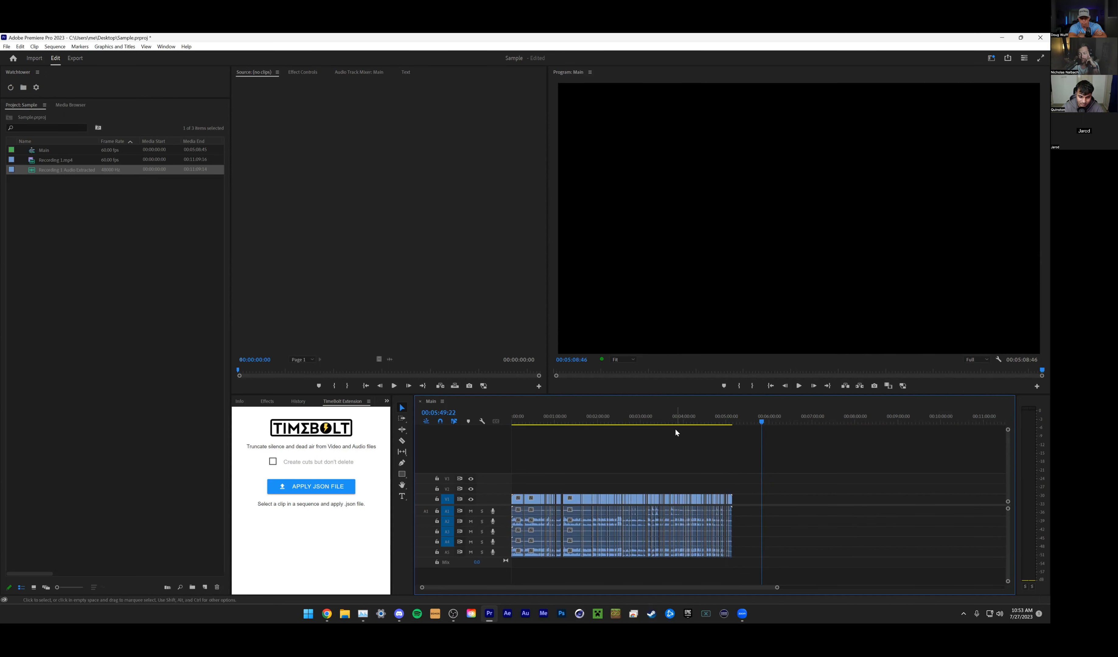
left_click_drag(544, 418, 617, 419)
key("Home")
left_click_drag(768, 528, 513, 543)
left_click(823, 495)
left_click(619, 418)
left_click_drag(776, 588, 621, 599)
- Open TimeBolt and load the recording from the OBS Studio footage folder
left_click(308, 615)
type("timeBolt")
key("Return")
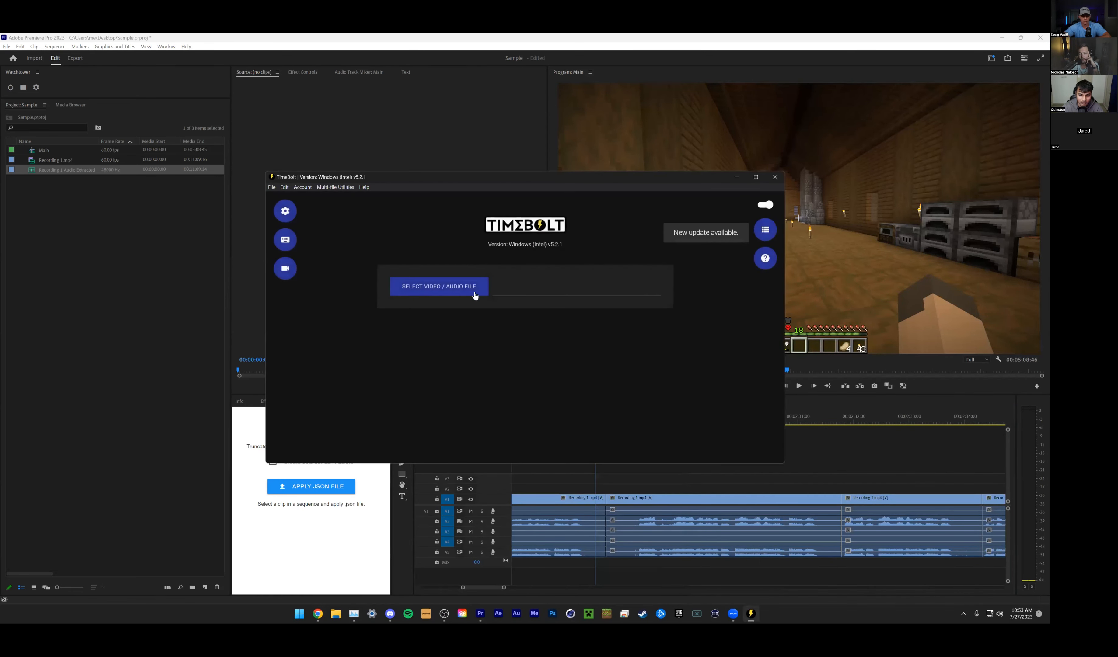
left_click(446, 292)
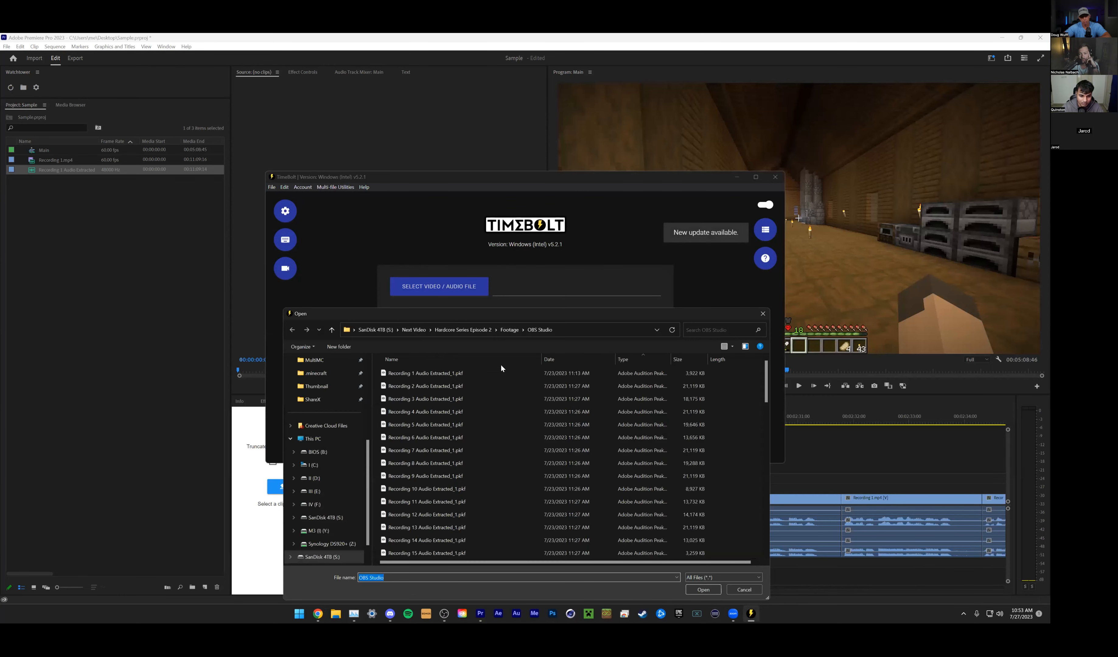
left_click(702, 541)
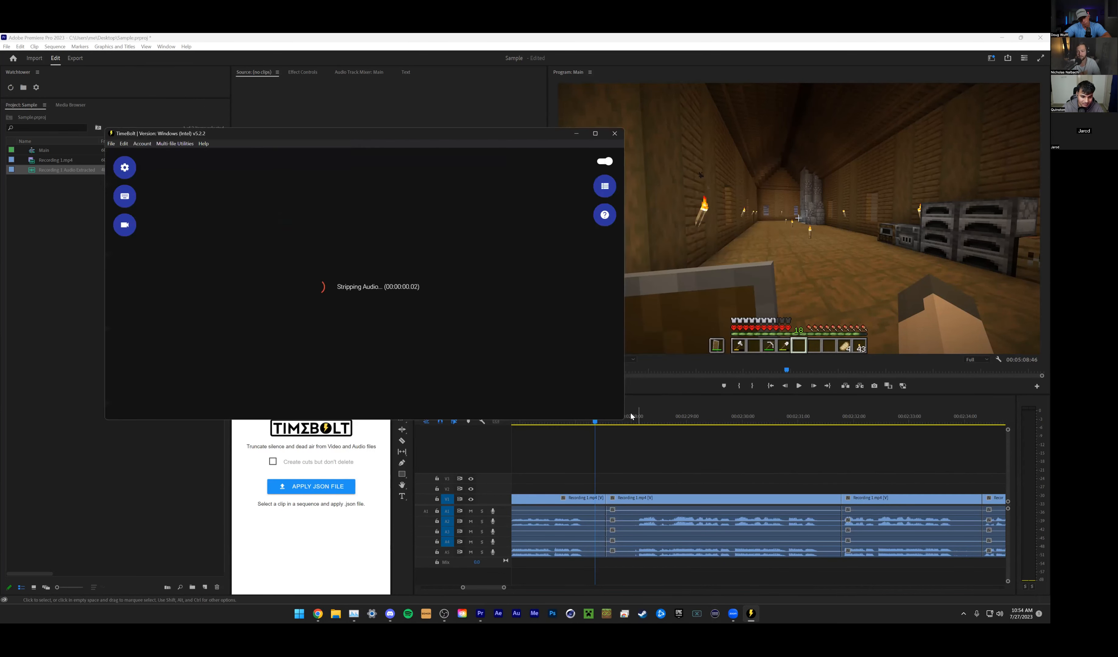
- Switch to Premiere Pro and examine the padding around the speech segment between about 00:02:27 and 00:02:31
left_click(630, 419)
left_click_drag(630, 421, 606, 423)
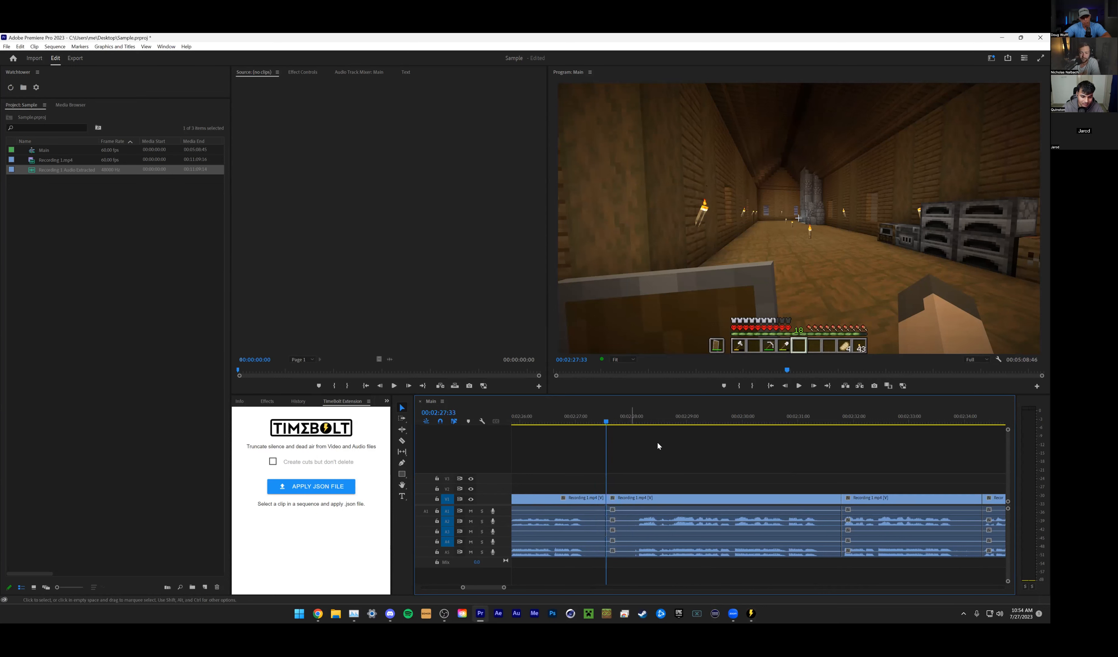
left_click(637, 421)
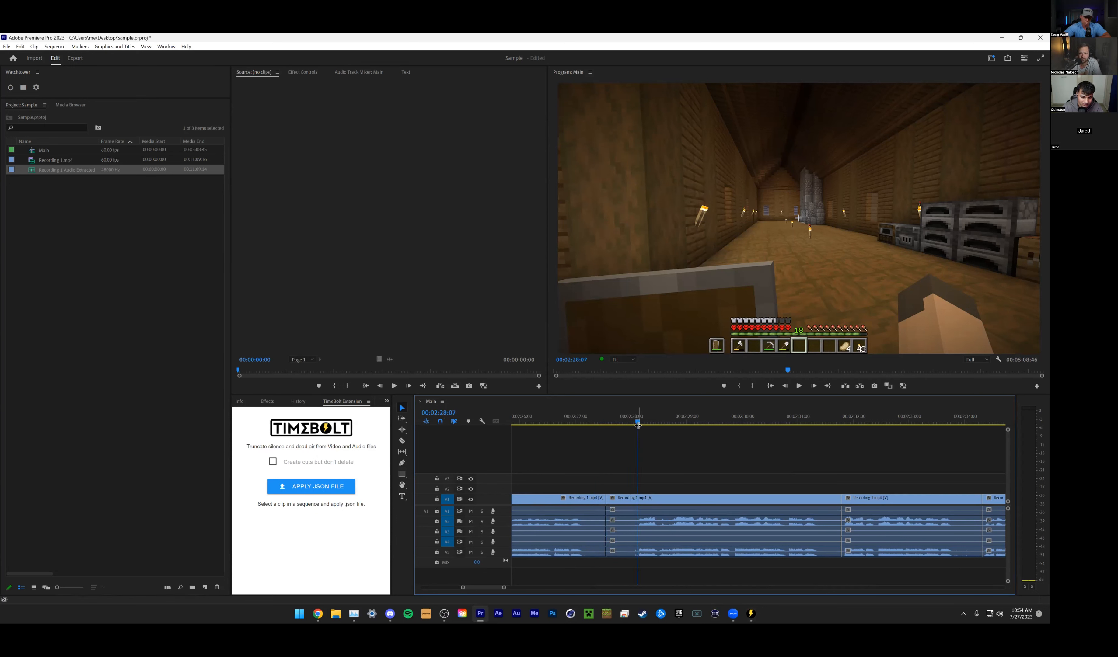
left_click_drag(812, 421, 823, 422)
- Switch to TimeBolt and set silence removal to silences longer than 0.5 seconds
left_click(751, 615)
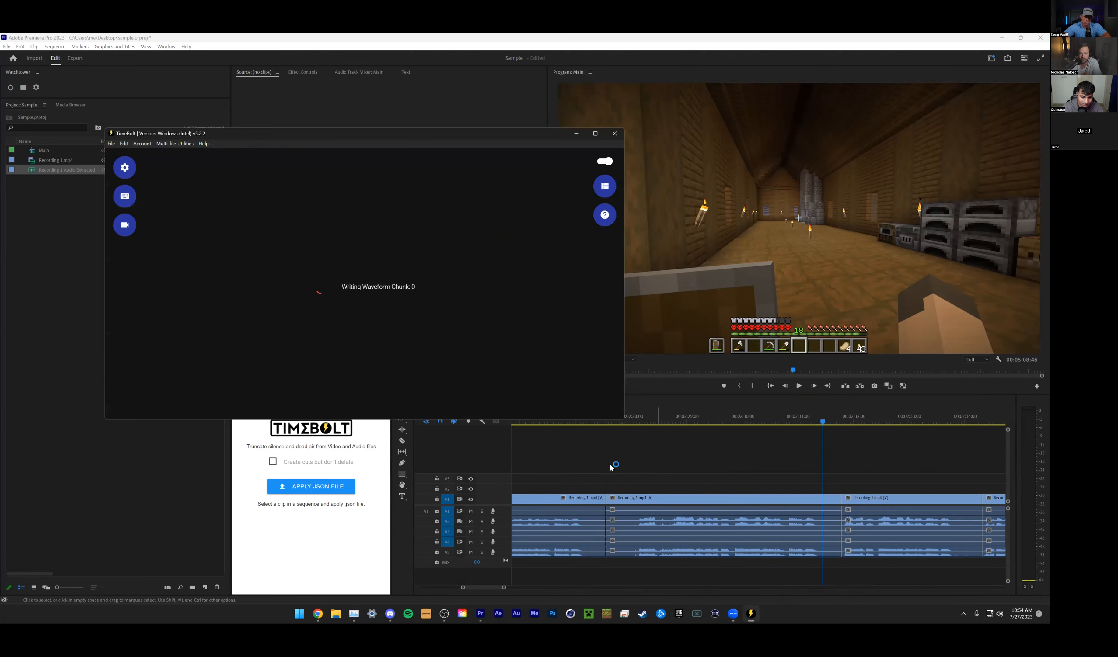
left_click_drag(436, 408, 278, 454)
left_click(500, 395)
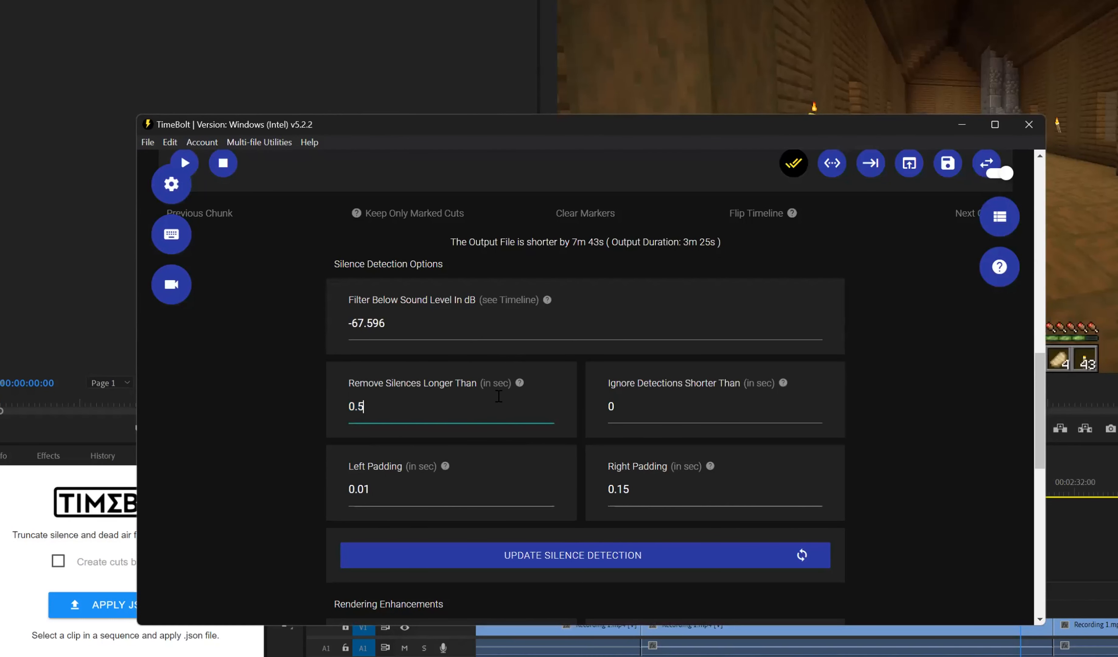
left_click_drag(420, 400, 208, 403)
left_click(885, 328)
- Check the waveform at about 5 min 45 s and set the silence filter's sound level to -61 dB
left_click_drag(603, 127, 607, 143)
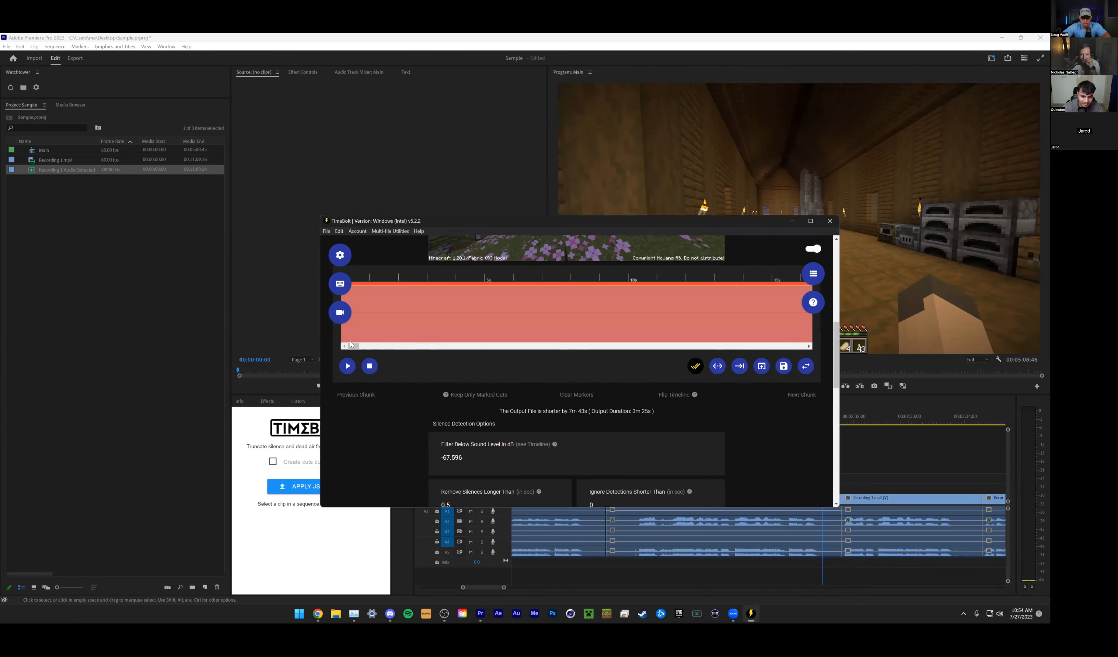
left_click_drag(355, 346, 606, 388)
scroll(700, 431, "up", 8)
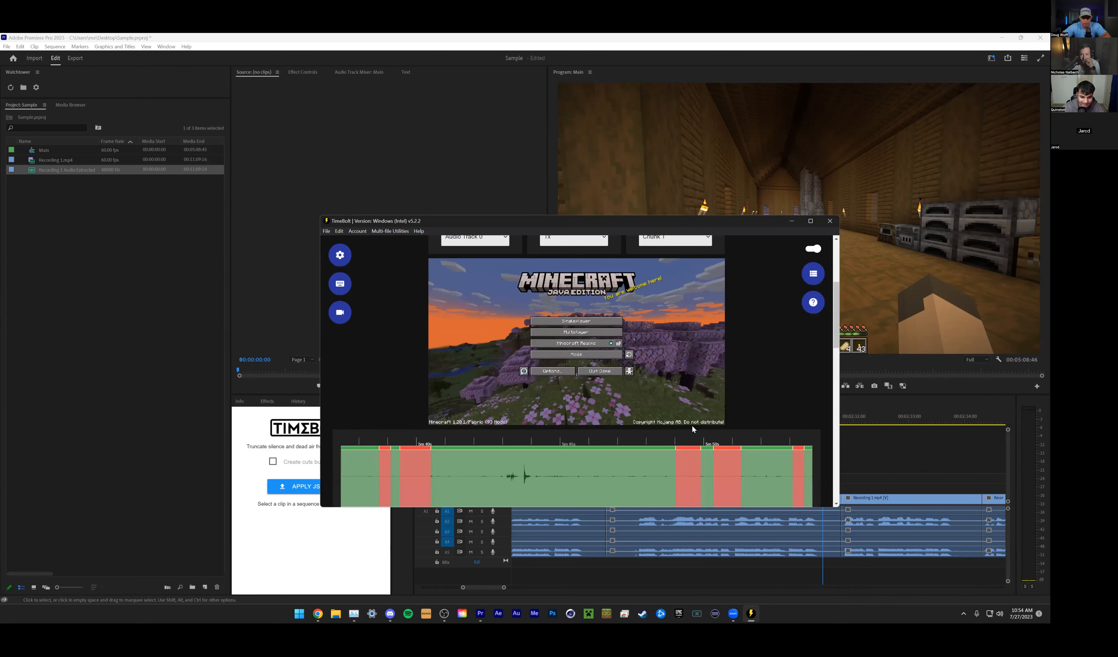
left_click(509, 325)
scroll(535, 374, "down", 15)
double_click(519, 306)
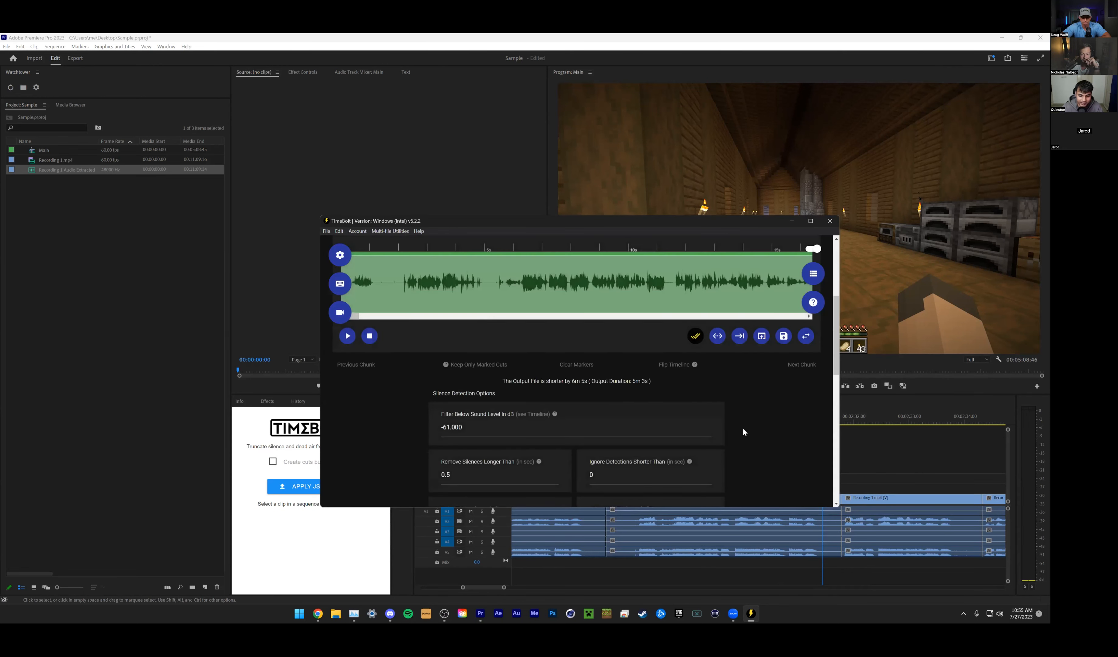
- Review the silence detection options and the marked silences on the waveform at about 13 to 28 seconds
scroll(740, 428, "up", 2)
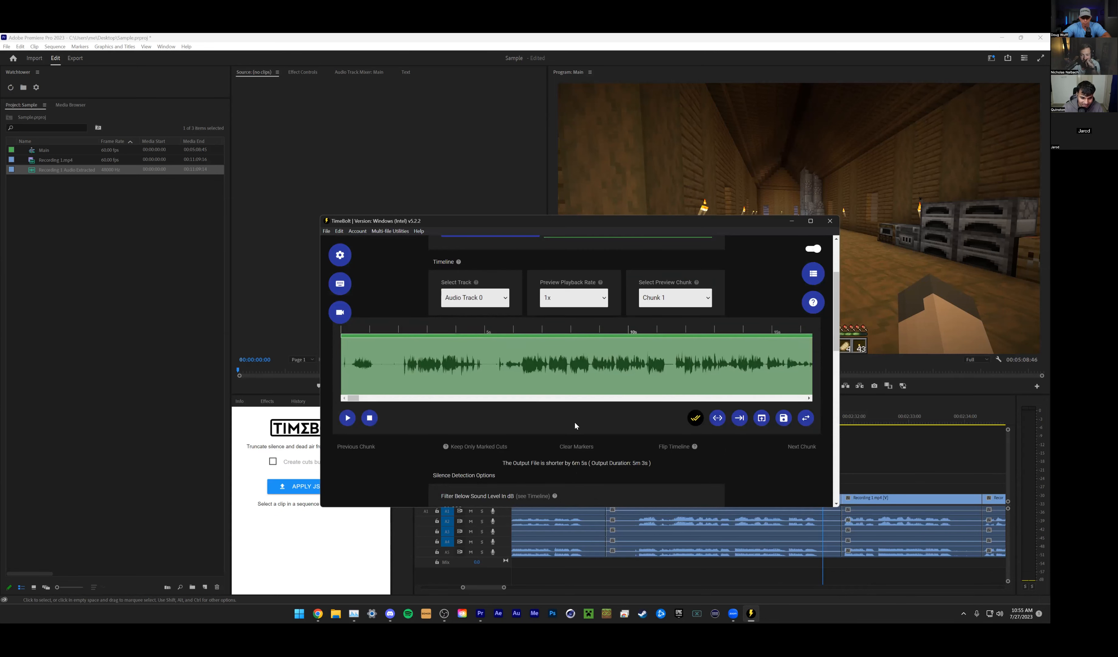
scroll(575, 425, "down", 5)
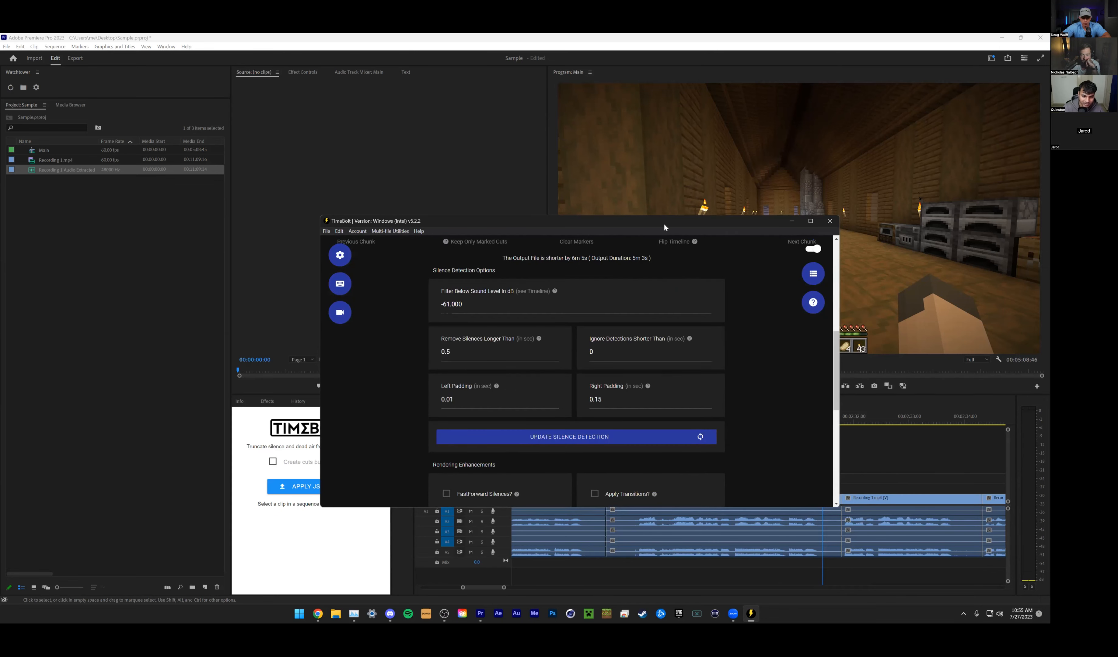
scroll(752, 429, "up", 5)
left_click_drag(356, 400, 364, 402)
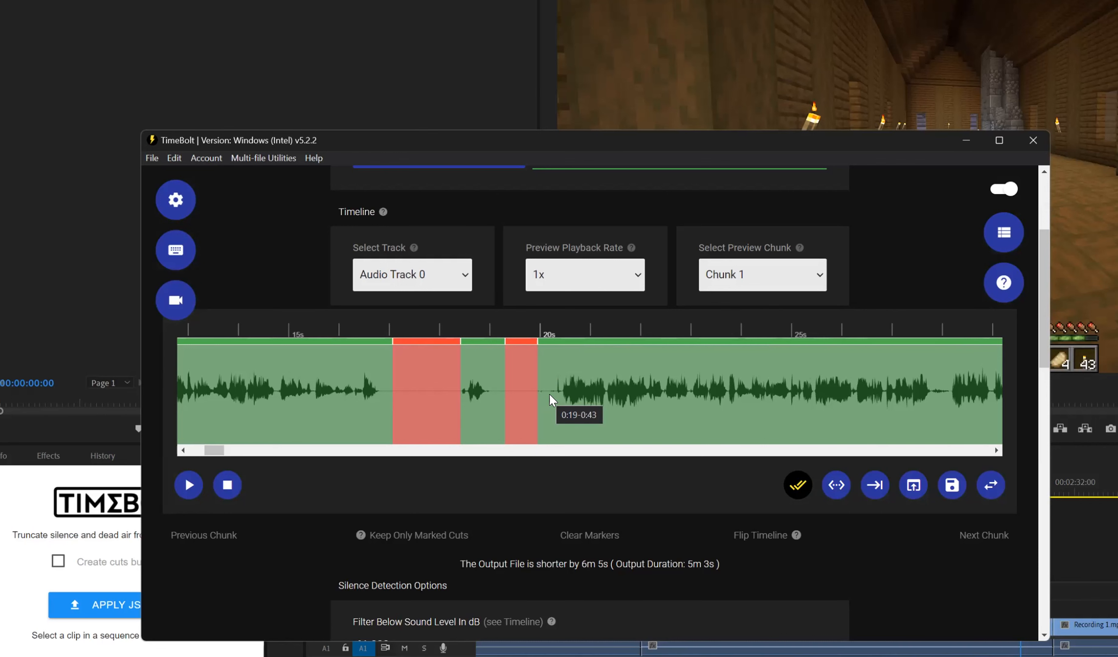
- Set the silence filter's sound level to -40 dB, update the detection, and view the waveform around 1 min 15 s
scroll(497, 452, "down", 3)
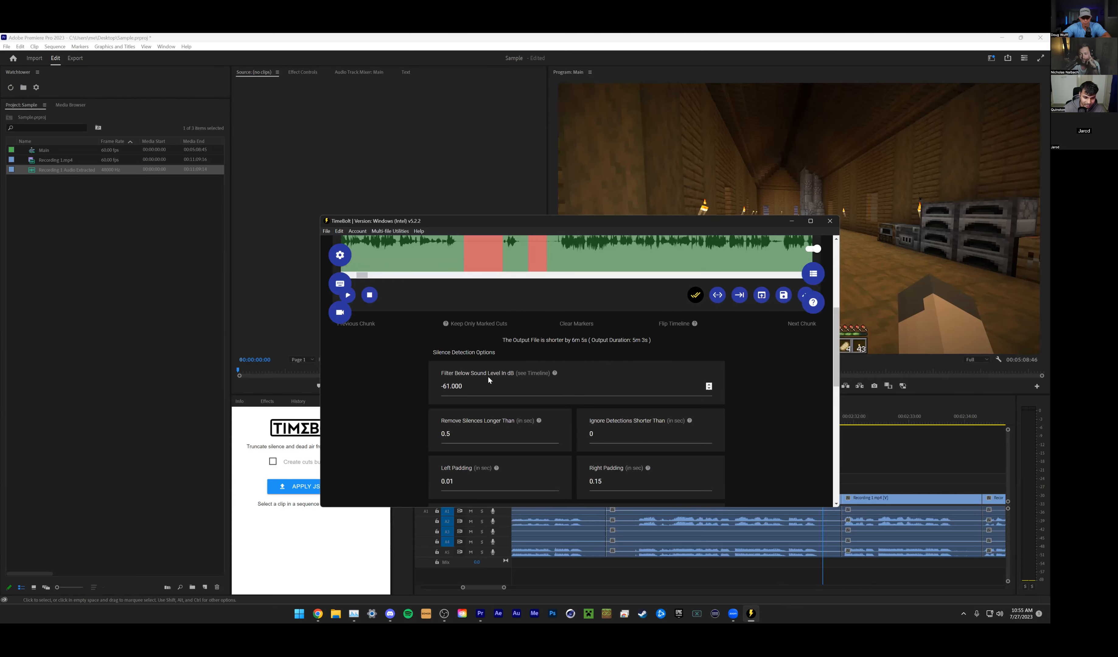
scroll(488, 381, "down", 1)
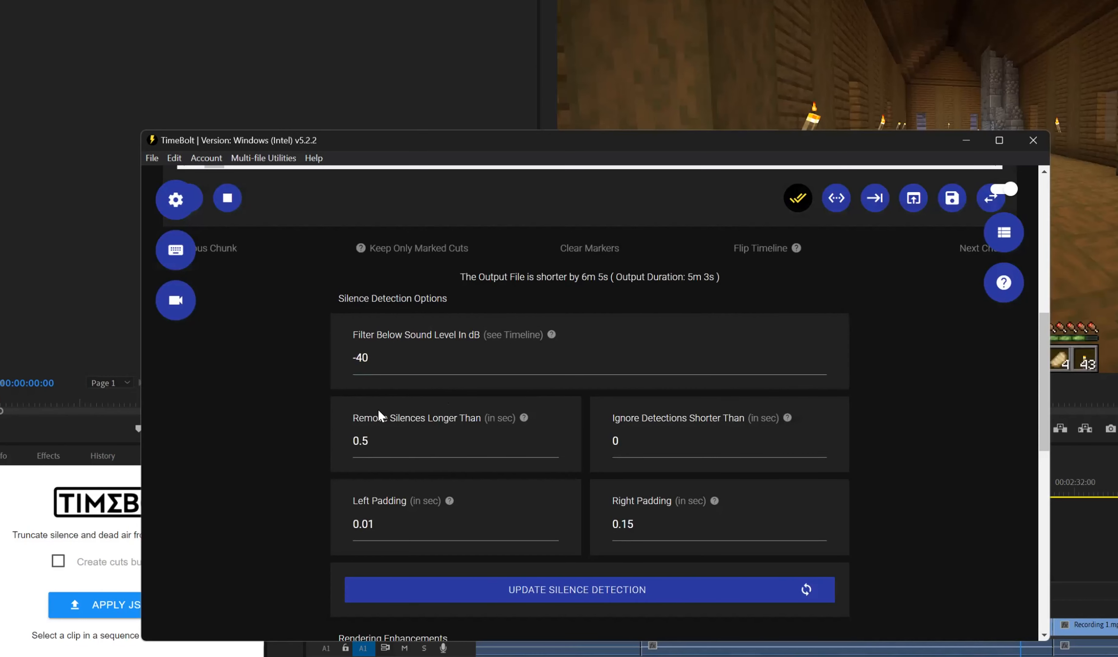
left_click(595, 589)
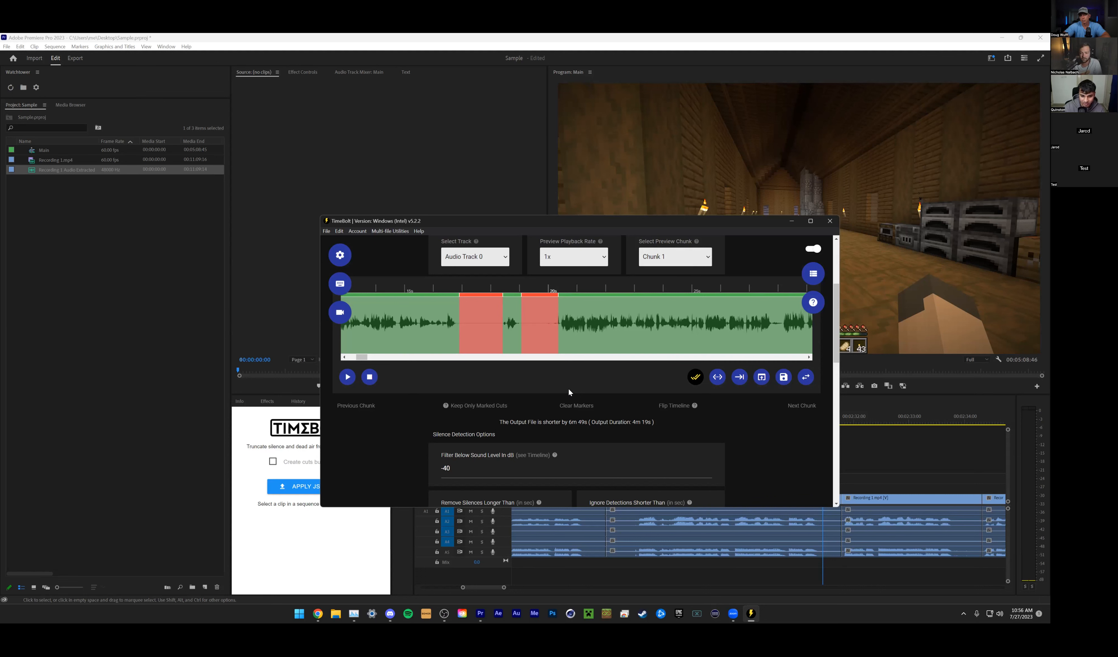
left_click_drag(362, 357, 395, 367)
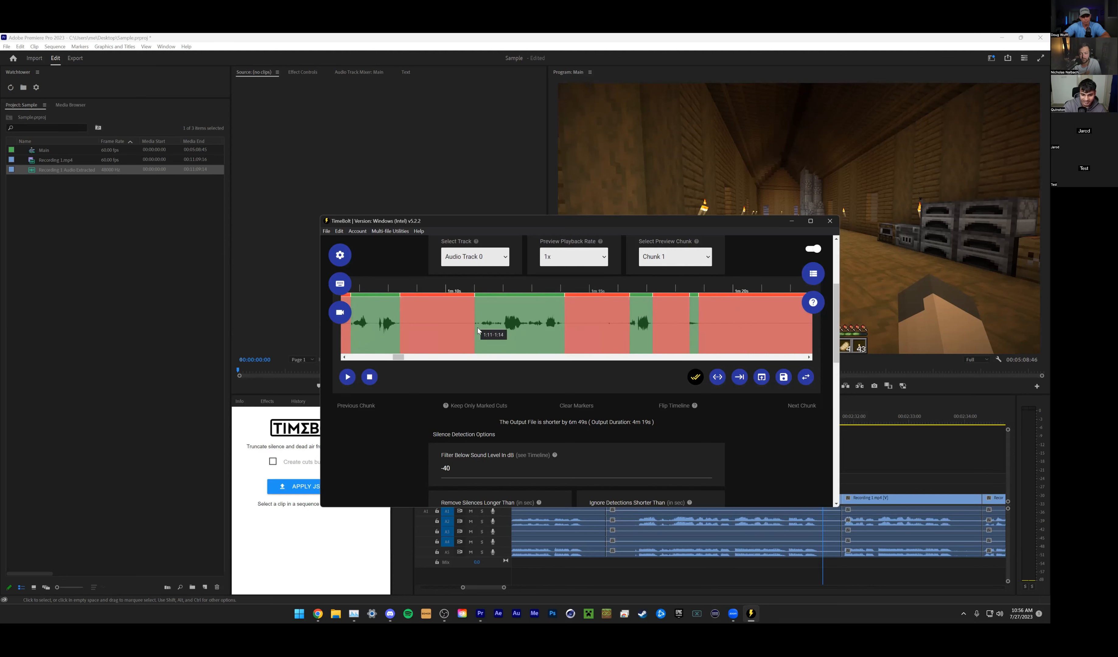
scroll(474, 331, "down", 3)
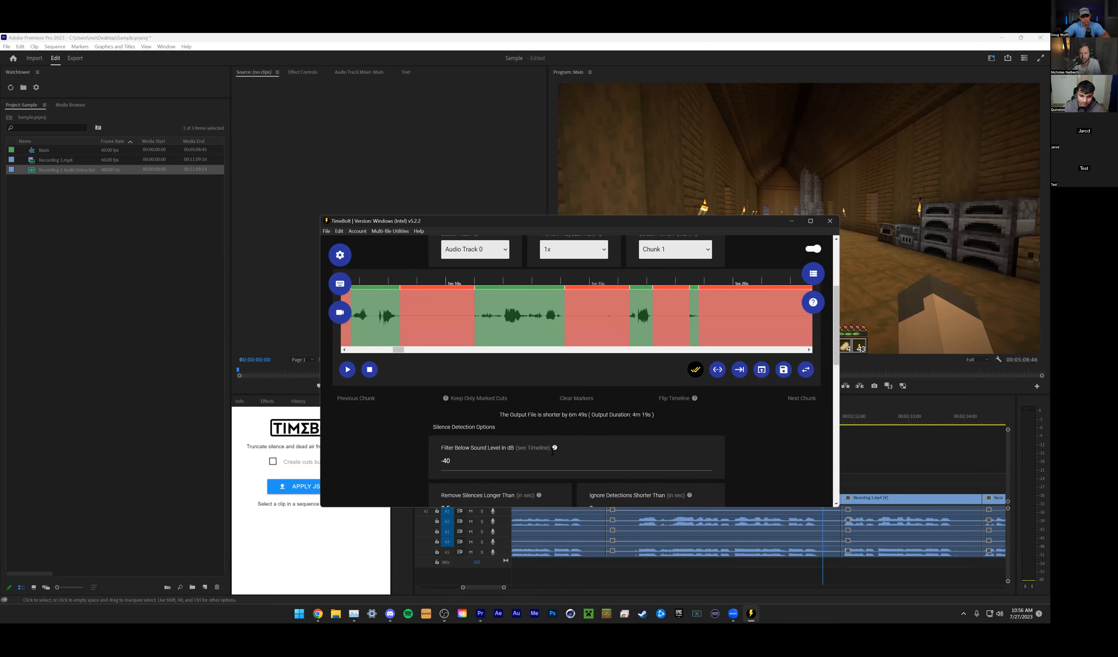
scroll(603, 301, "up", 2)
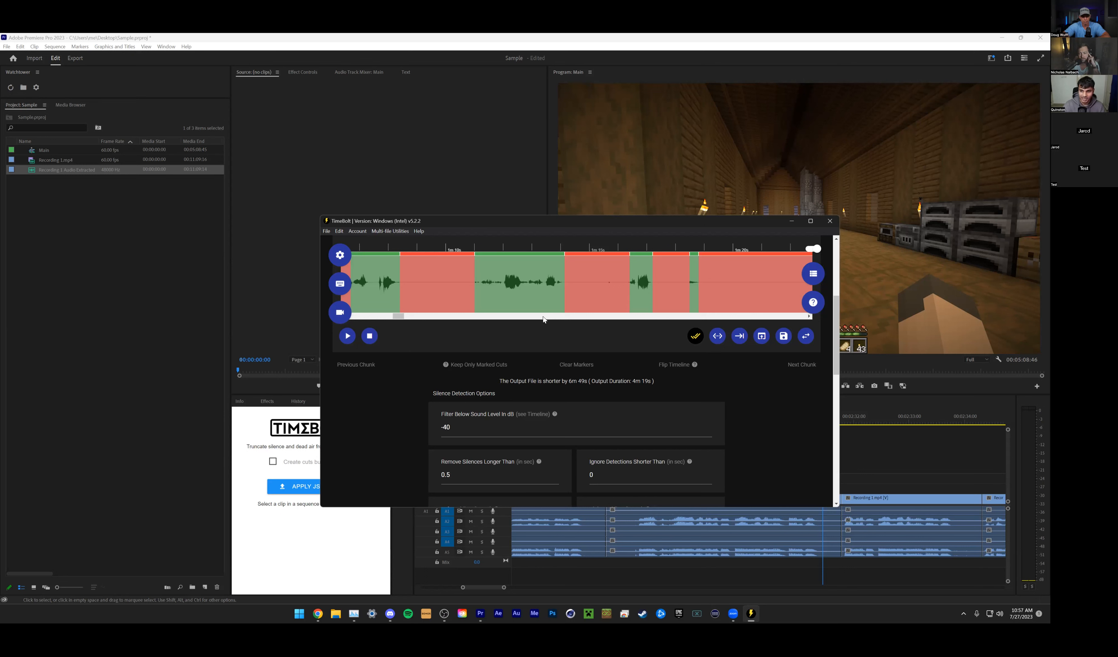
scroll(468, 378, "up", 1)
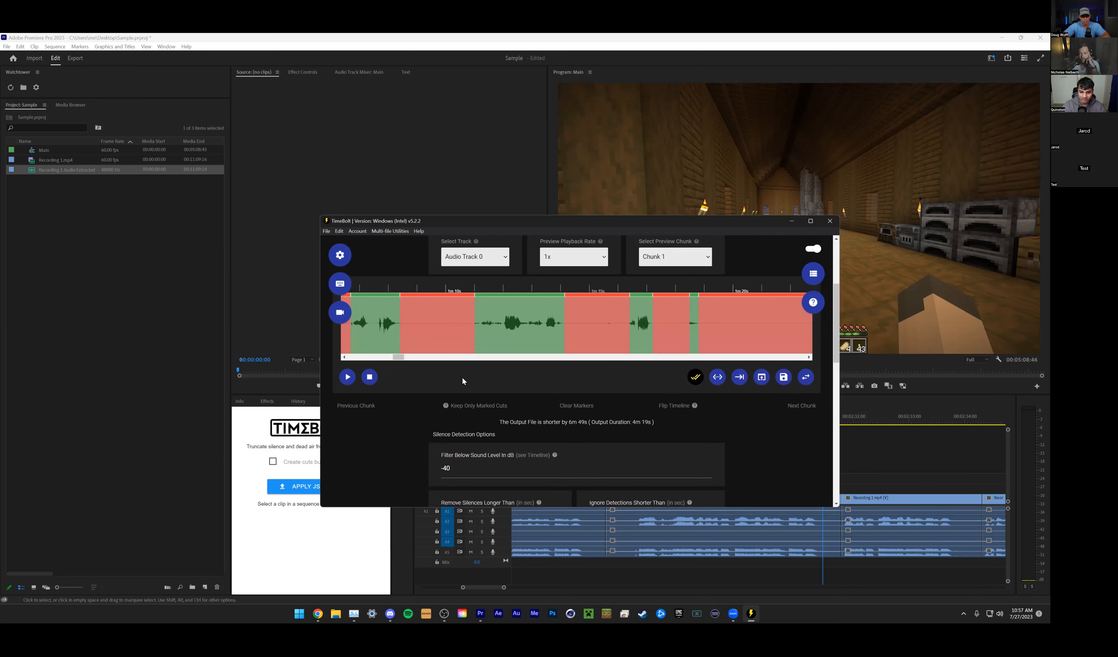
scroll(467, 377, "down", 4)
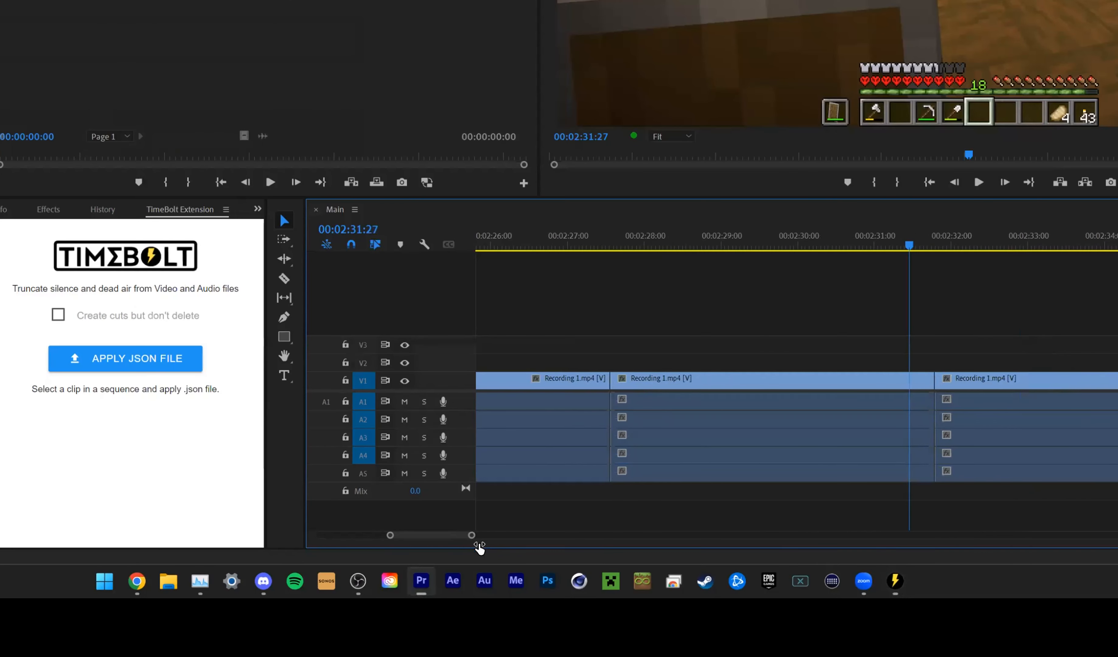
- Switch to Premiere Pro and inspect the cut clips on the Main sequence timeline from about 2 min 28 s
left_click(717, 420)
left_click_drag(838, 243, 836, 243)
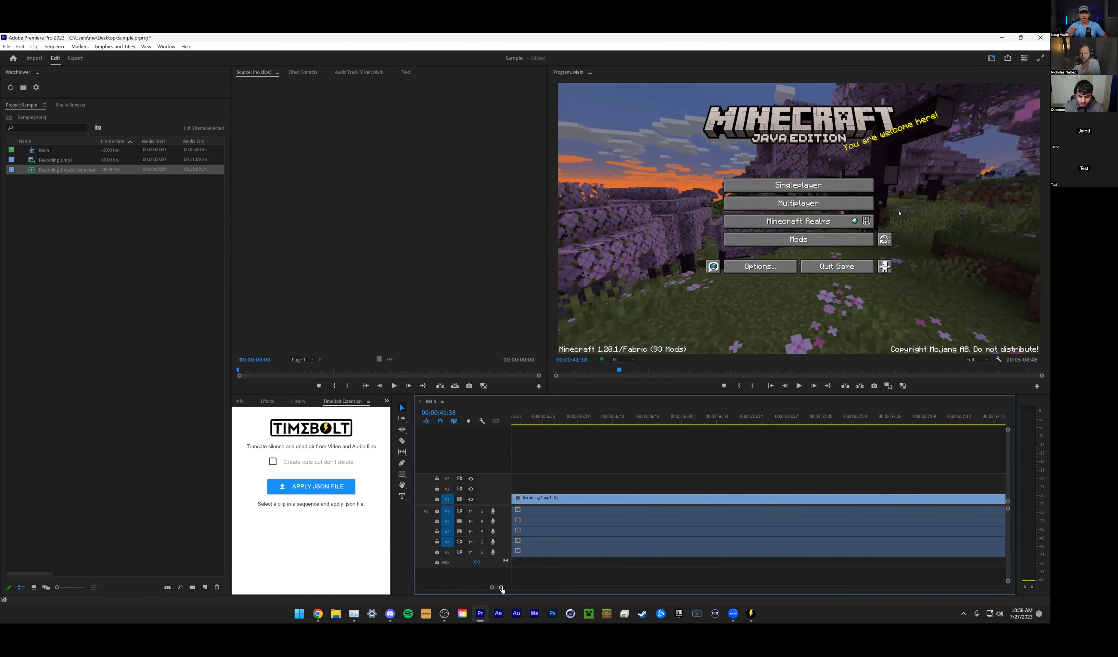
left_click_drag(501, 587, 691, 588)
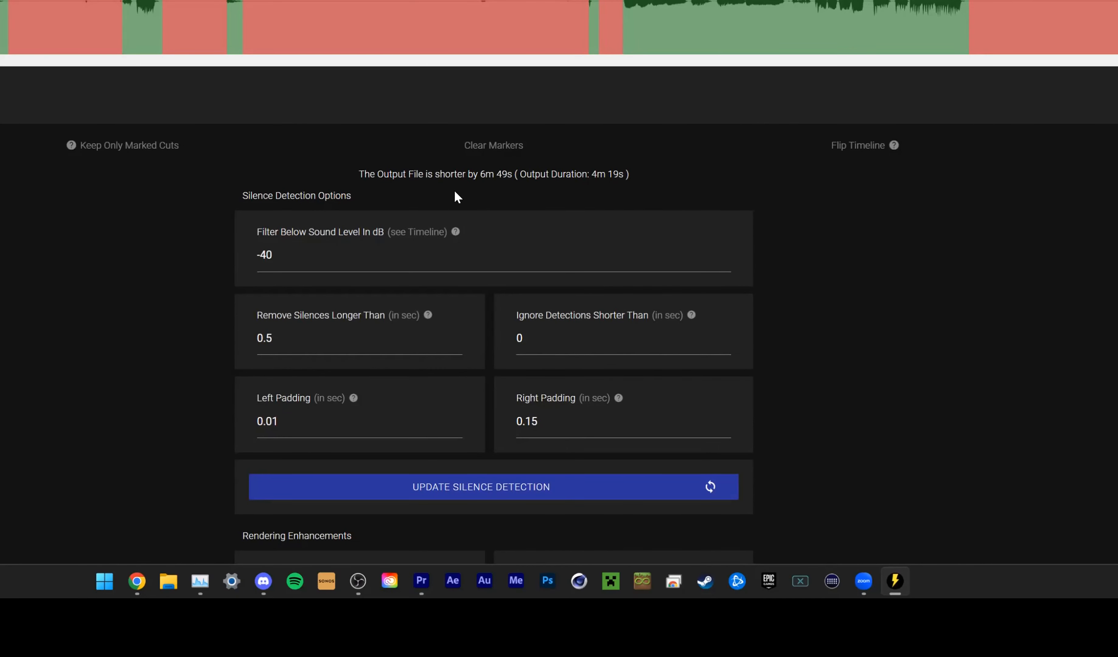
- In TimeBolt, ignore detections shorter than .75 seconds, update the silence detection, and view the waveform between about 35 and 65 seconds
scroll(541, 468, "down", 3)
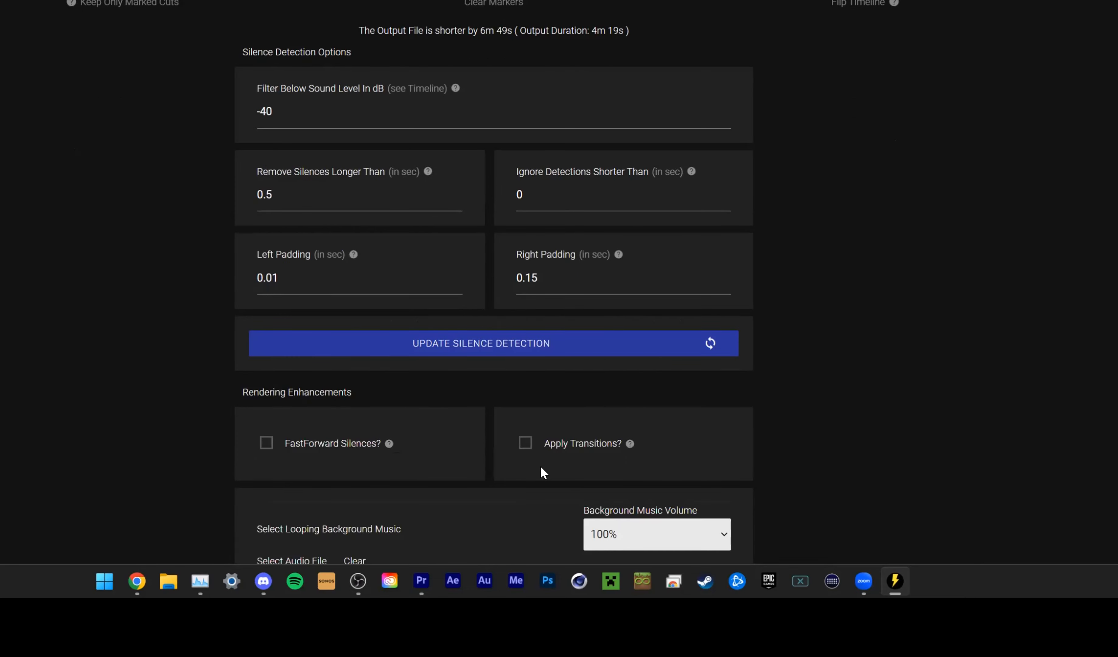
double_click(566, 199)
type(".75")
left_click(519, 347)
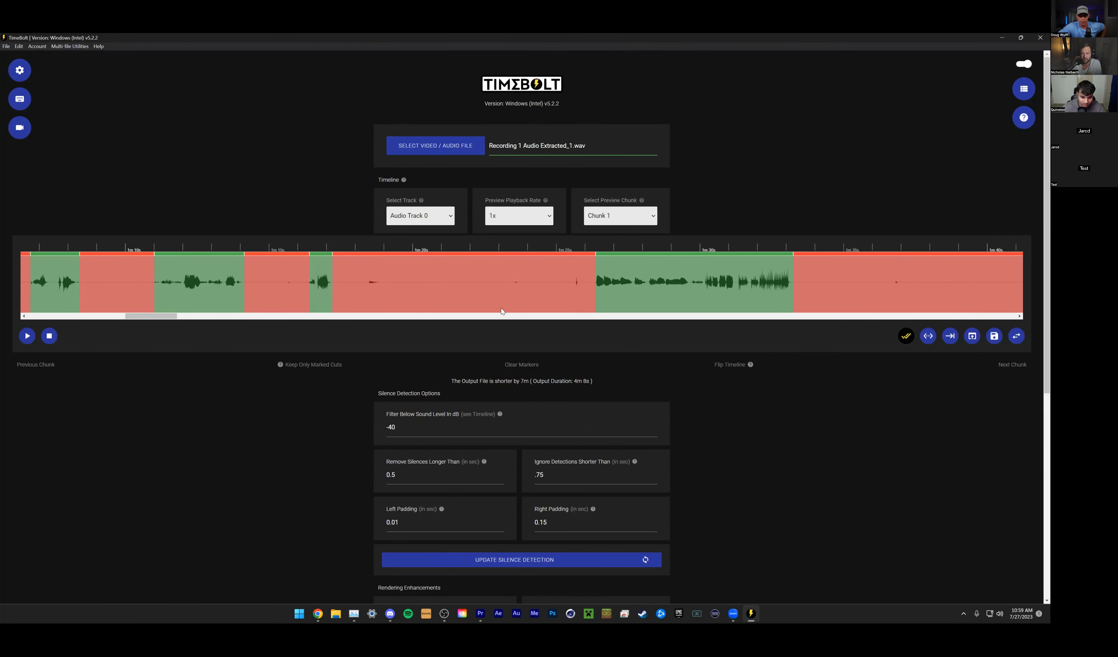
left_click_drag(162, 319, 104, 321)
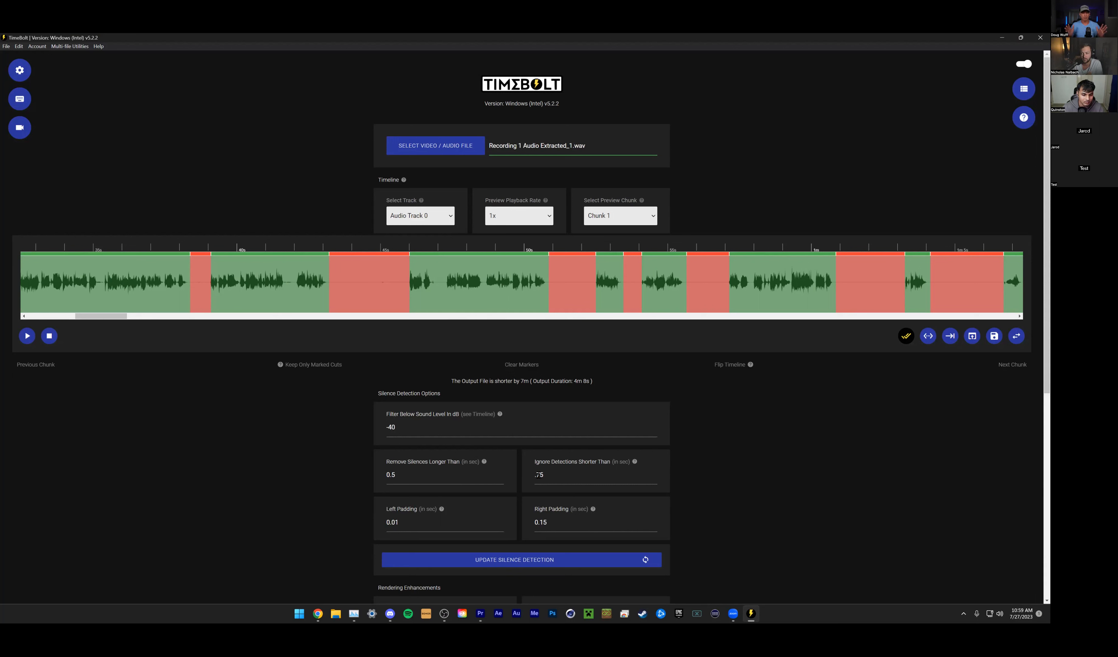
- Rewrite the minimum detection length with a leading zero, as 0.75
left_click(589, 471)
key("Home")
type("0")
left_click(736, 460)
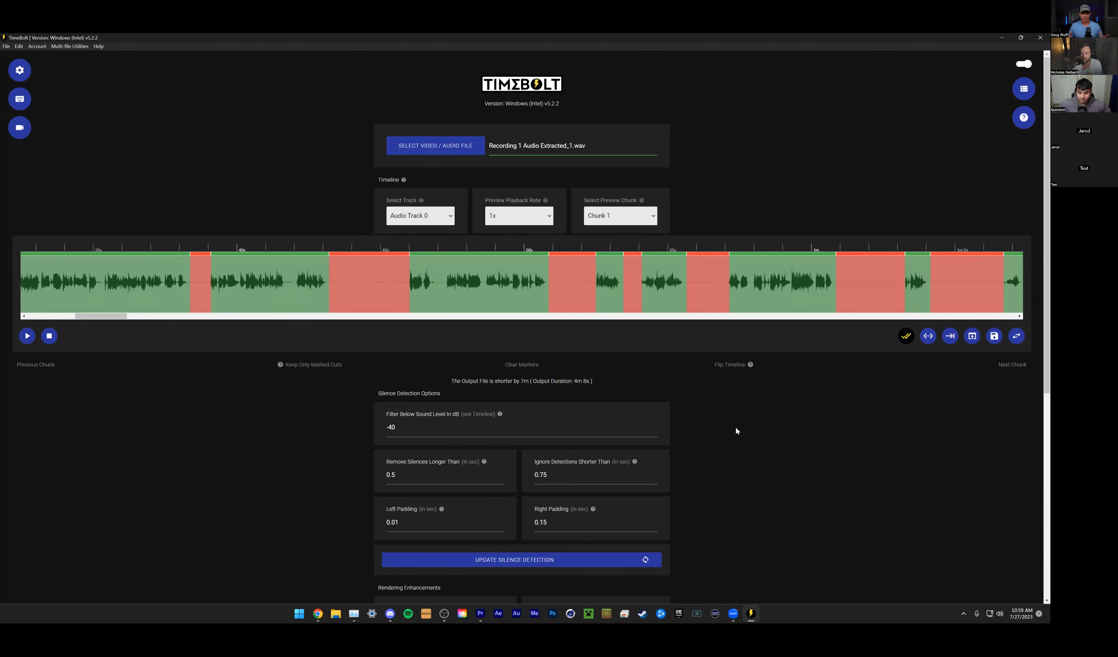
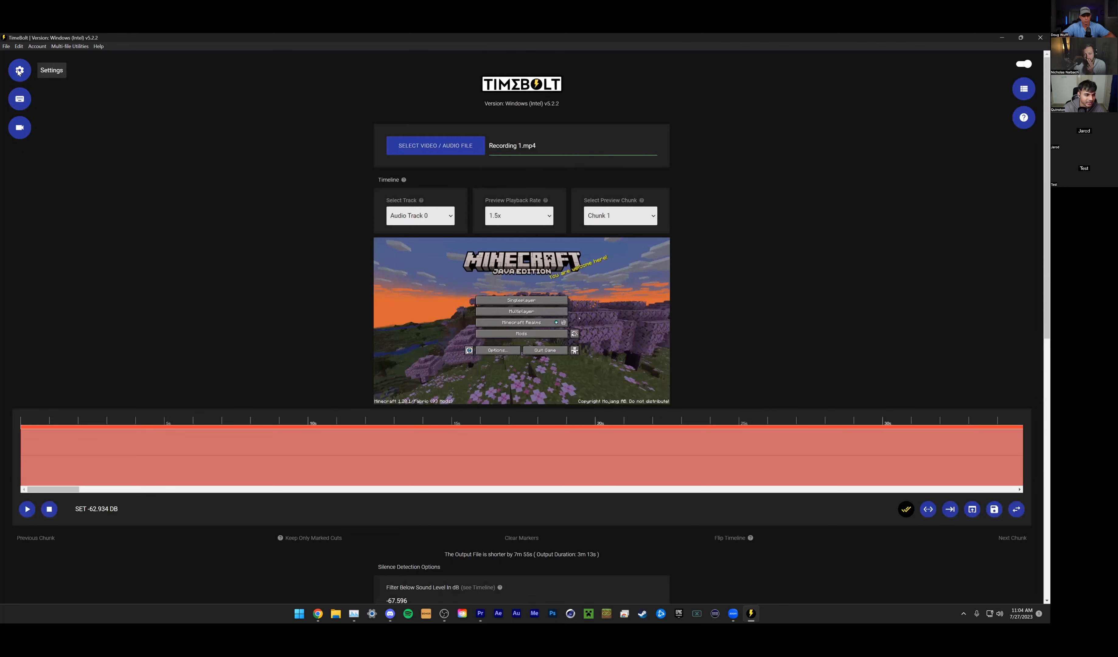
- Enable Audio Normalization, Noise Reduction and Volume Increase in the audio pre-processing settings, and restart TimeBolt to apply them
left_click(19, 70)
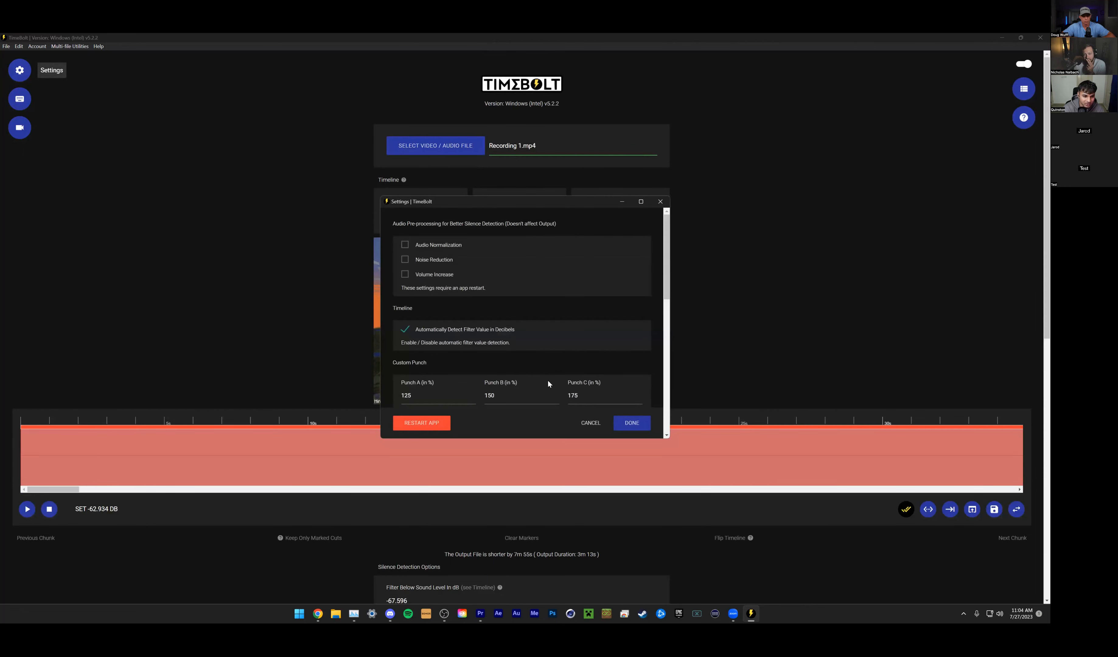
scroll(526, 365, "down", 2)
scroll(518, 354, "up", 2)
left_click_drag(530, 200, 852, 136)
left_click(726, 182)
left_click(727, 197)
left_click(726, 211)
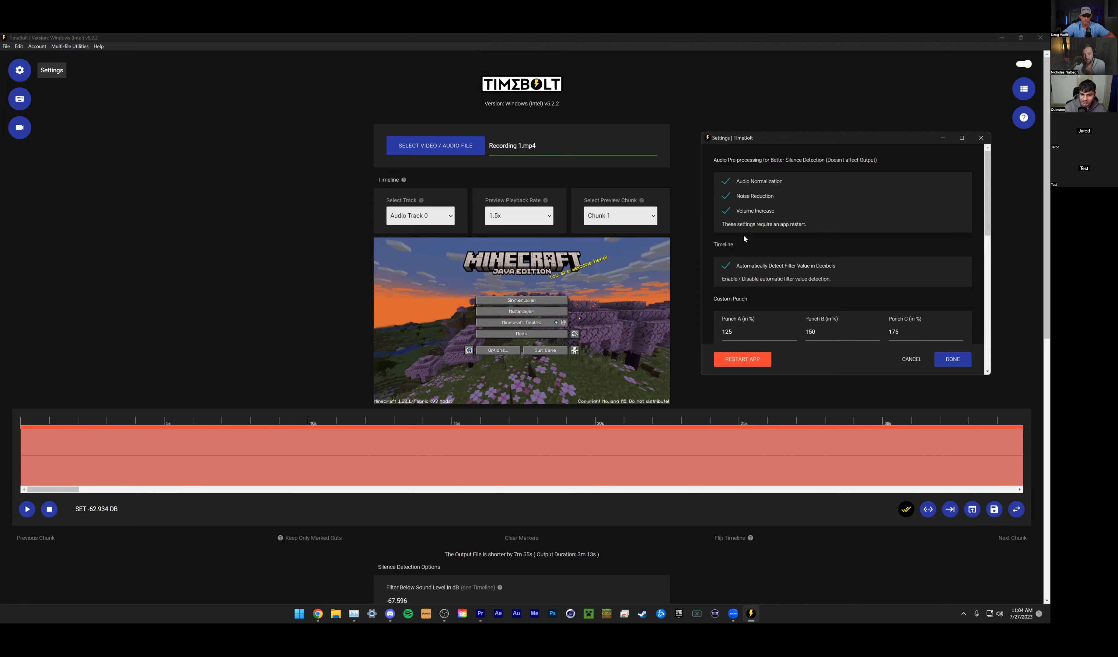
left_click(750, 361)
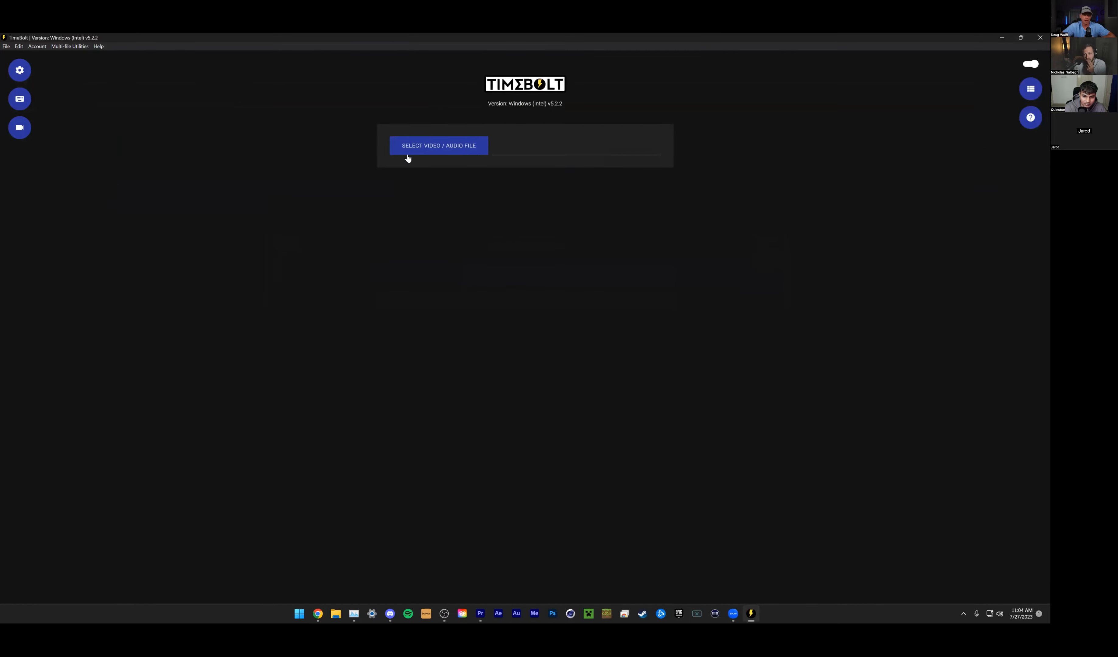
- Load Recording 1.mp4 into the restarted TimeBolt and view the waveform around 4 min 50 s
left_click(409, 149)
left_click(162, 173)
left_click(432, 326)
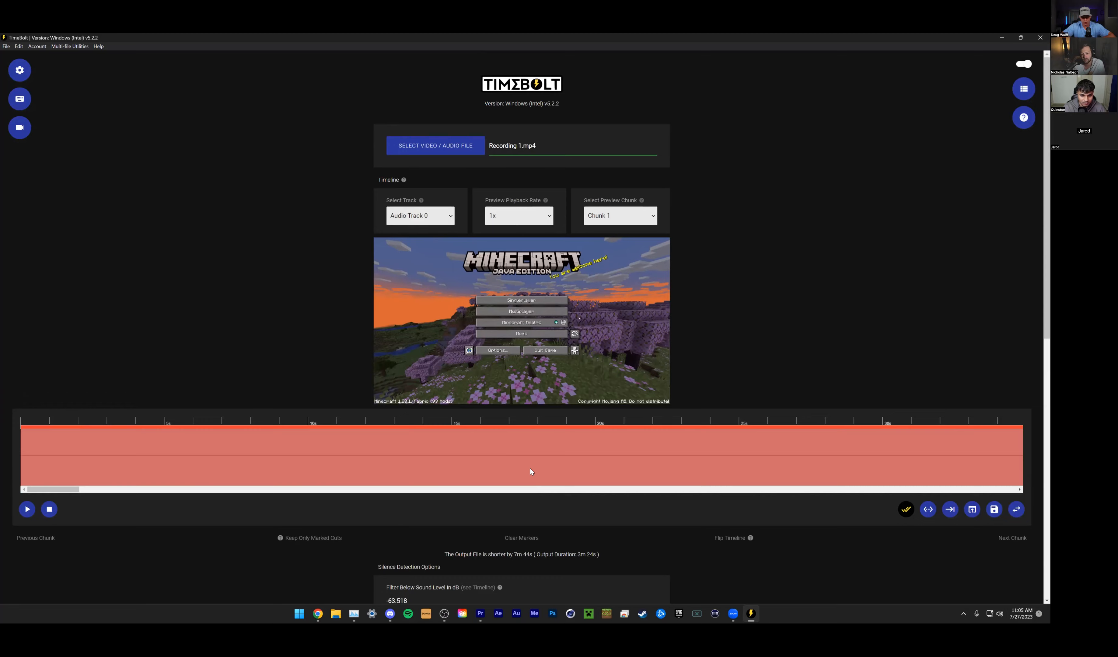
scroll(531, 469, "down", 6)
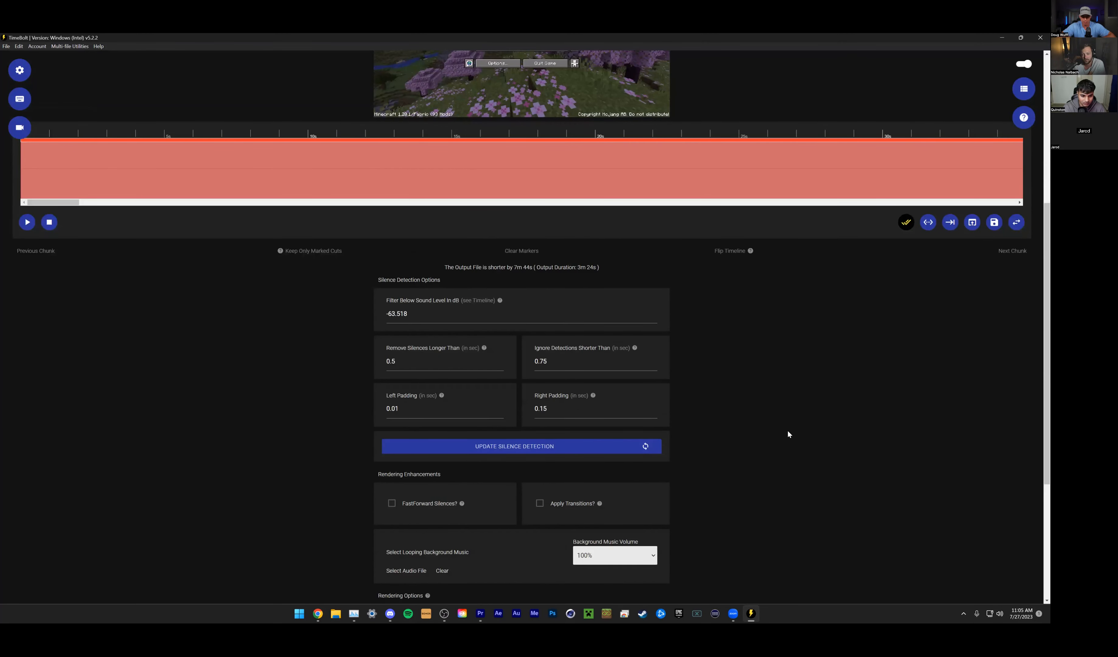
scroll(785, 433, "down", 2)
scroll(787, 433, "up", 3)
left_click_drag(55, 244, 469, 254)
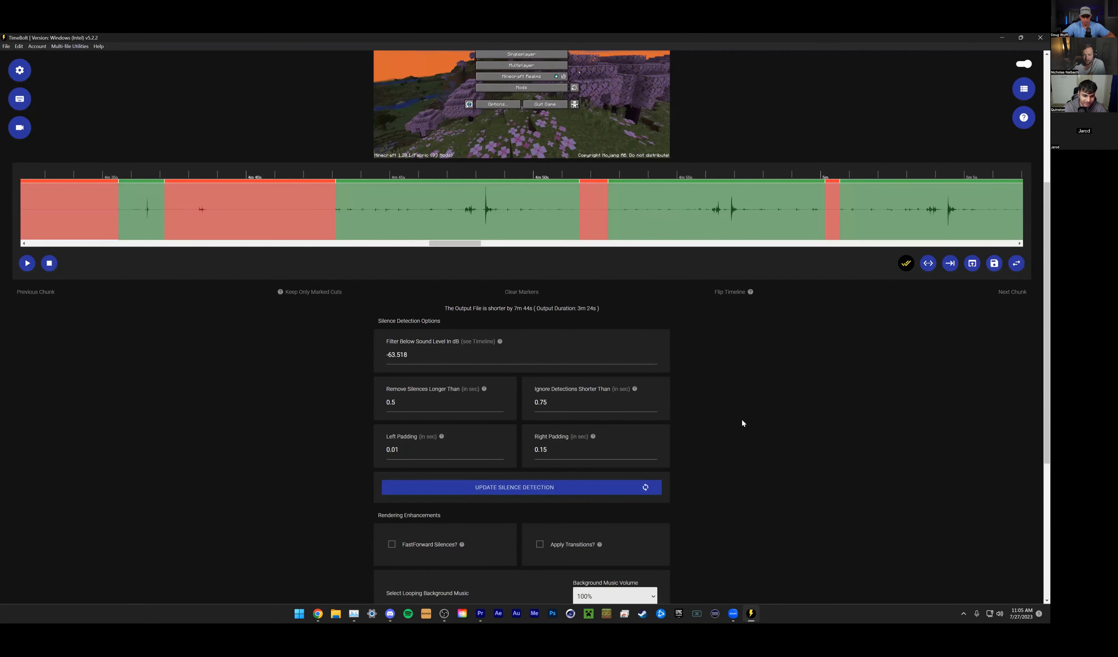
- Turn off automatic detection of the filter value in decibels in the settings and save the change
scroll(284, 280, "up", 1)
left_click(20, 70)
left_click(404, 291)
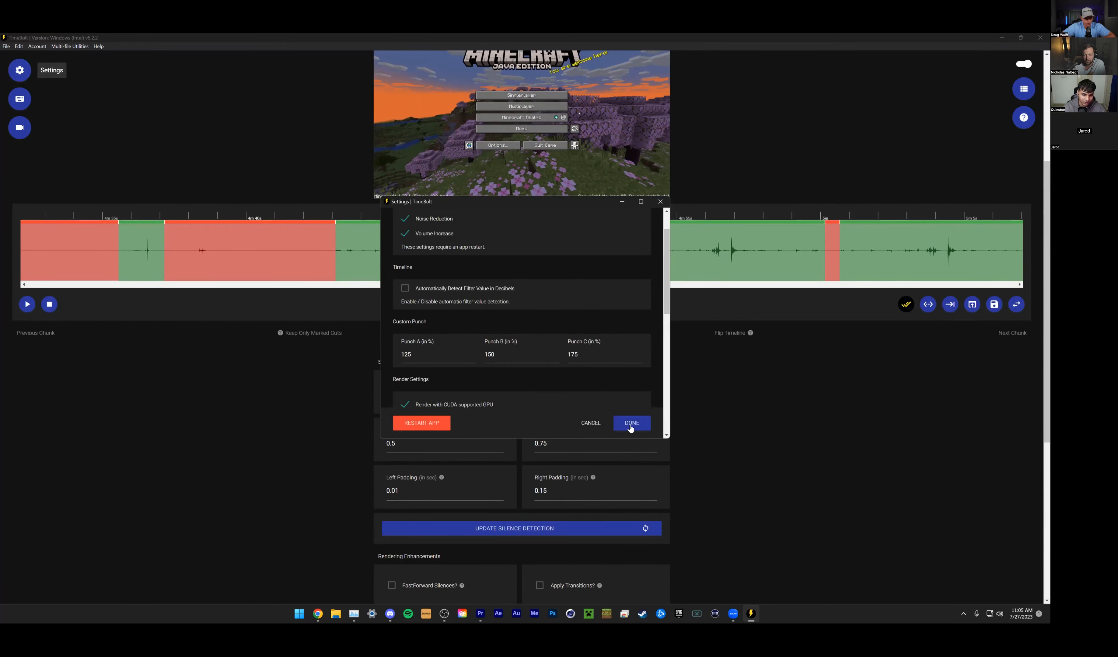
left_click(631, 426)
- Set the silence filter's sound level to -40 dB, update the detection, and view the waveform around 5 min
type("-40")
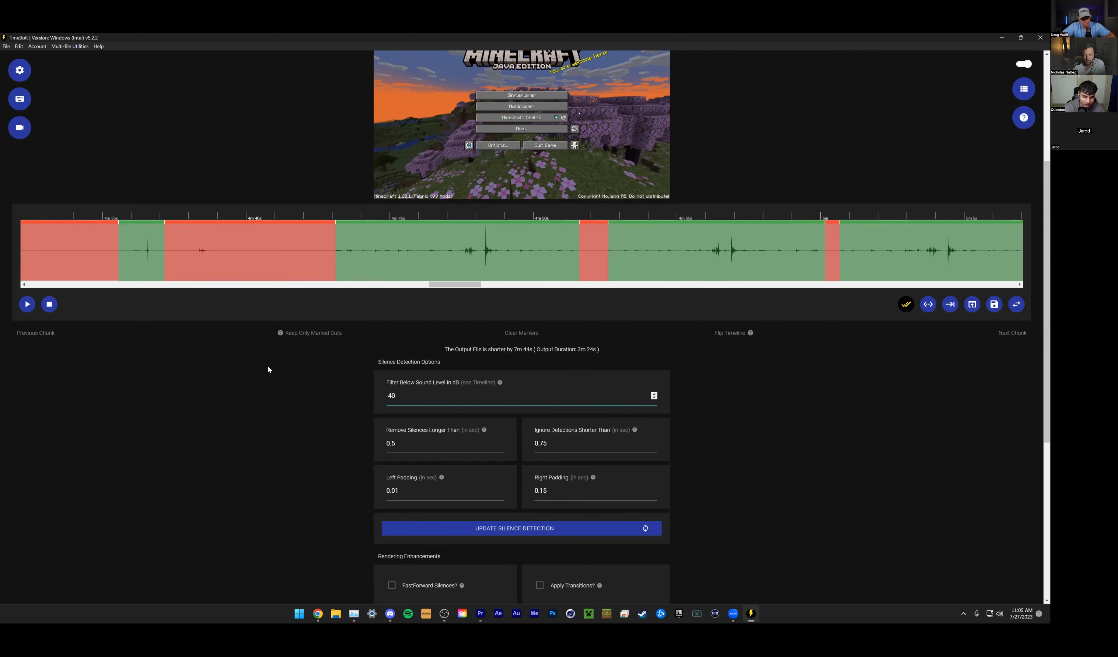
left_click(268, 367)
scroll(499, 405, "up", 1)
scroll(499, 405, "up", 1)
mouse_move(457, 377)
left_mouse_down()
mouse_move(492, 386)
mouse_move(472, 384)
left_mouse_up()
scroll(513, 416, "down", 3)
- Set the silence filter's sound level to -35 dB, update the detection, and check the waveform from about 7 min 40 s to 8 min 10 s
left_click_drag(400, 366, 333, 355)
type("-35")
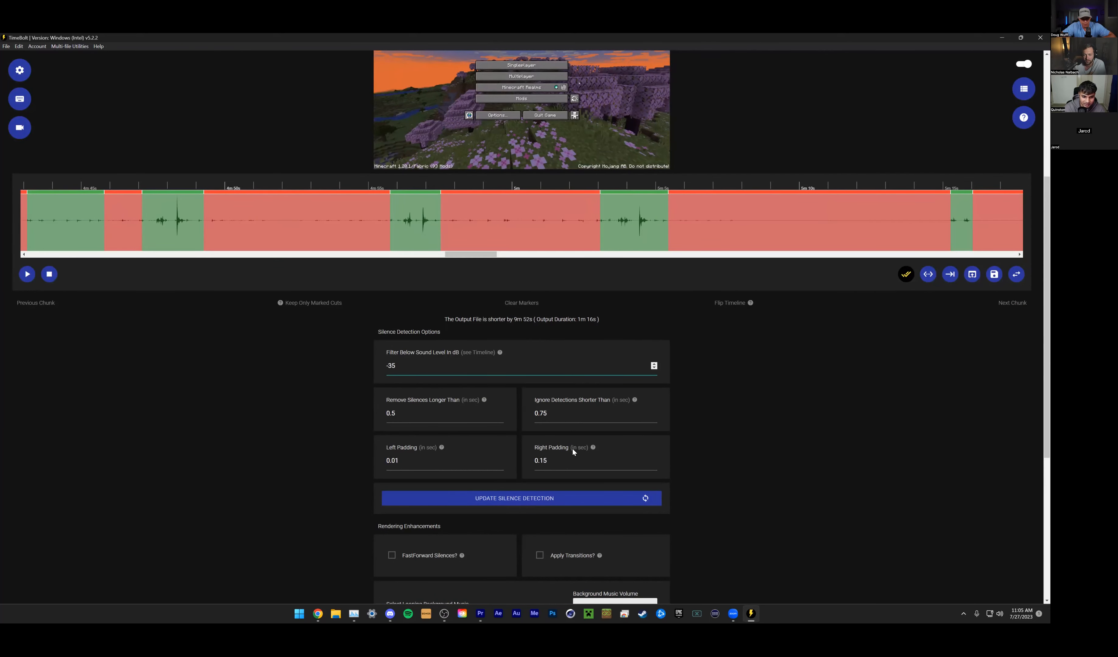
left_click(575, 498)
left_click_drag(465, 377, 714, 396)
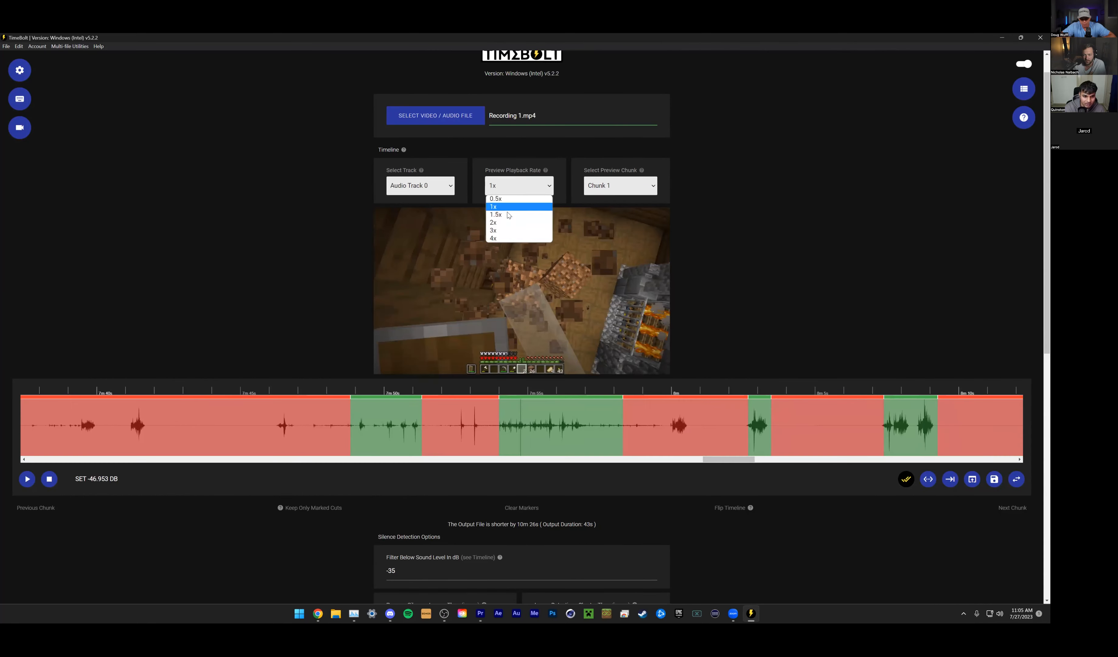
left_click(519, 215)
scroll(762, 244, "down", 2)
scroll(692, 391, "down", 1)
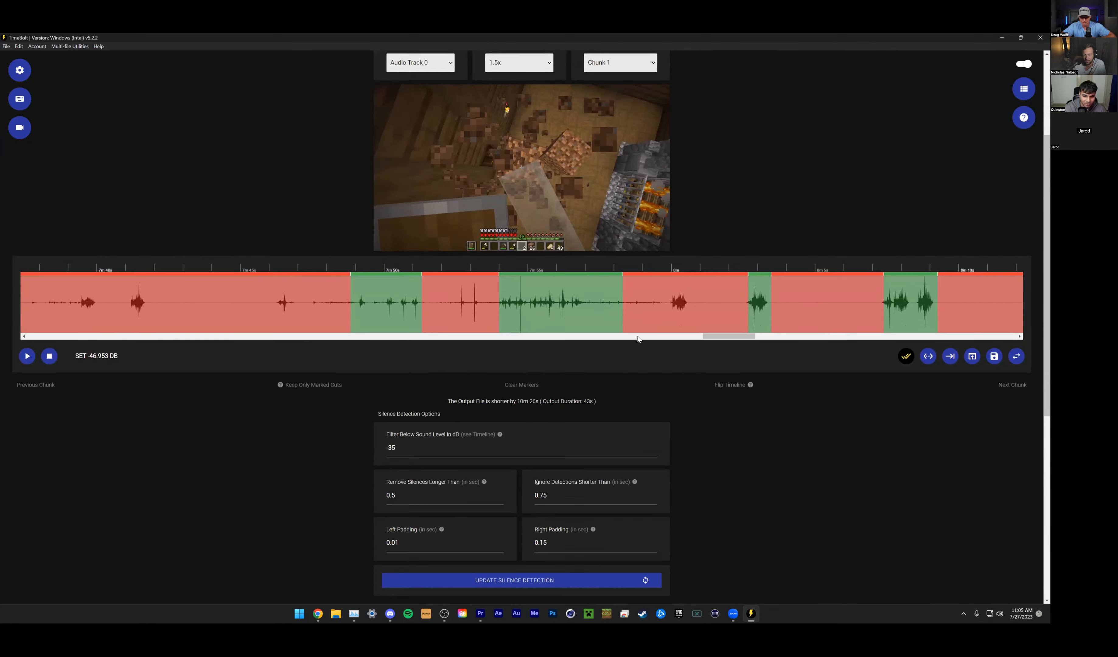
- Switch the timeline to Audio Track 1 and view its waveform between about 8 and 43 seconds
scroll(542, 271, "up", 3)
left_click(420, 185)
left_click(415, 206)
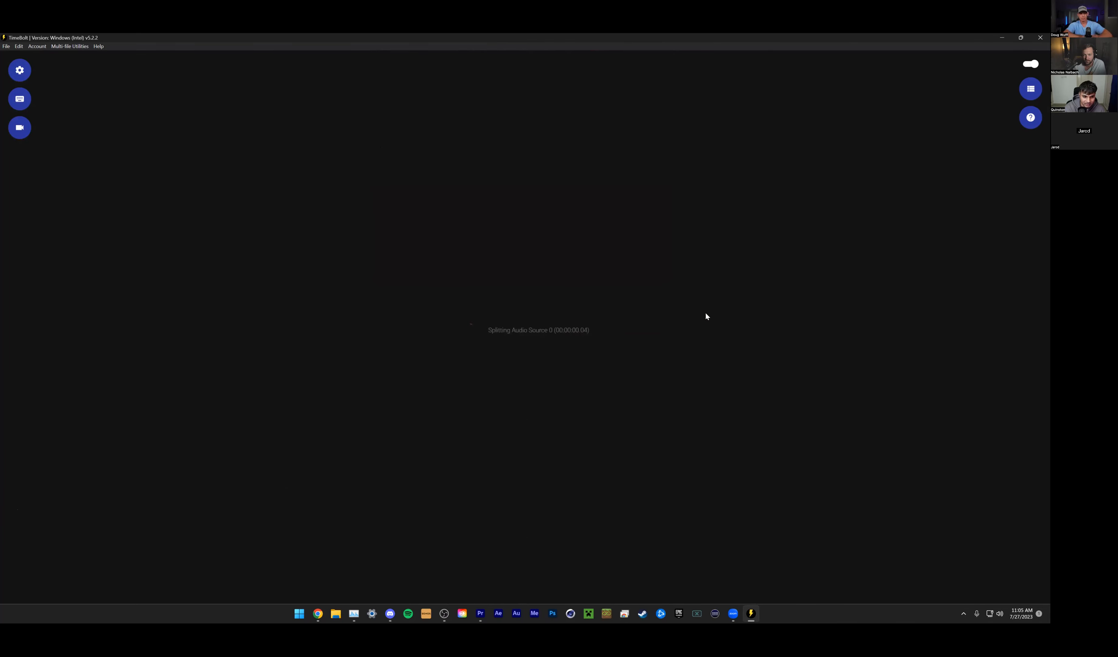
scroll(703, 447, "up", 2)
scroll(651, 447, "up", 2)
mouse_move(45, 336)
left_mouse_down()
mouse_move(131, 356)
mouse_move(55, 356)
left_mouse_up()
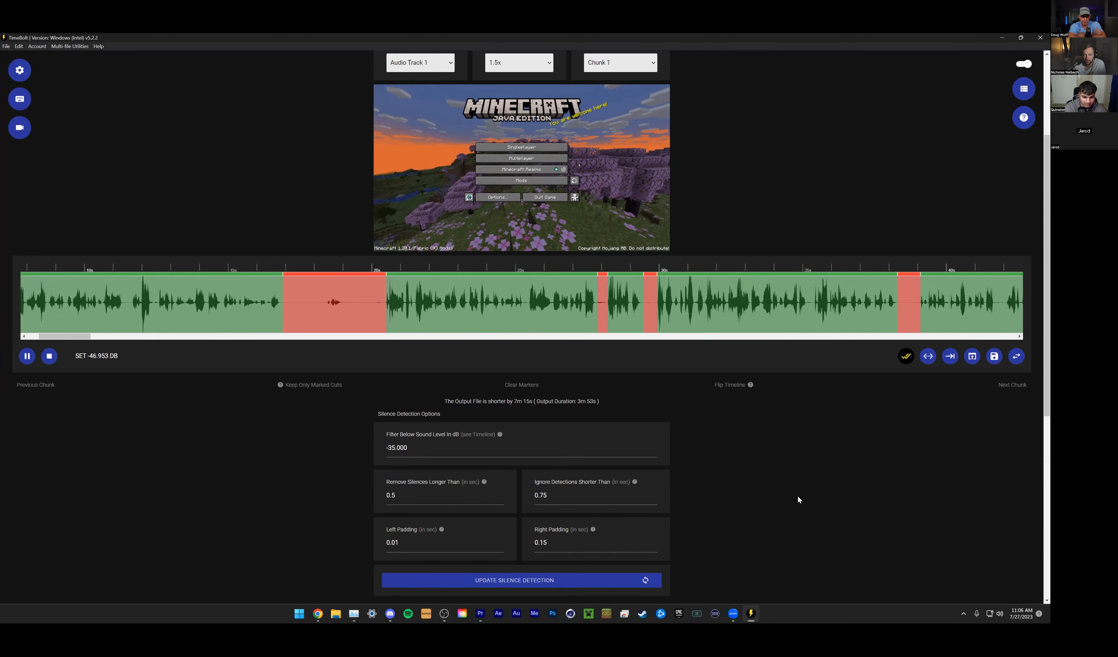
- Pause the preview at about 10 seconds, try a centred 175% punch on that segment, and undo it
scroll(659, 233, "up", 2)
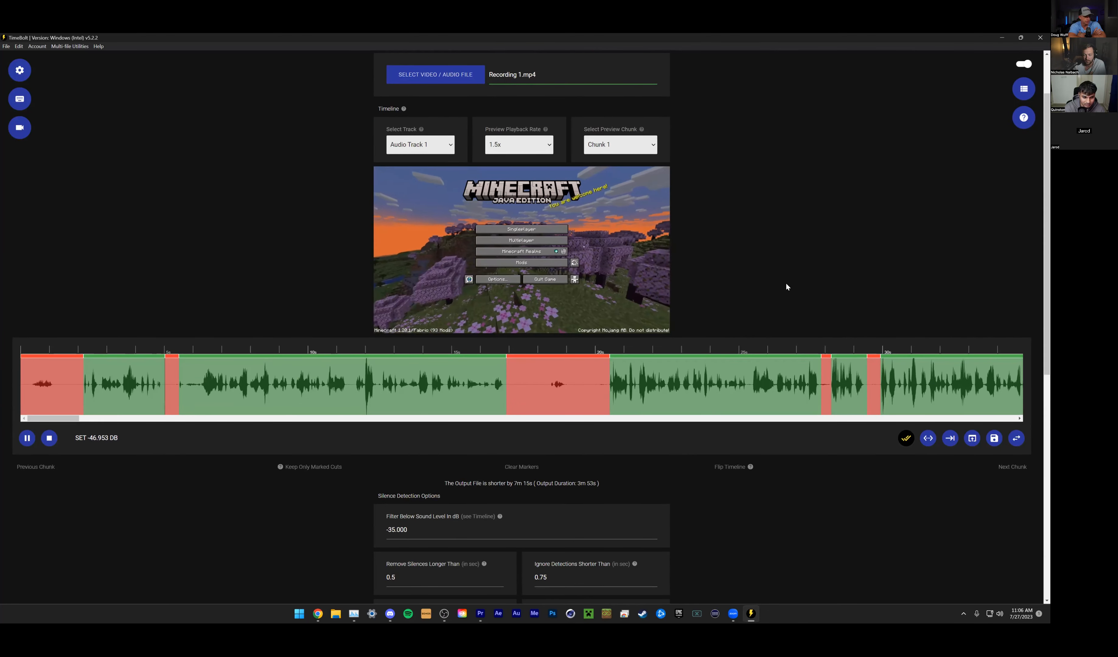
key("space")
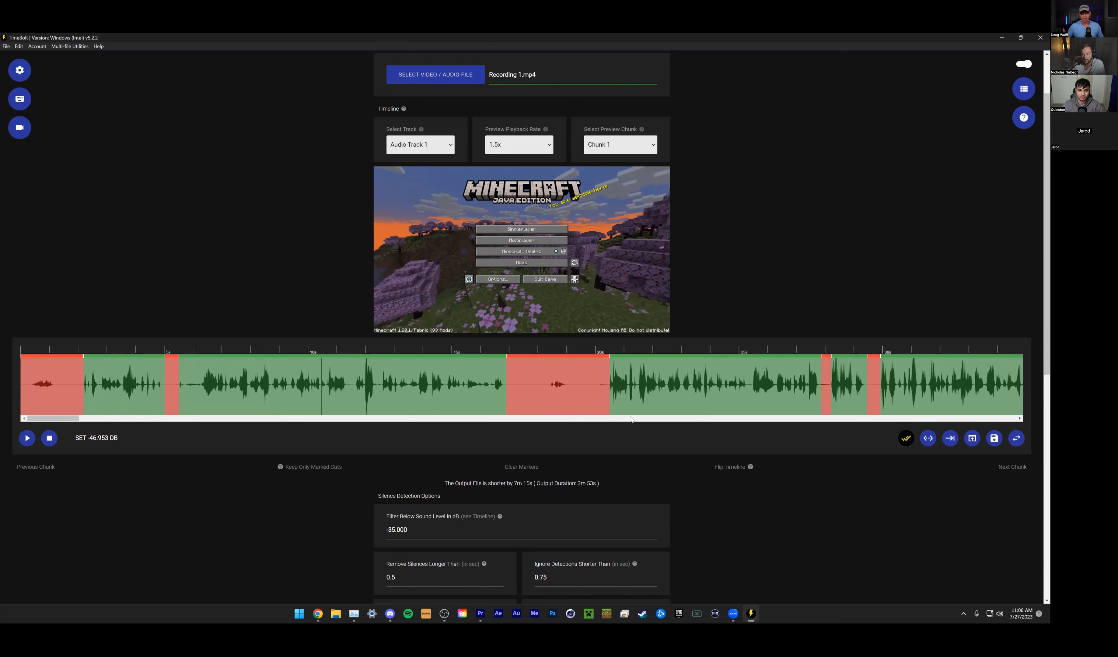
scroll(555, 232, "up", 3)
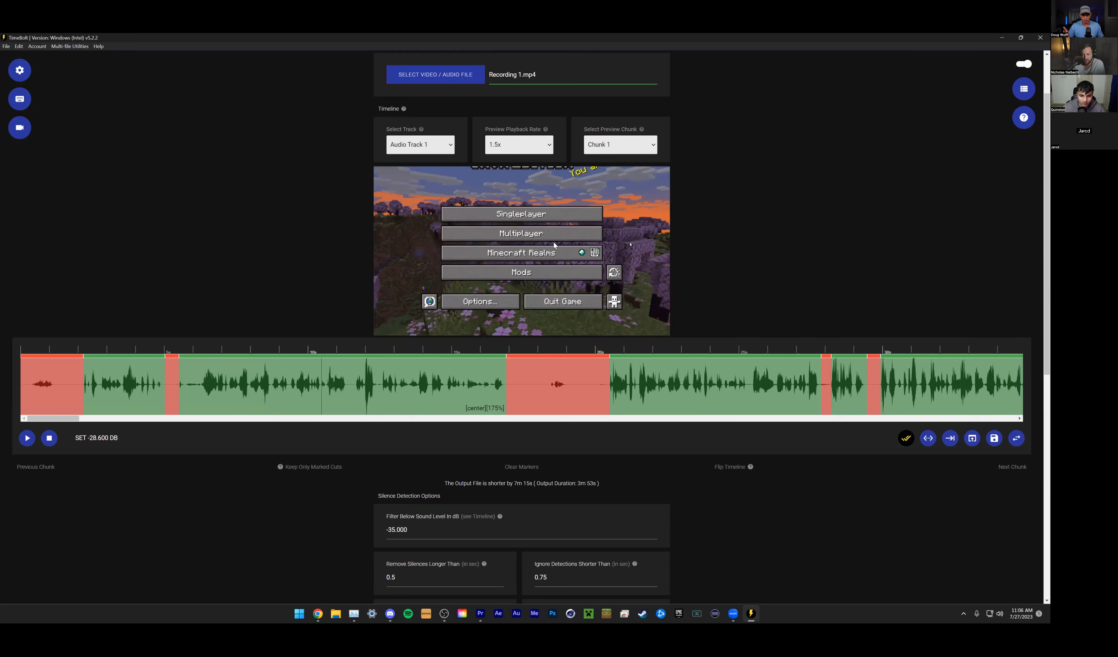
key("ctrl+z")
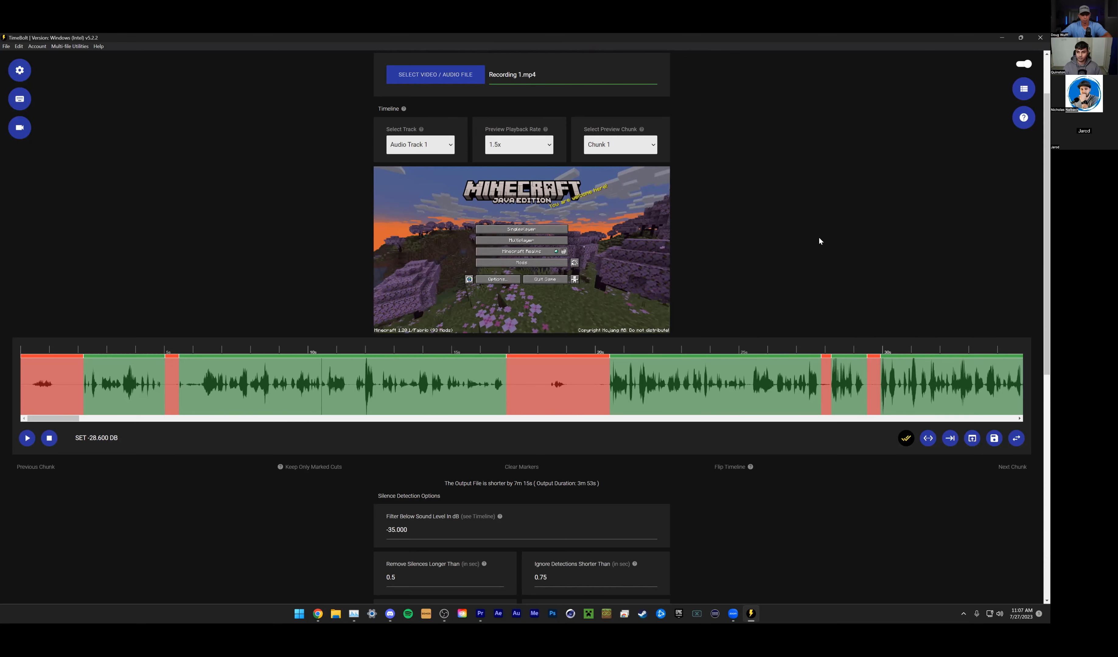
- Switch to Premiere Pro and zoom into the Main sequence to inspect the cut clips around 47 seconds
left_click(479, 615)
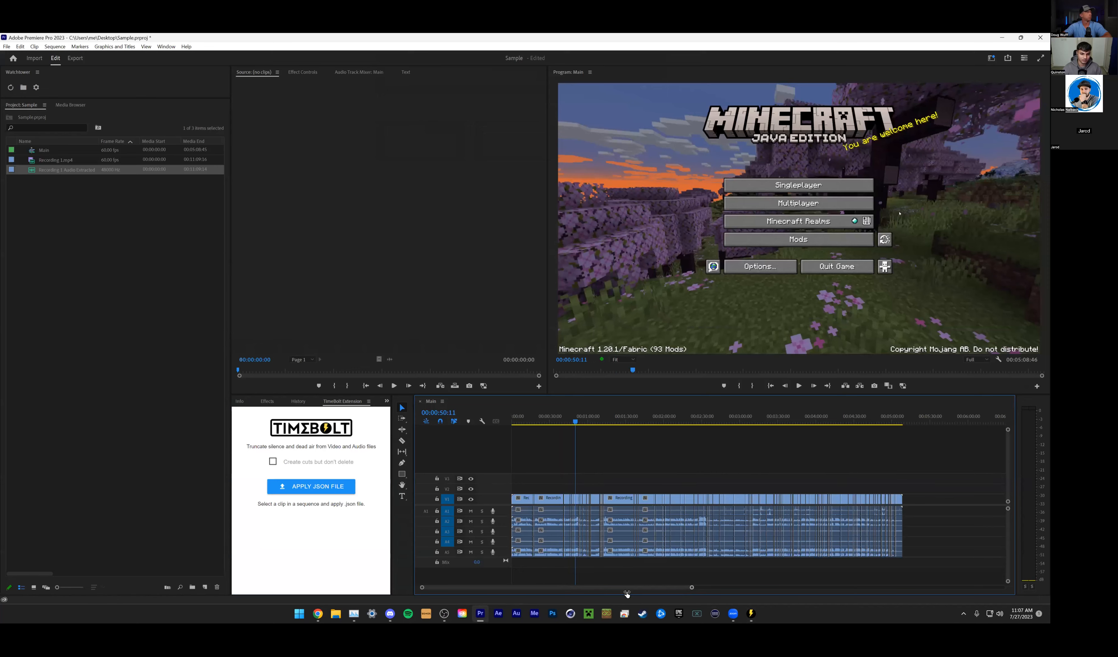
left_click_drag(572, 597, 580, 597)
left_click(586, 421)
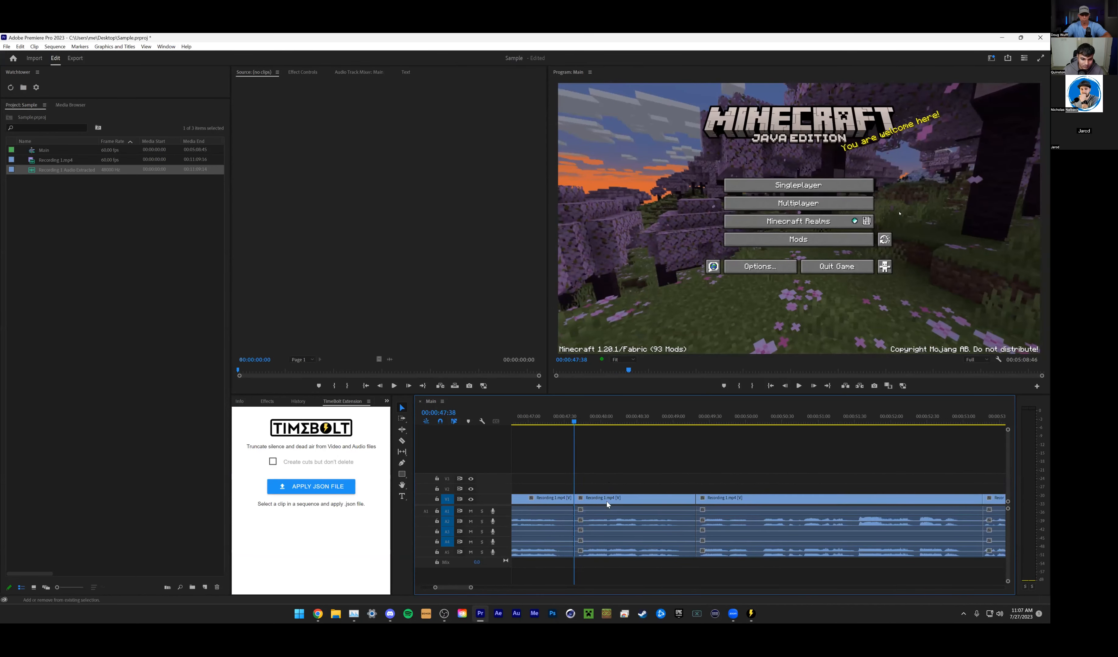
left_click_drag(469, 588, 451, 588)
- Switch back to TimeBolt, look over the silence detection options, and read through the keyboard shortcuts list
left_click(742, 615)
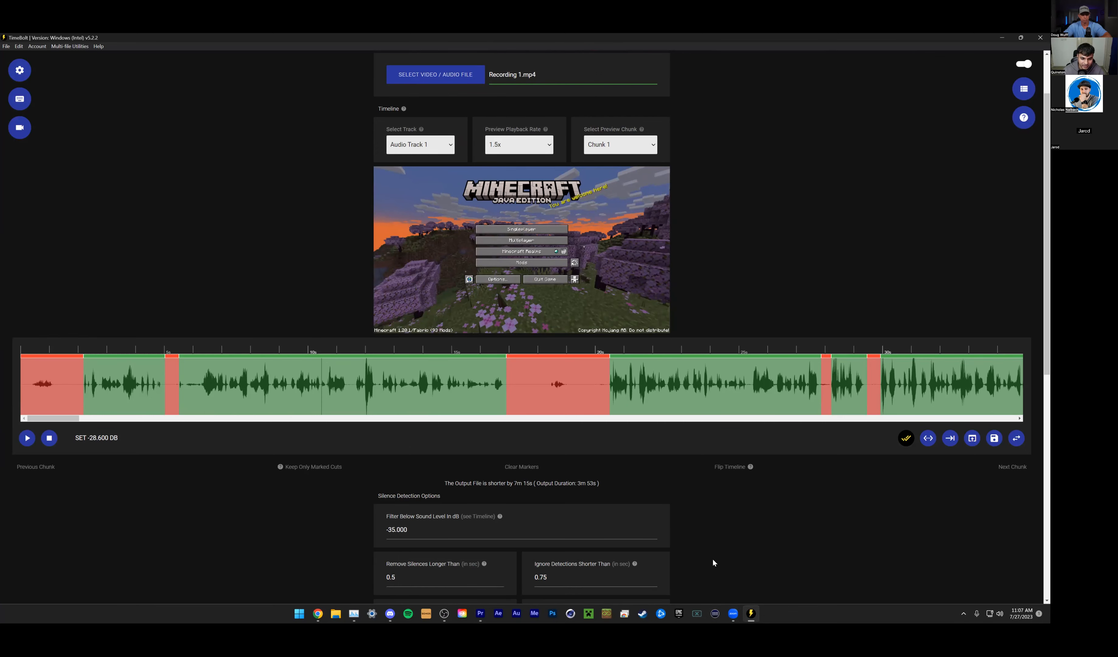
scroll(713, 559, "down", 3)
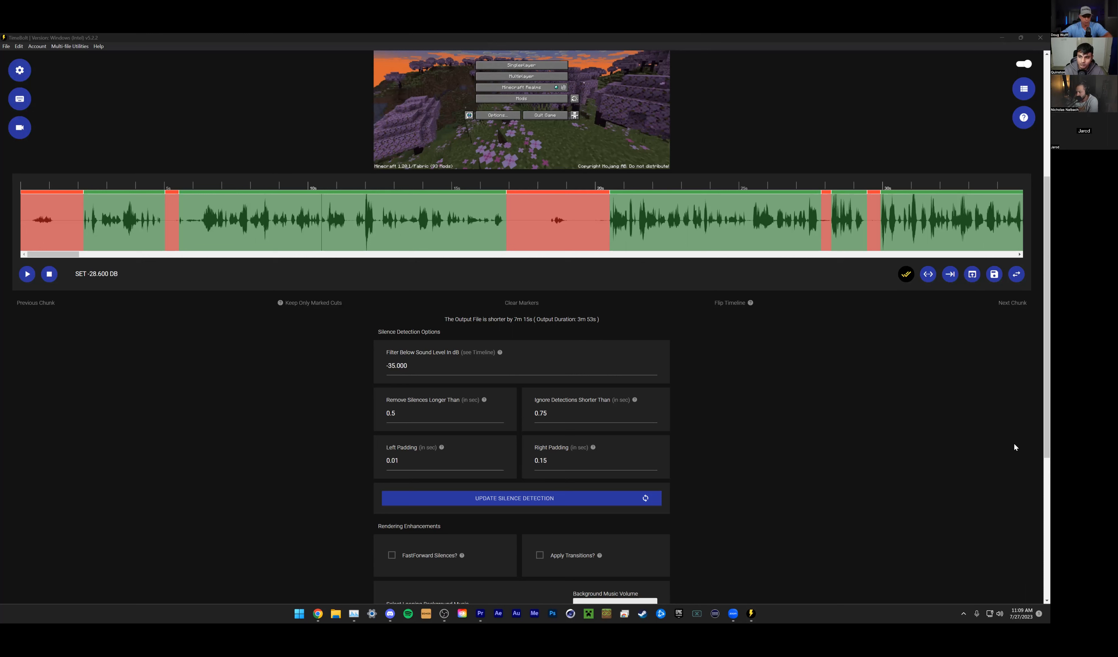
scroll(1012, 440, "down", 1)
scroll(909, 517, "up", 3)
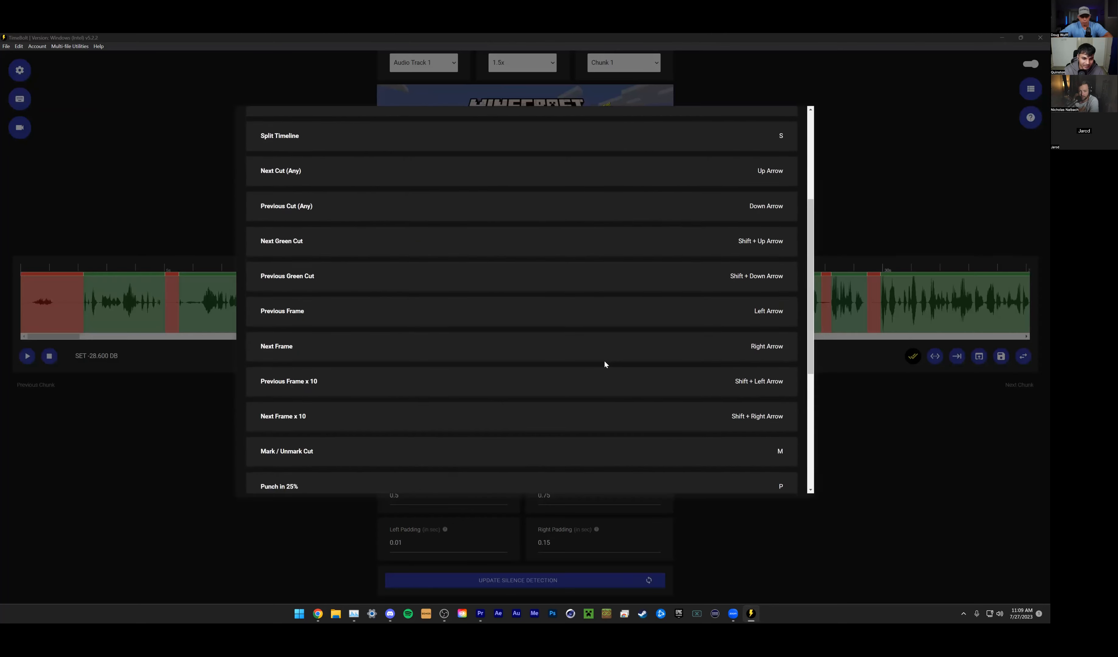
scroll(605, 363, "up", 1)
scroll(577, 408, "up", 1)
scroll(577, 411, "down", 6)
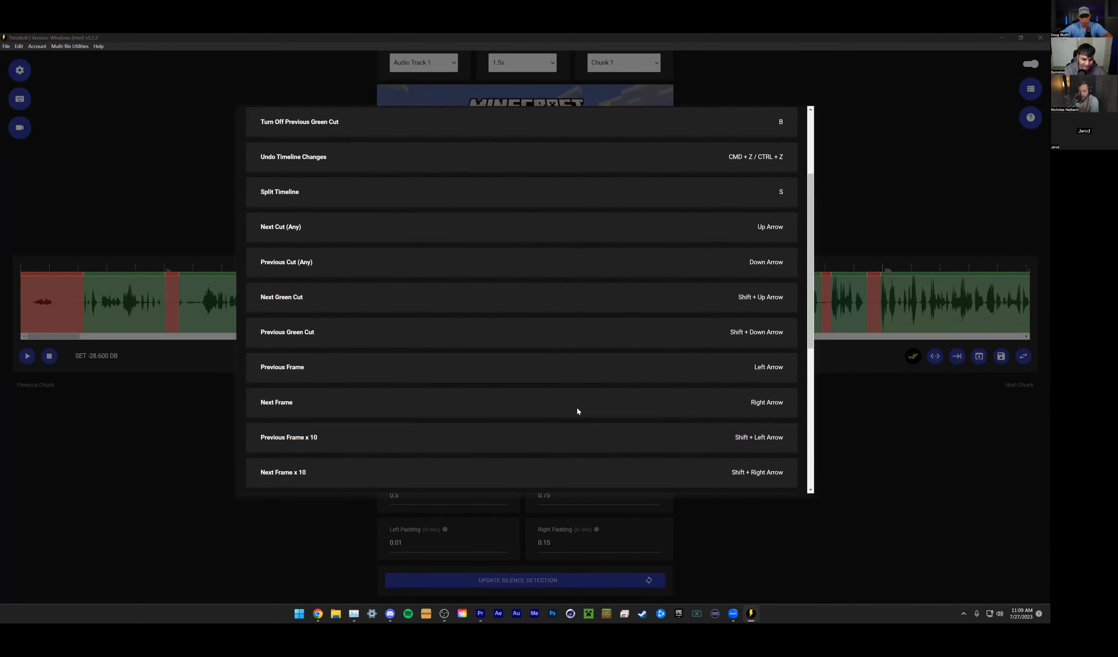
scroll(626, 409, "up", 7)
scroll(627, 410, "up", 3)
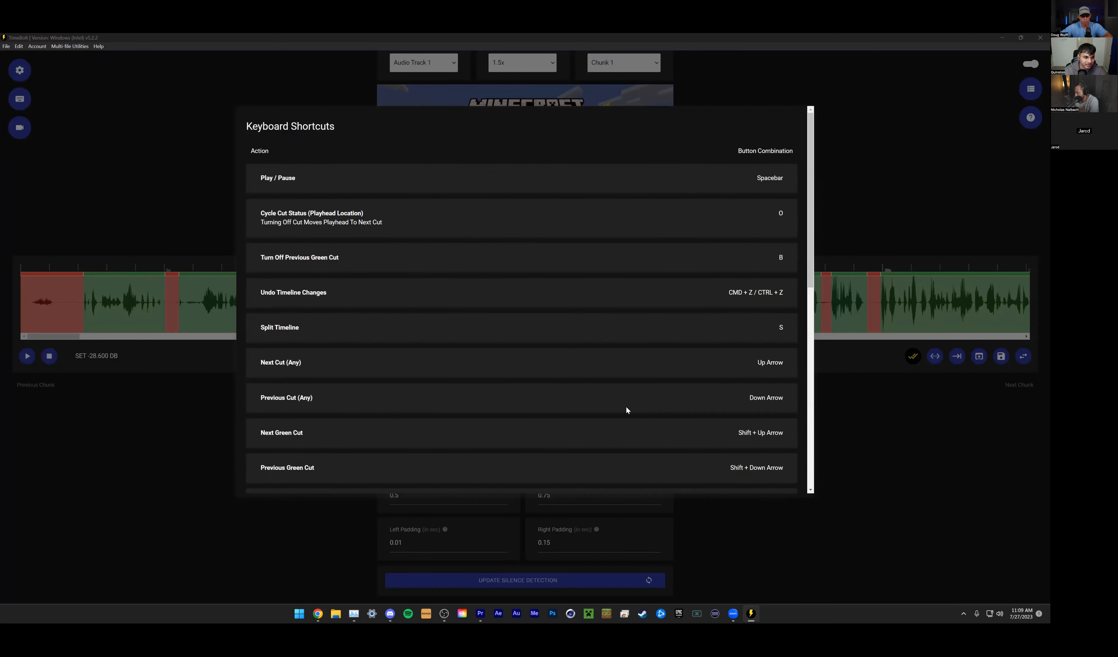
left_click(885, 439)
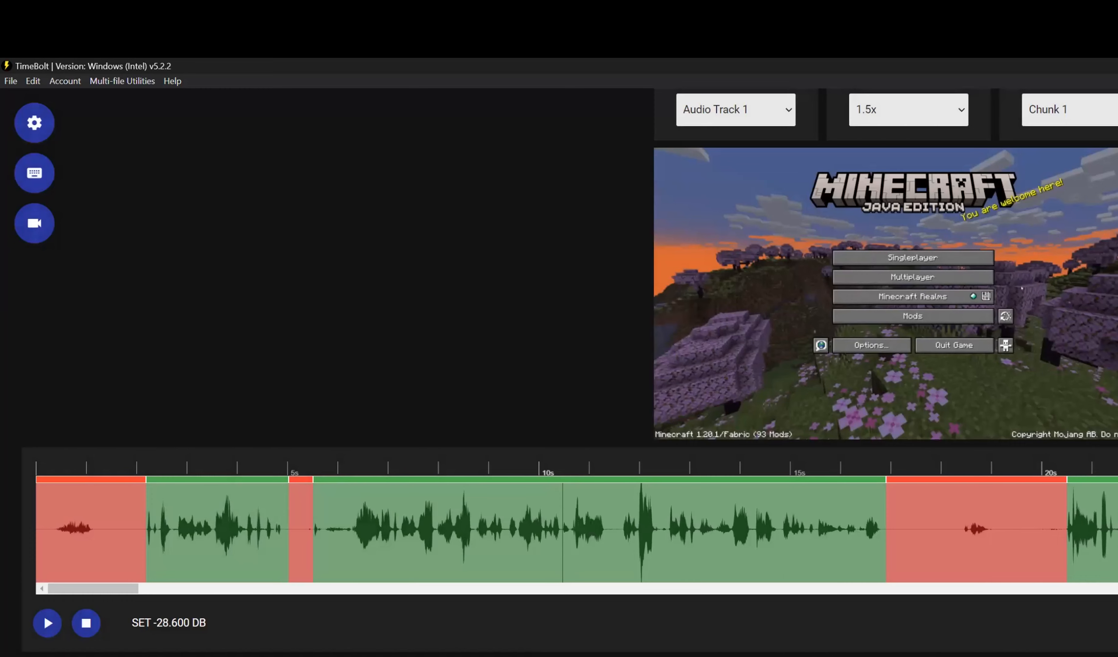
scroll(18, 117, "up", 5)
left_click(12, 83)
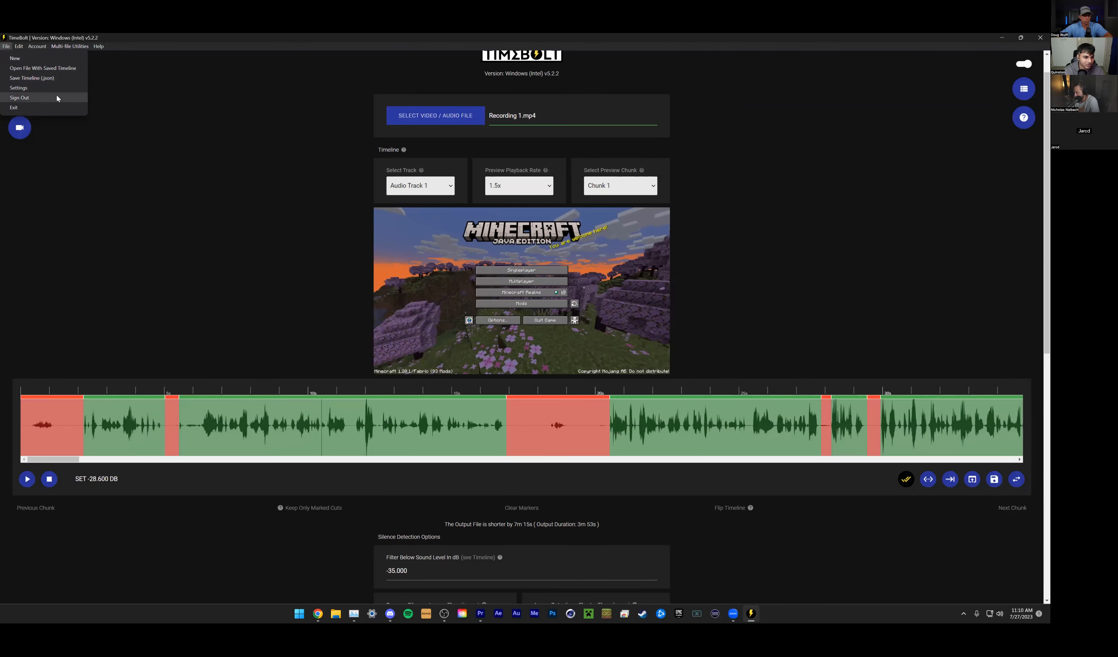
mouse_move(70, 46)
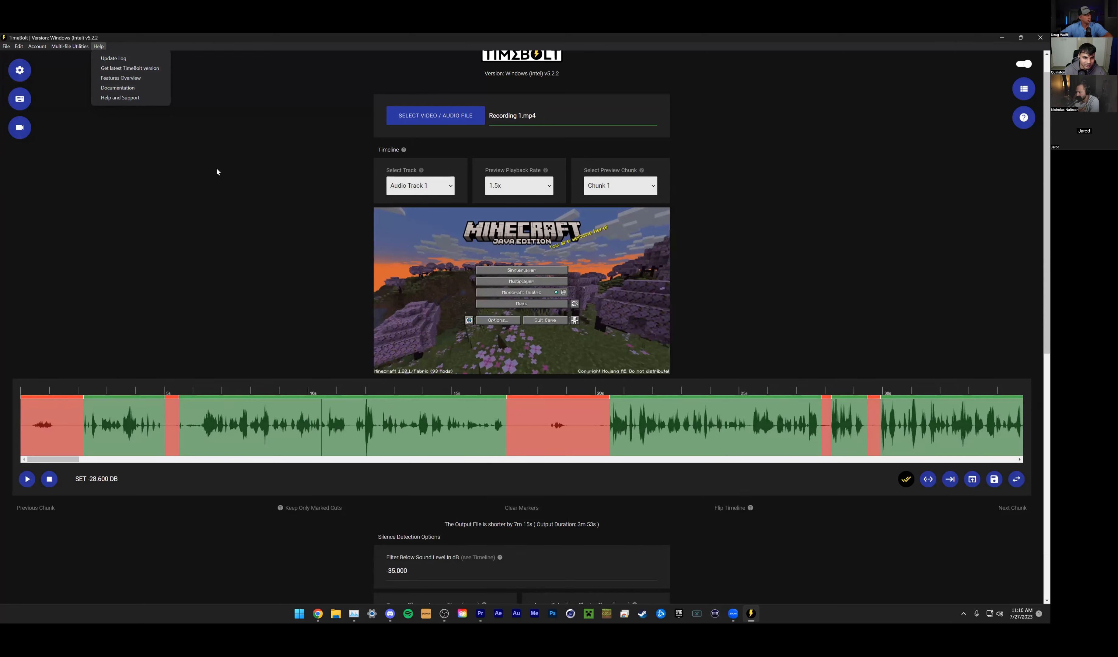
left_click(750, 509)
left_click(740, 512)
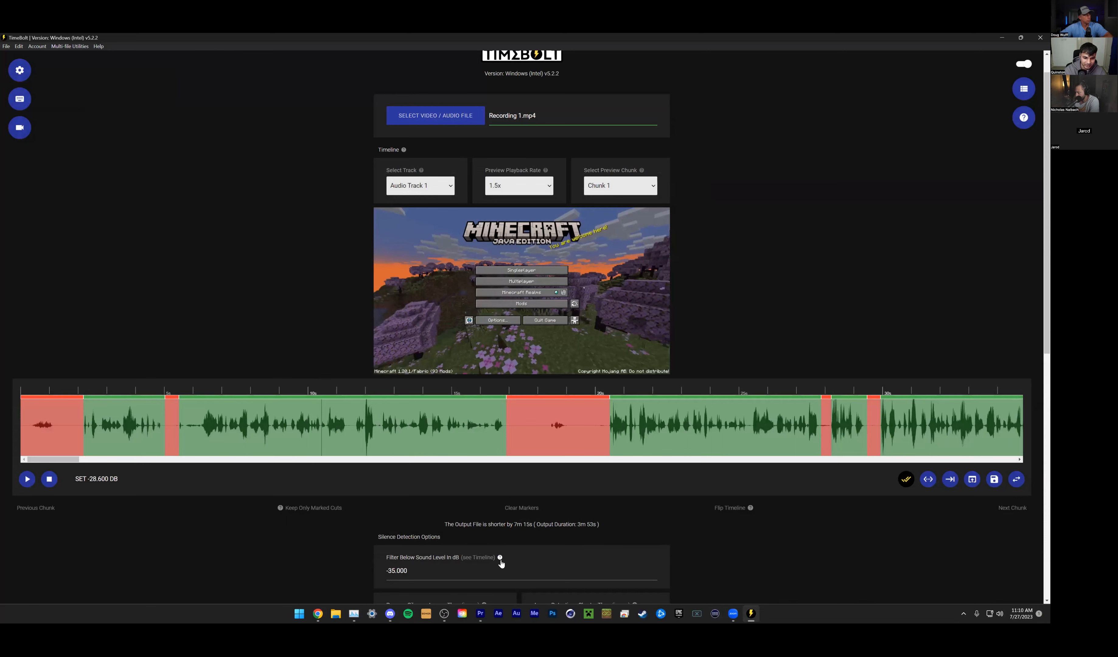
scroll(500, 563, "down", 9)
double_click(391, 249)
left_click_drag(552, 249, 530, 249)
left_click_drag(404, 249, 338, 243)
- Switch to Premiere Pro and examine the clip cuts on the Main sequence from about 41 to 54 seconds
left_click(479, 615)
left_click(754, 422)
left_click_drag(452, 587, 484, 588)
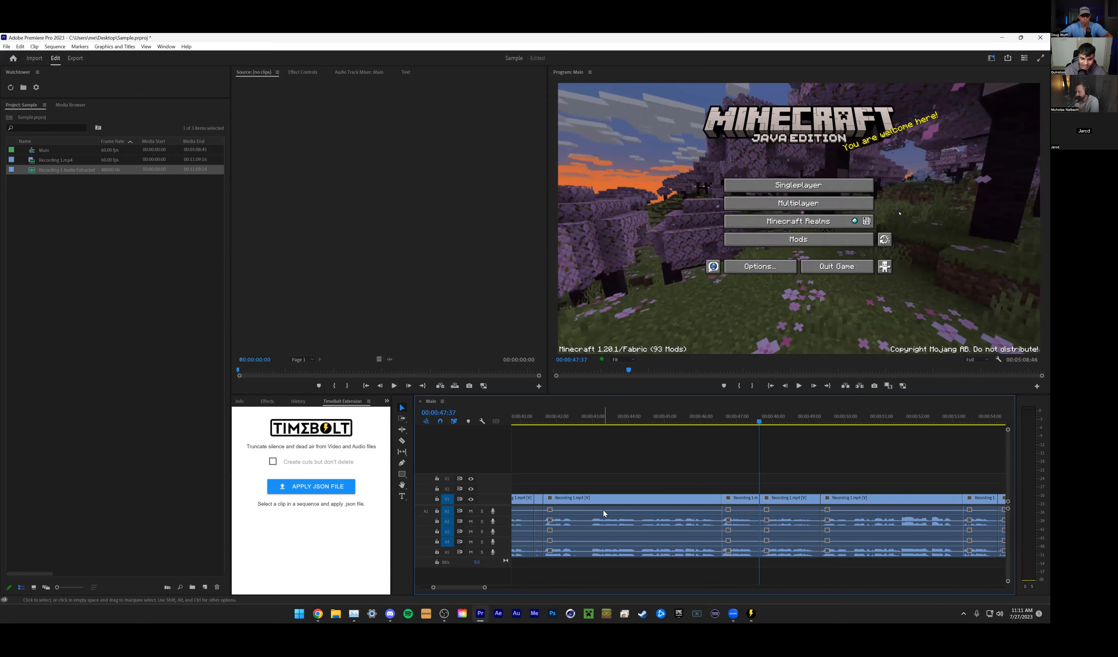
- Return to TimeBolt and view the loaded recording's file selection and timeline settings
left_click(751, 614)
scroll(765, 515, "up", 3)
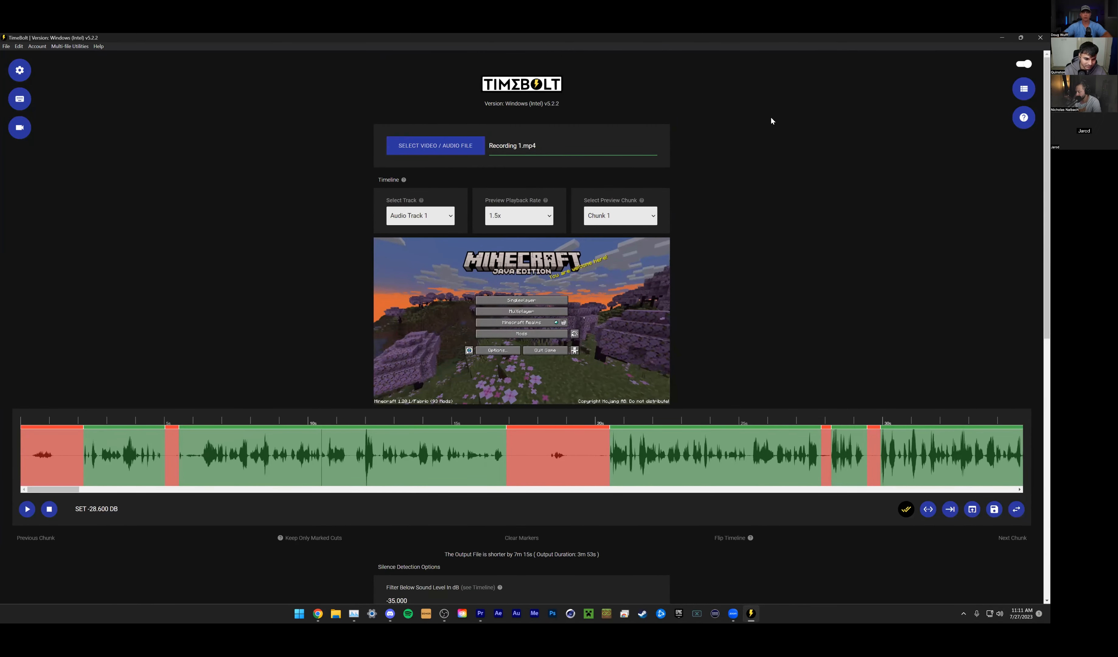
left_click(588, 45)
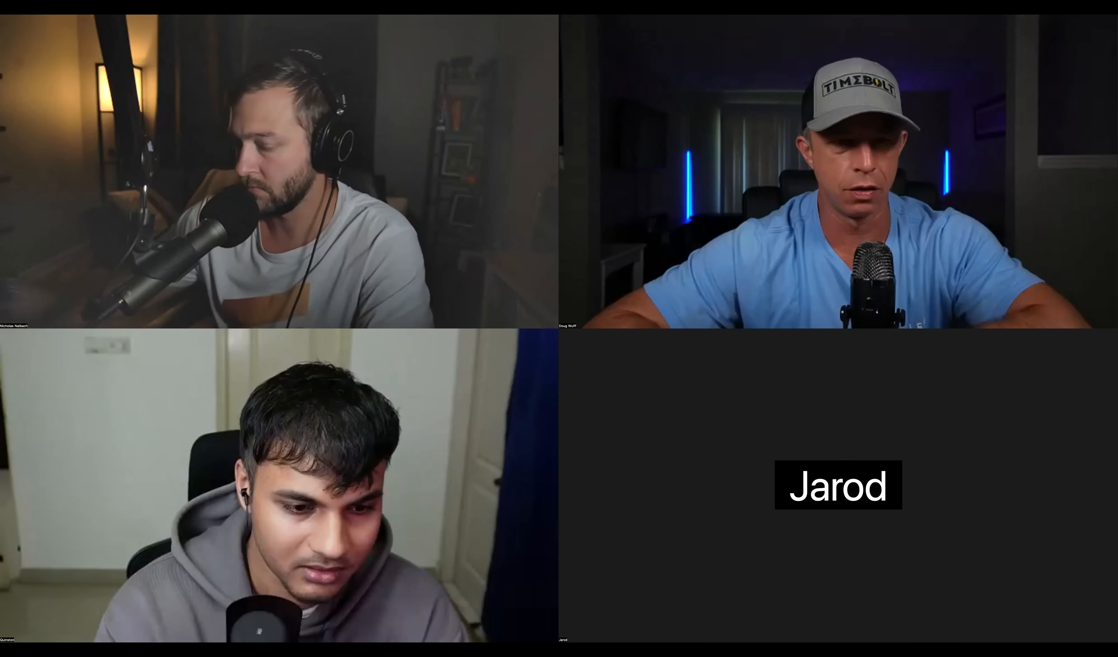